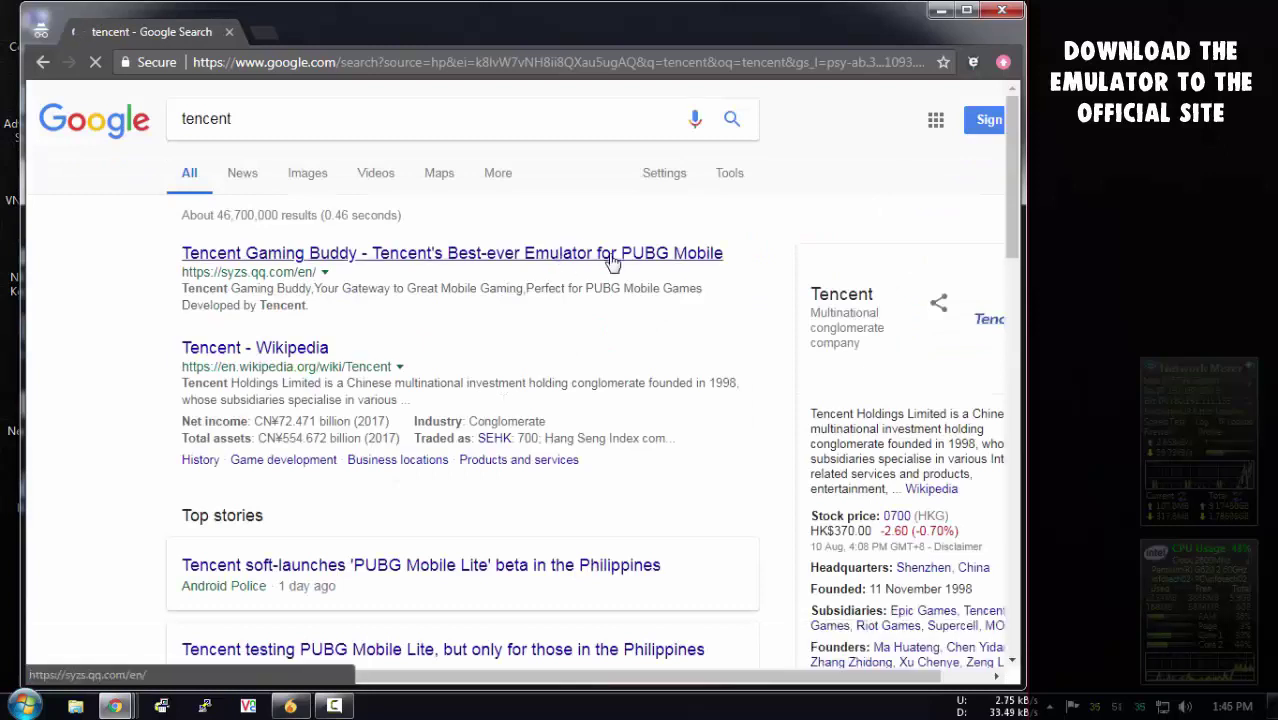
# Open the official Tencent Gaming Buddy site from the search results and request the emulator download
pyautogui.click(546, 252)
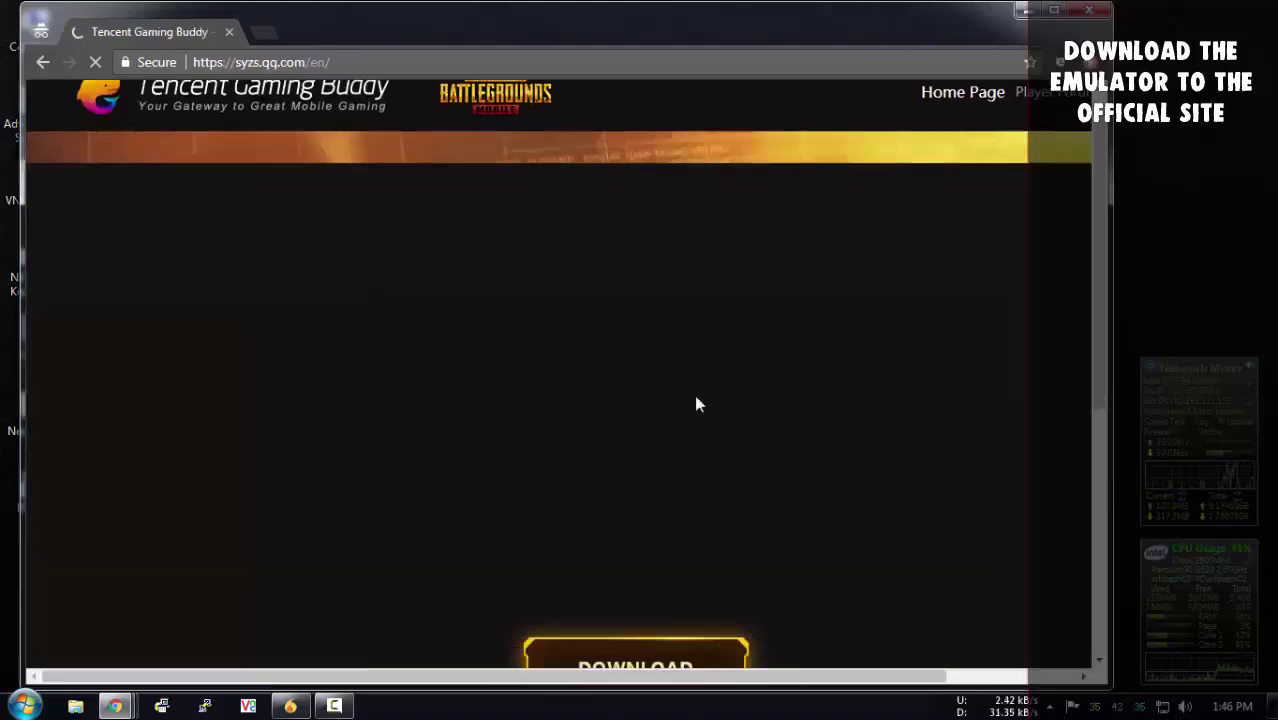
pyautogui.scroll(-3, 694, 394)
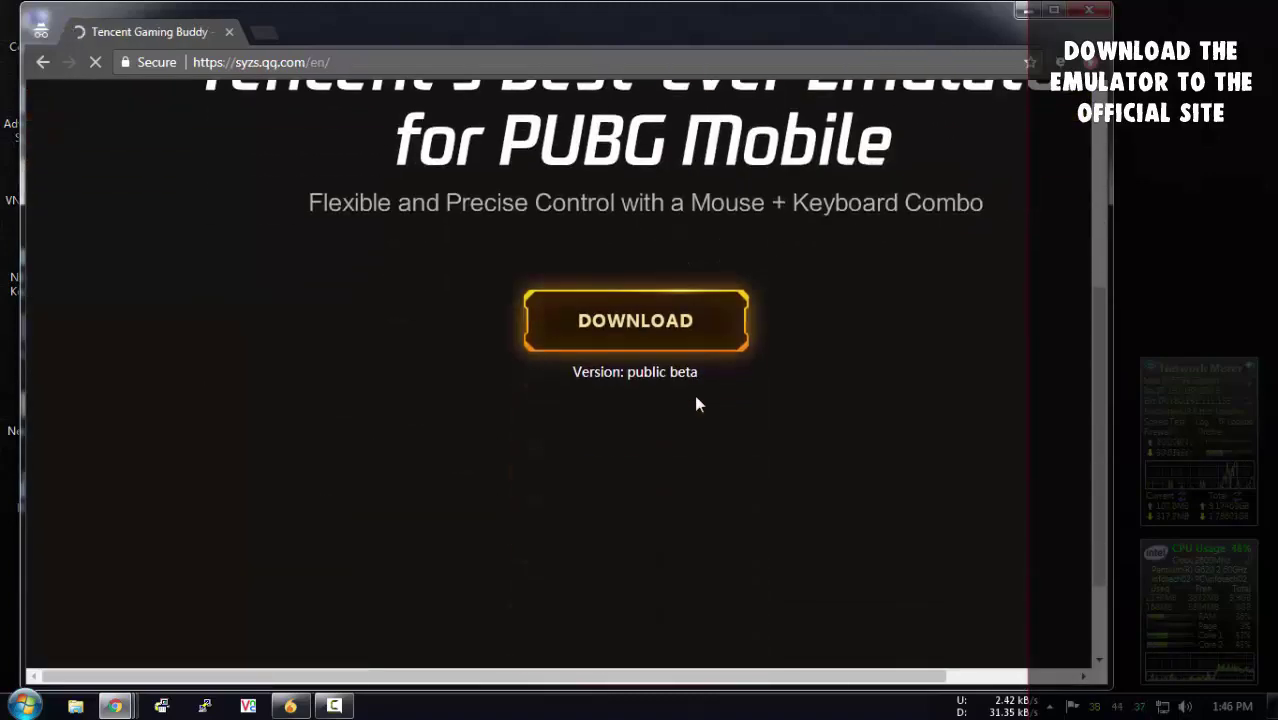
pyautogui.click(645, 322)
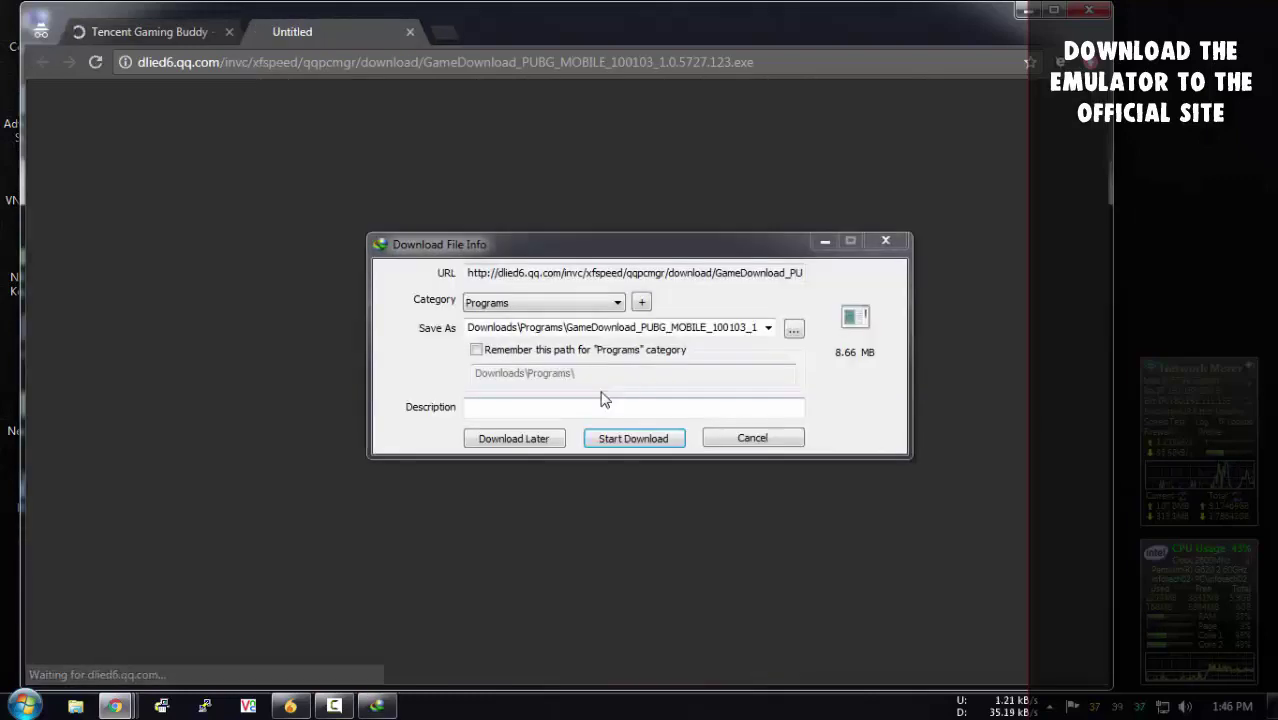
# Download the GameDownload_PUBG_MOBILE installer to the Desktop and dismiss the completion dialog
pyautogui.click(869, 136)
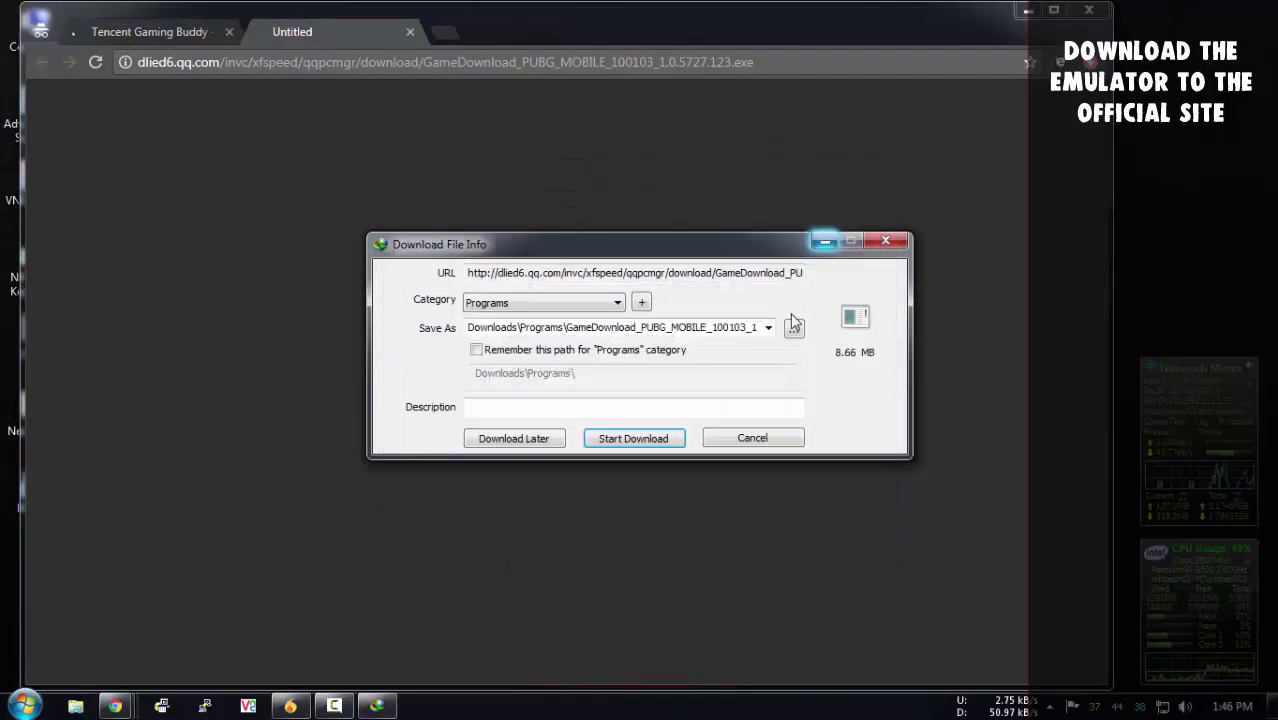
pyautogui.click(793, 328)
pyautogui.click(409, 237)
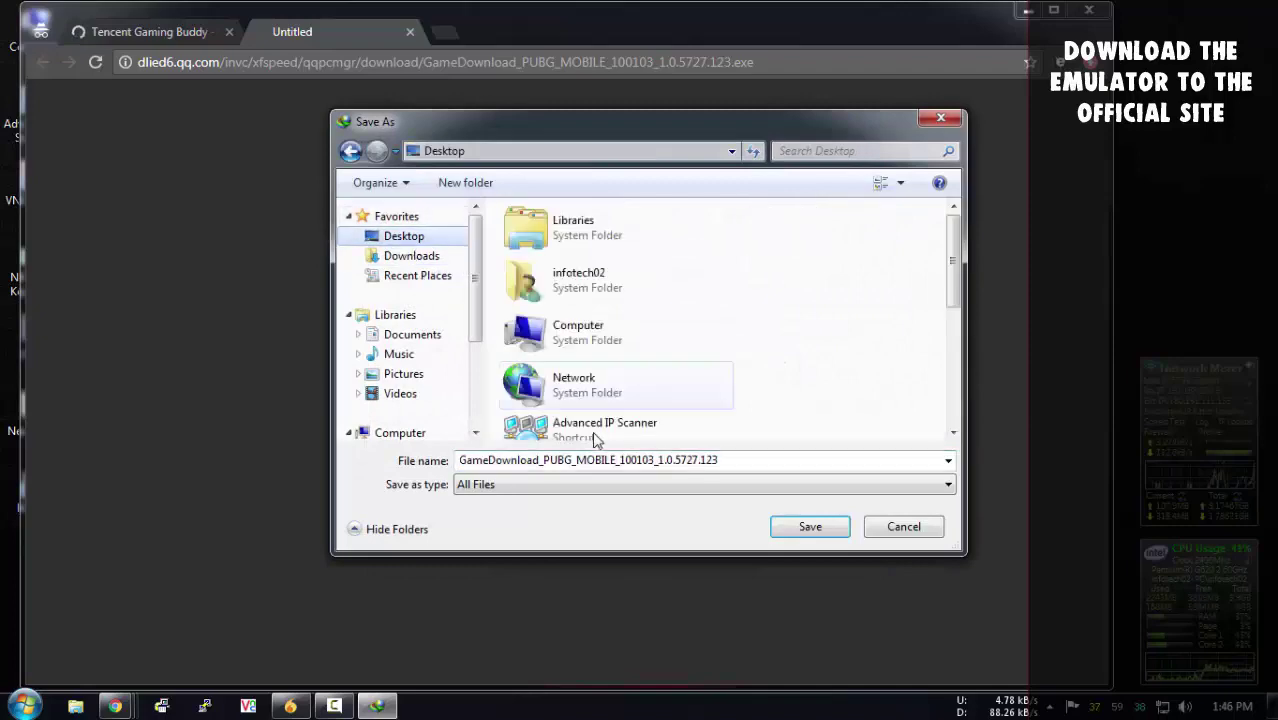
pyautogui.click(803, 516)
pyautogui.click(633, 437)
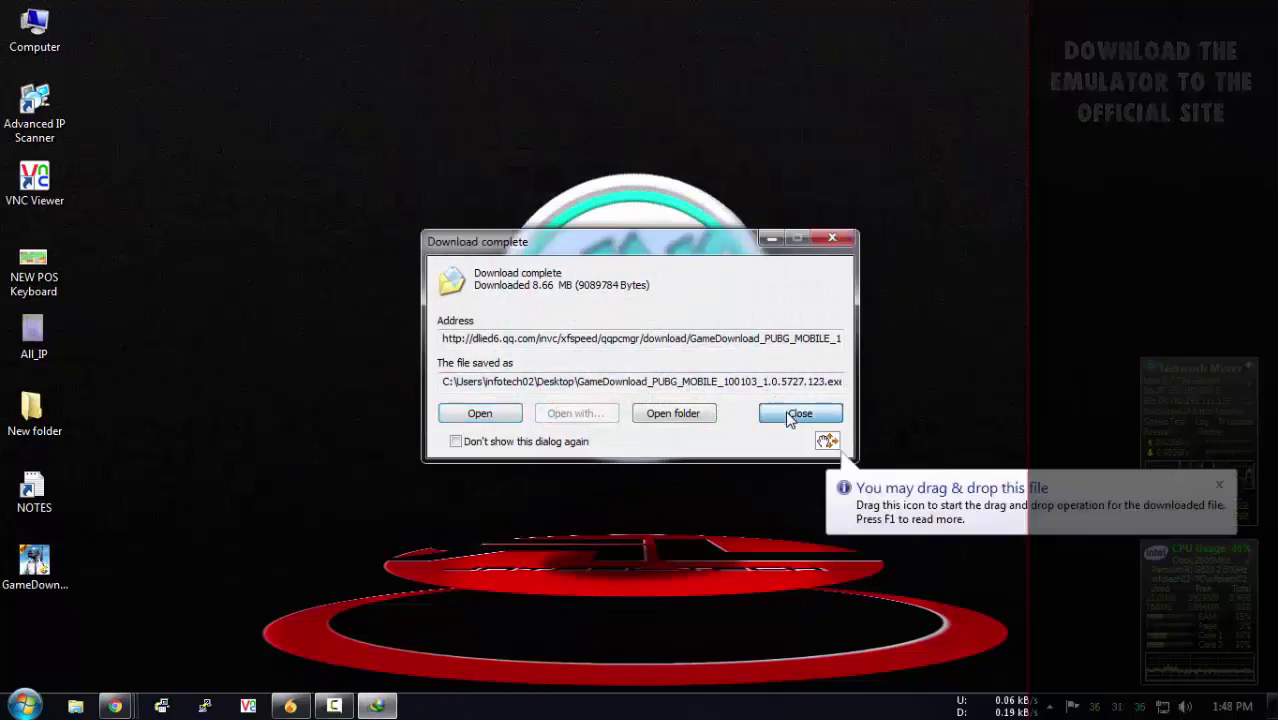
pyautogui.click(800, 413)
# Move the downloaded installer to an empty area of the desktop and launch it
pyautogui.moveTo(112, 548); pyautogui.dragTo(2, 624)
pyautogui.moveTo(30, 568); pyautogui.dragTo(156, 264)
pyautogui.doubleClick(175, 285)
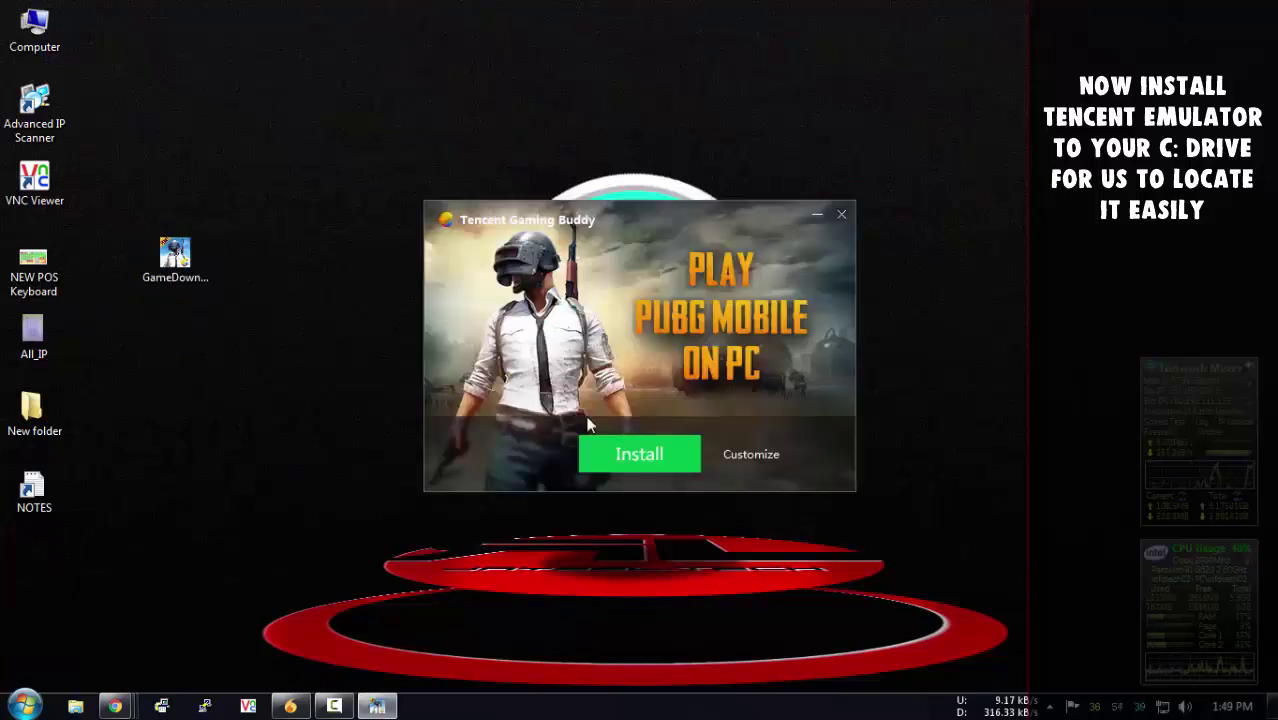
# Customize the installation path of Tencent Gaming Buddy to Local Disk (C:)
pyautogui.click(757, 461)
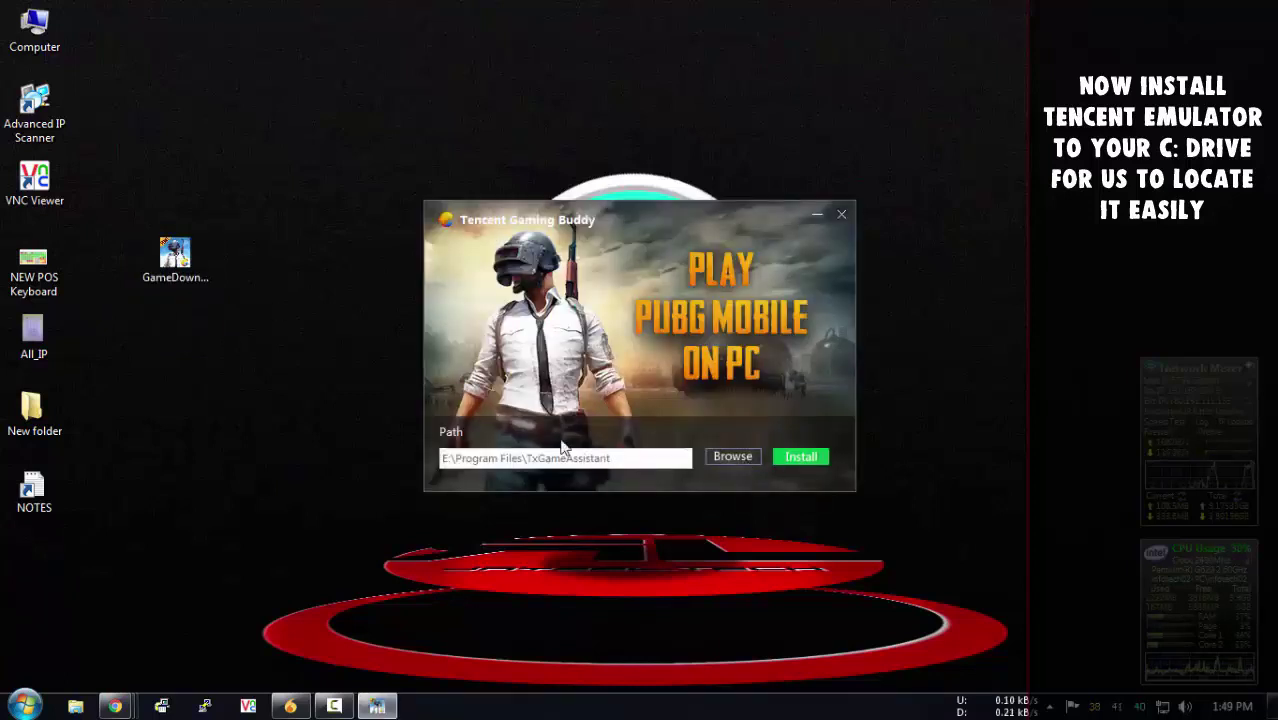
pyautogui.click(755, 459)
pyautogui.click(517, 344)
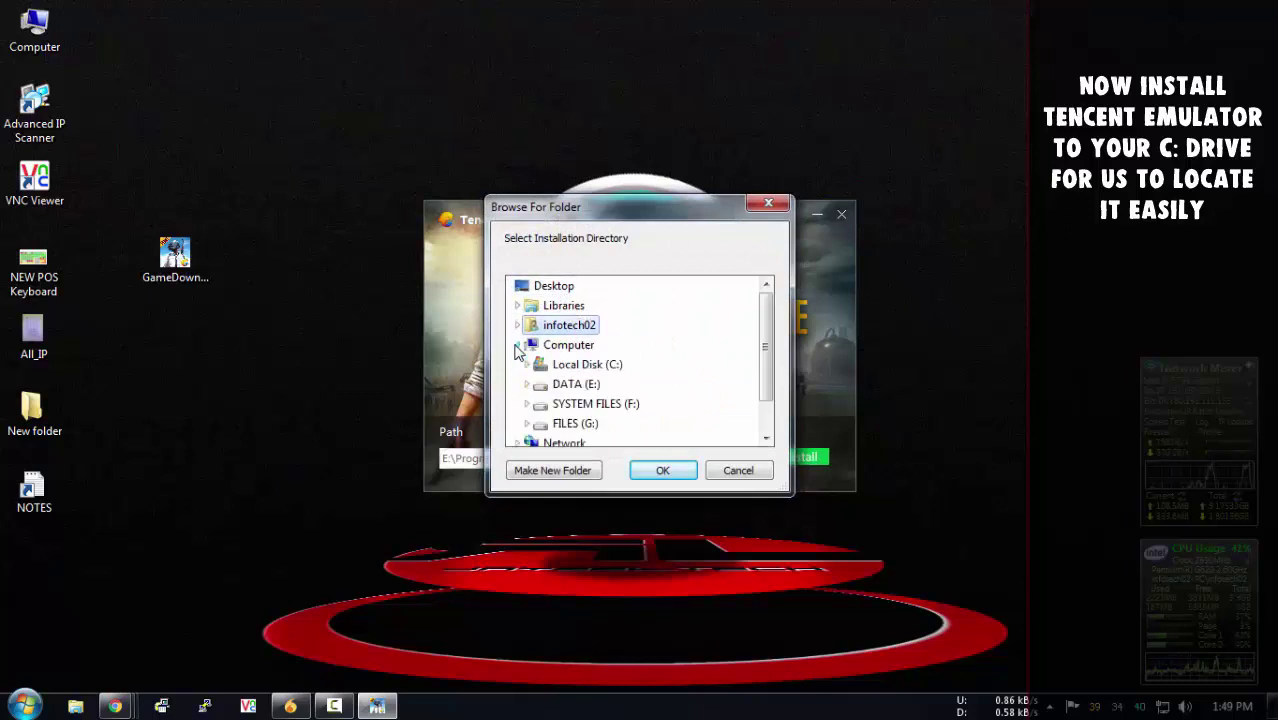
pyautogui.doubleClick(576, 366)
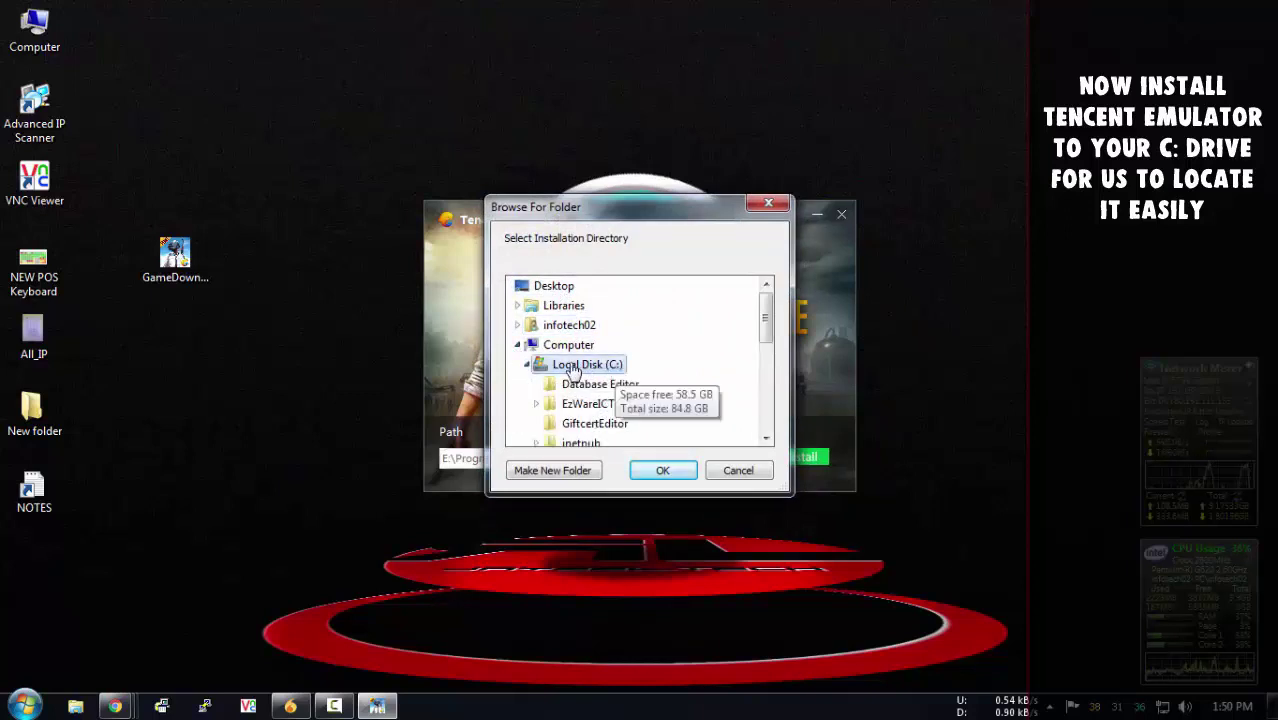
pyautogui.click(663, 471)
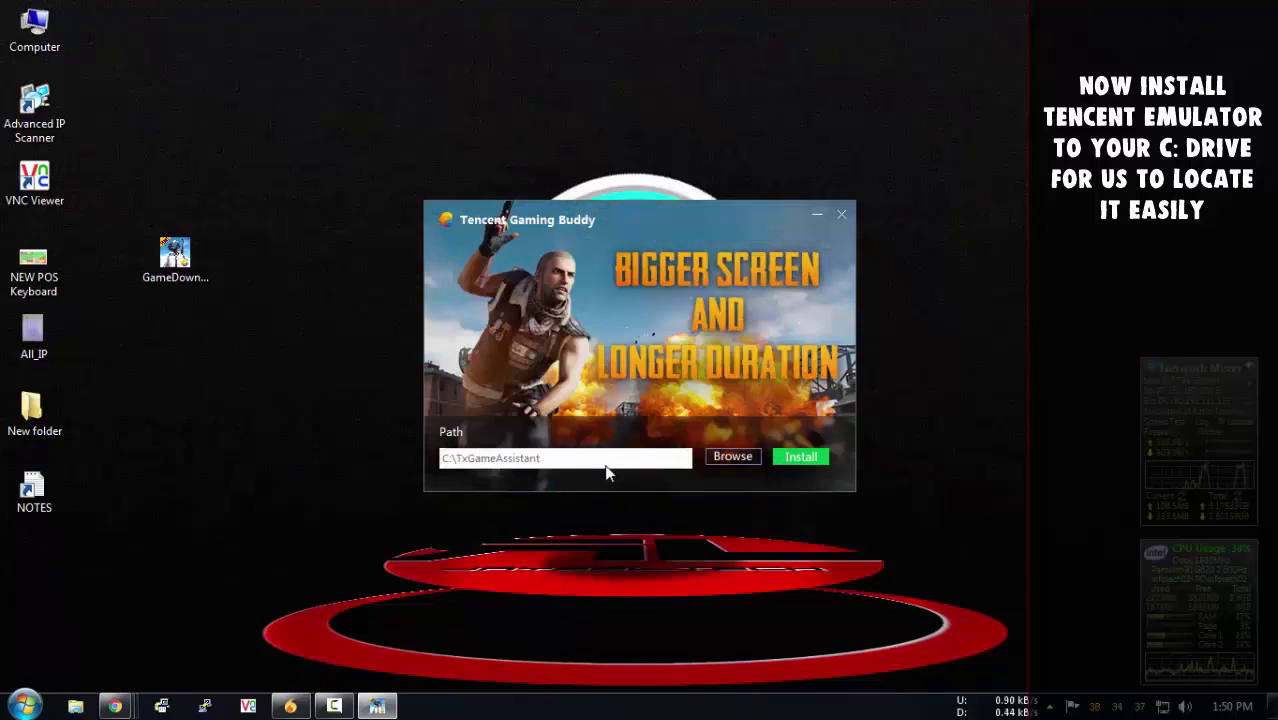
# Install Tencent Gaming Buddy into C:\TxGameAssistant and start it
pyautogui.click(596, 462)
pyautogui.moveTo(588, 462); pyautogui.dragTo(390, 478)
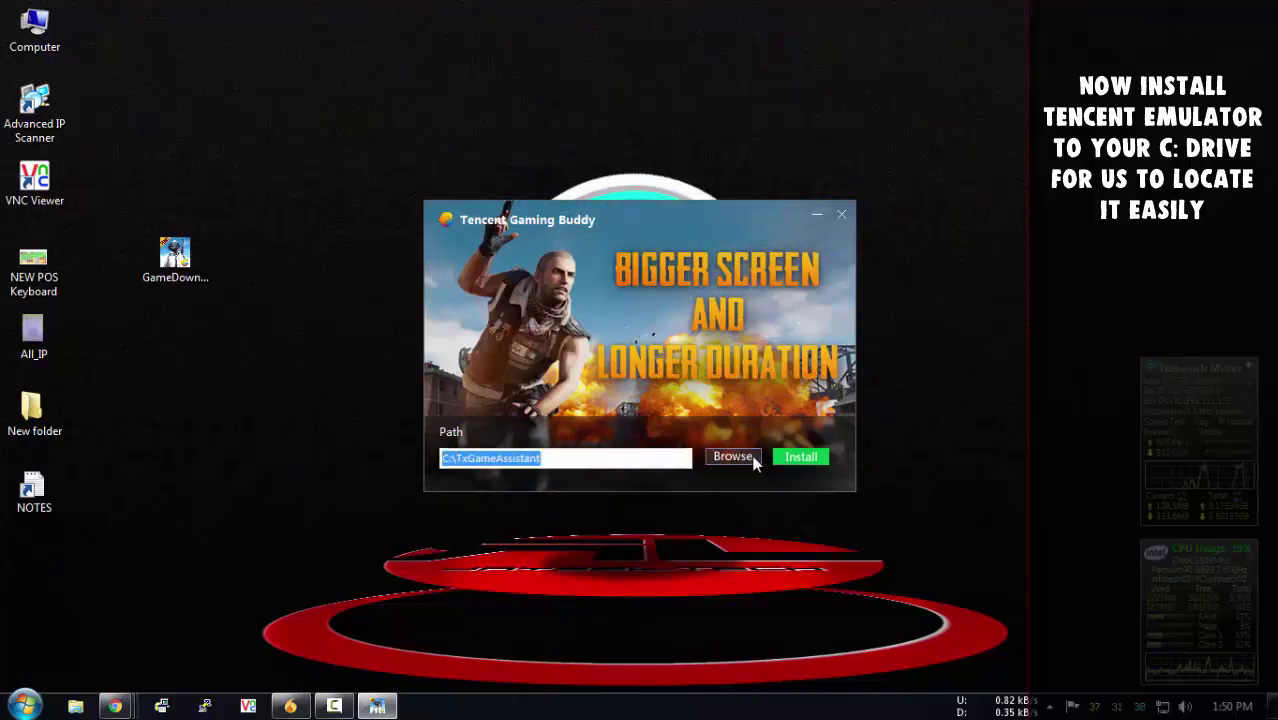
pyautogui.click(812, 459)
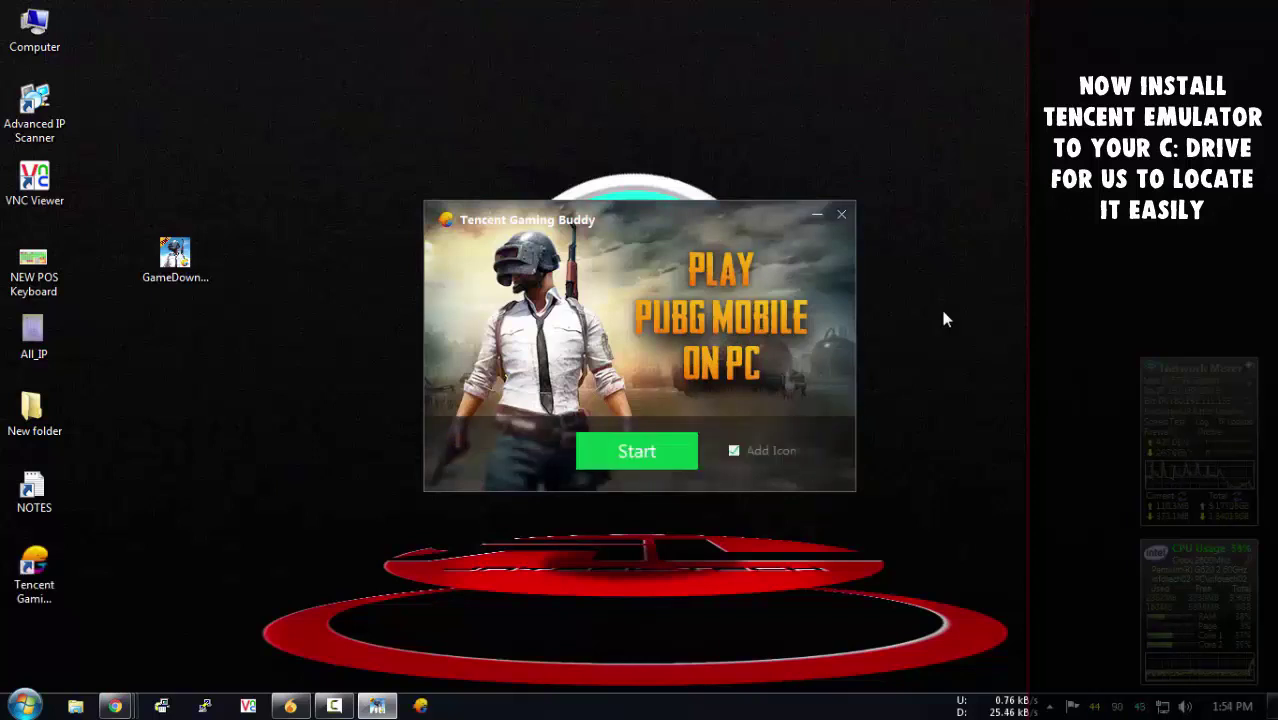
pyautogui.click(634, 446)
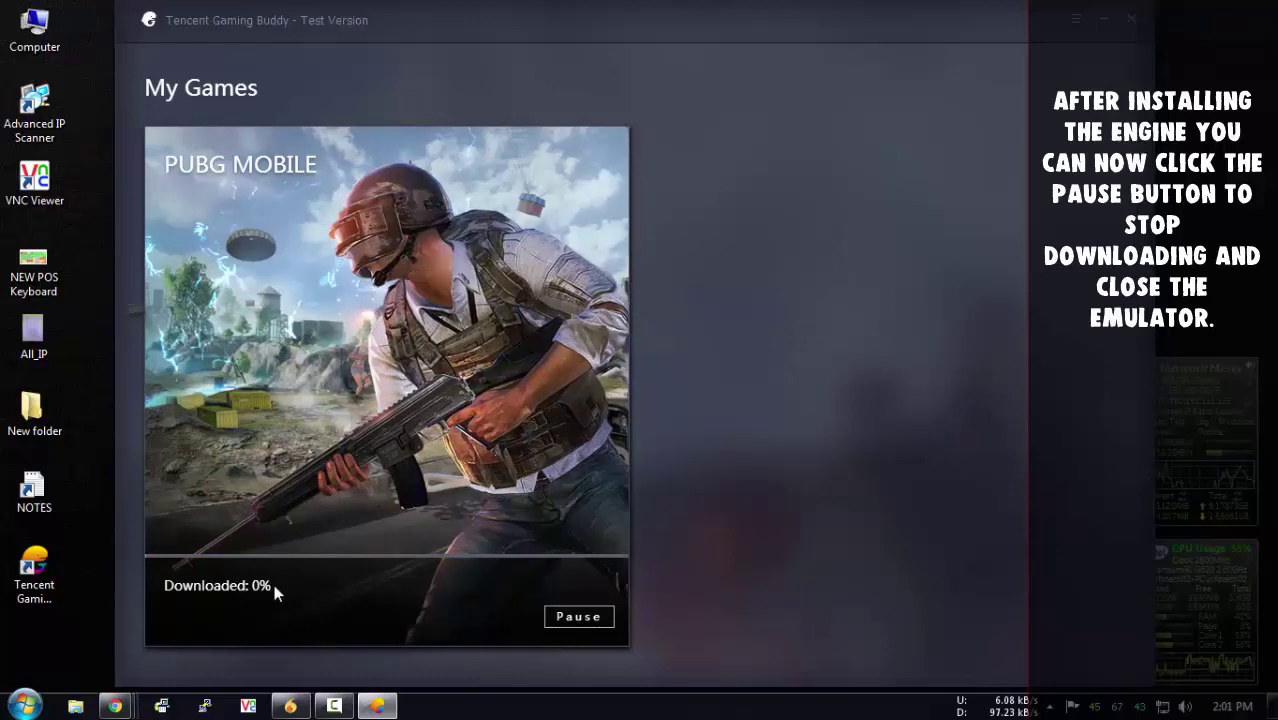
# Pause the PUBG MOBILE download, close the emulator window and quit its background process
pyautogui.click(583, 622)
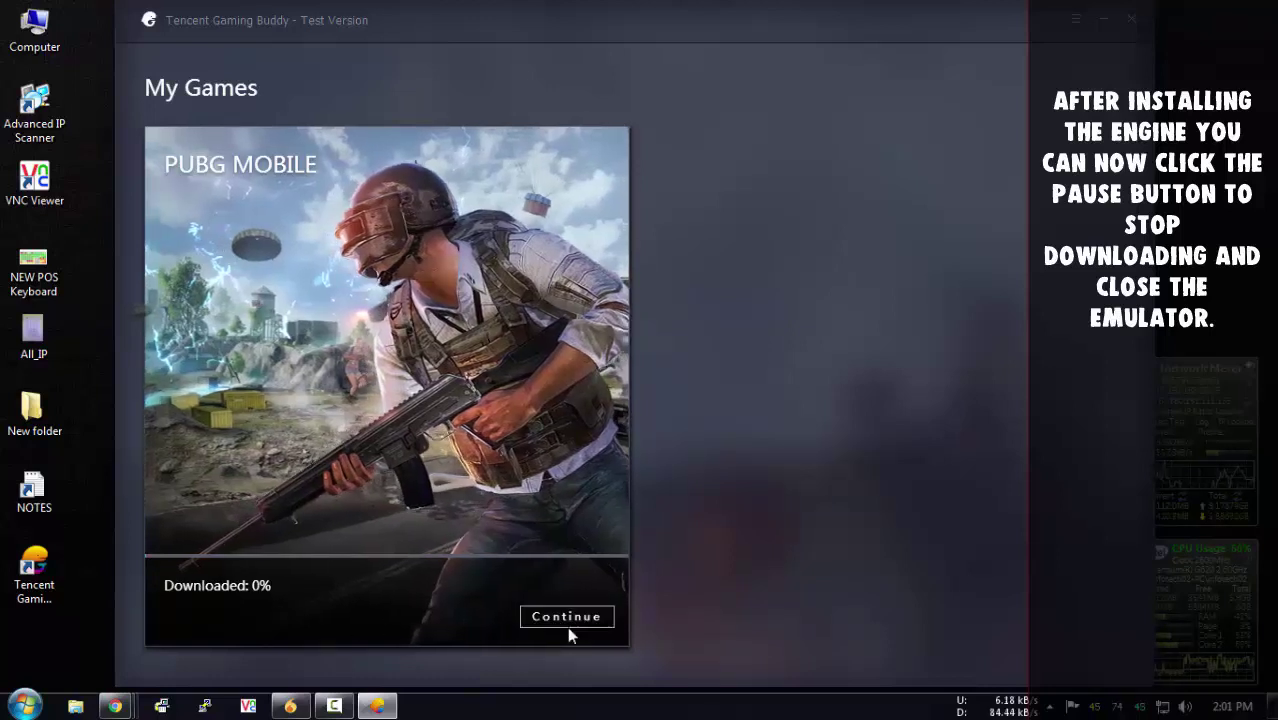
pyautogui.click(1131, 20)
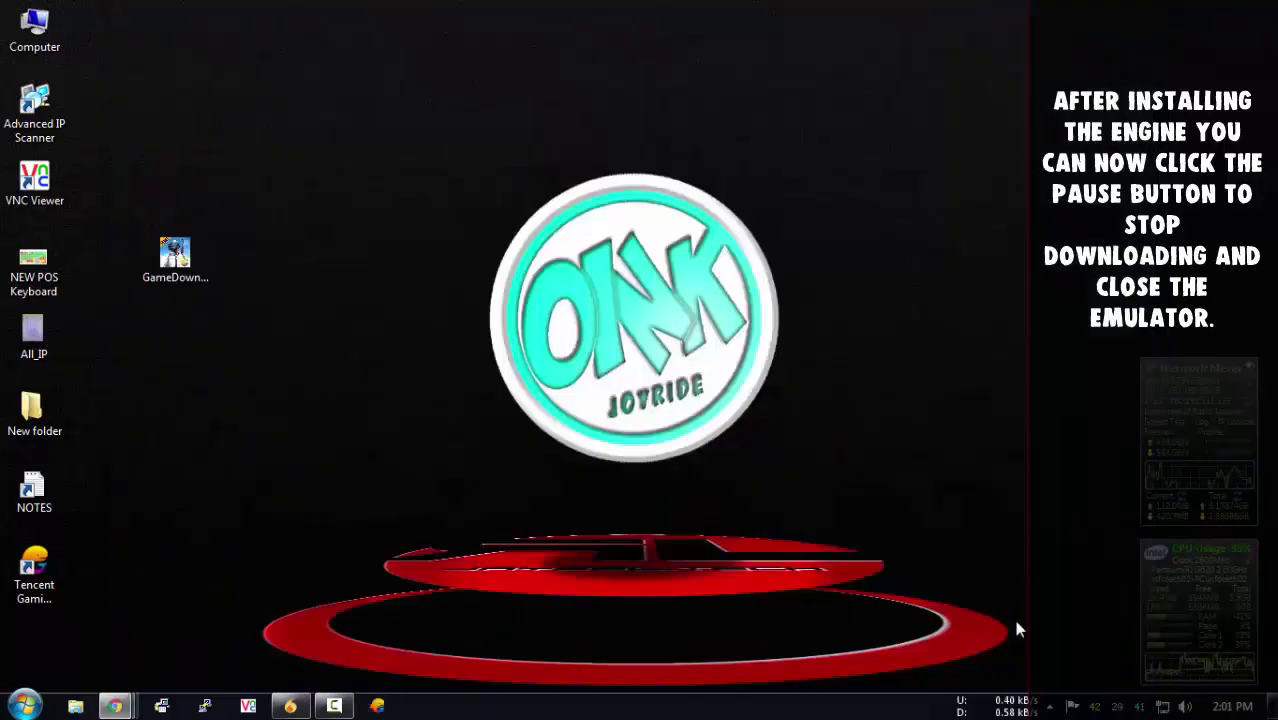
pyautogui.click(1048, 706)
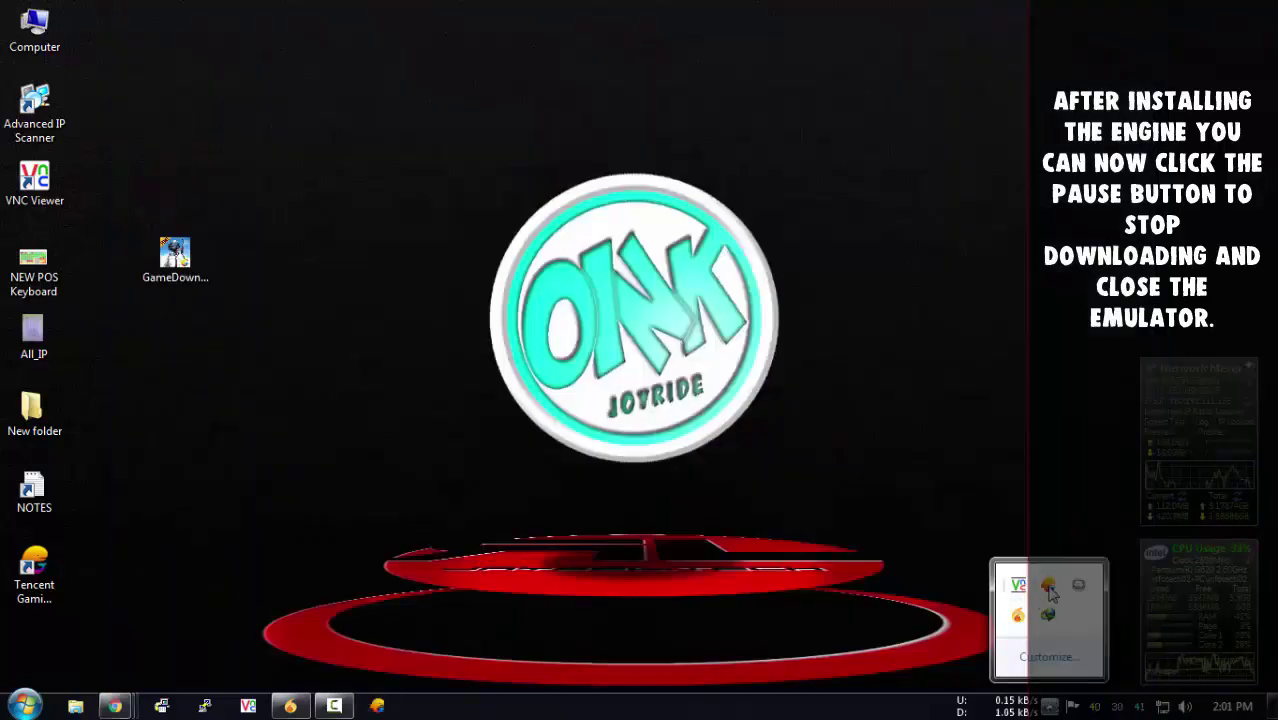
pyautogui.rightClick(1048, 590)
pyautogui.click(1082, 571)
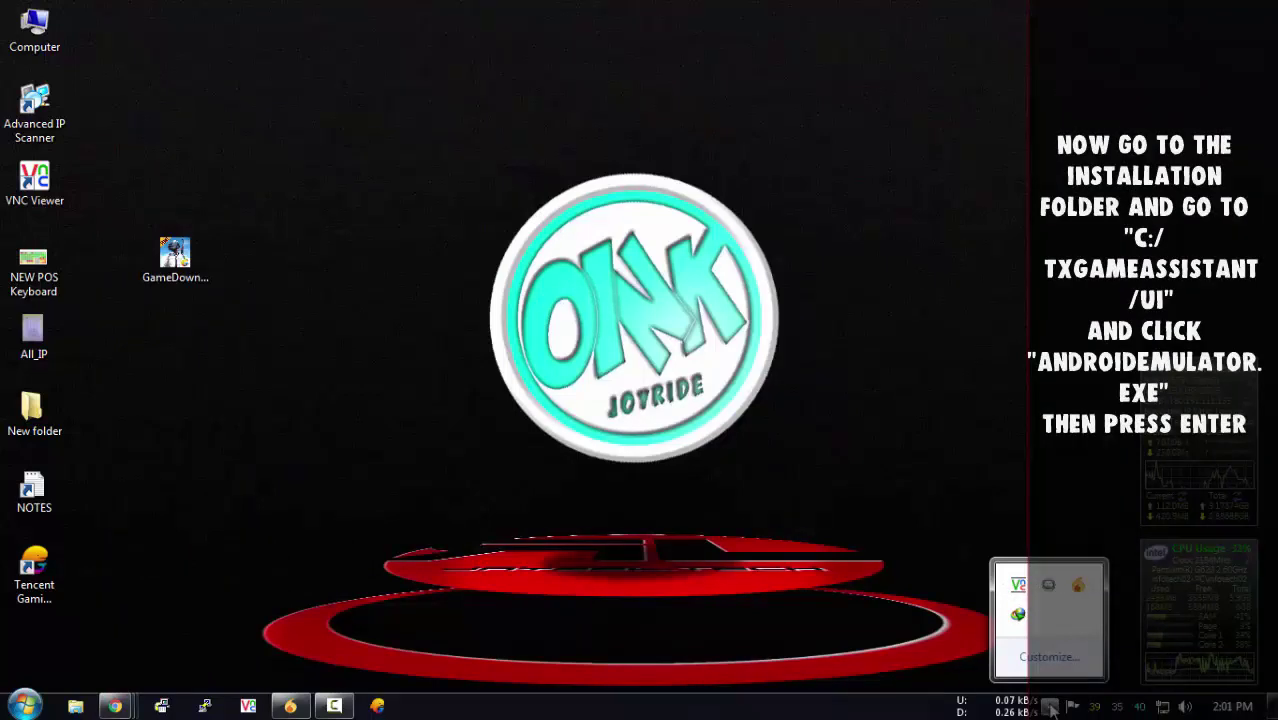
pyautogui.click(1049, 706)
# Launch the AndroidEmulator application from C:\TxGameAssistant\UI and close the folder window
pyautogui.doubleClick(36, 30)
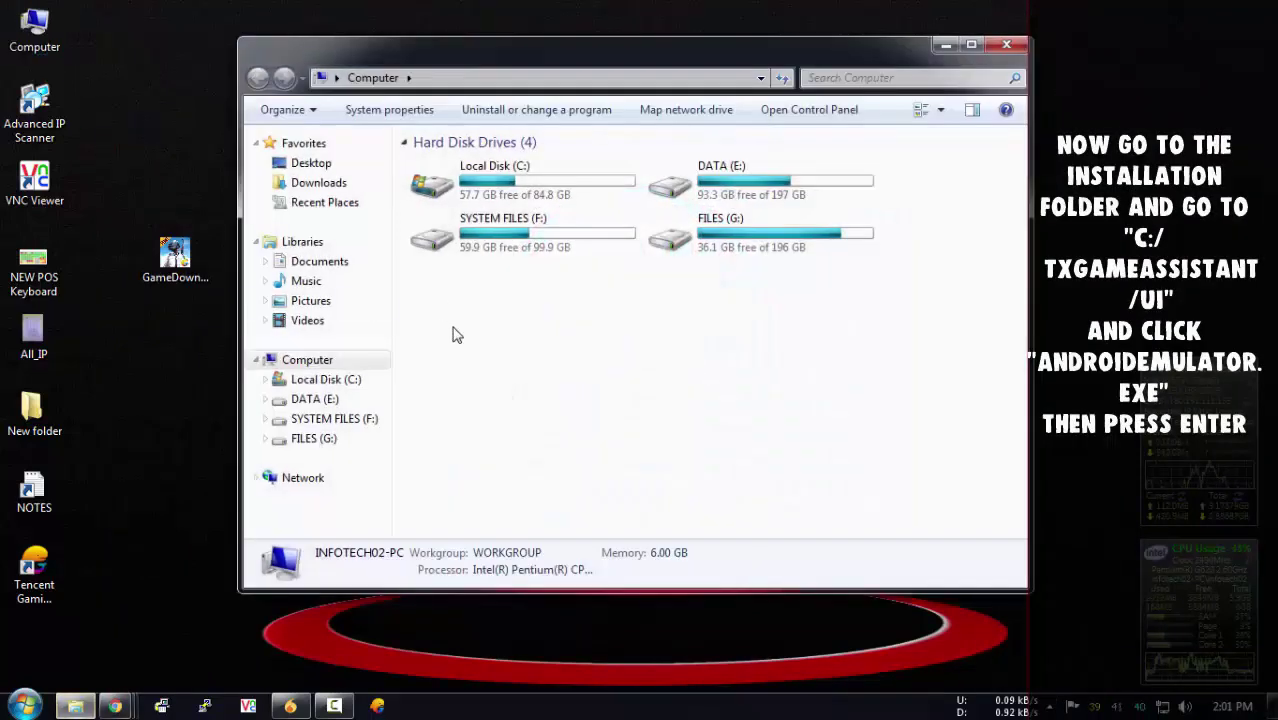
pyautogui.doubleClick(591, 200)
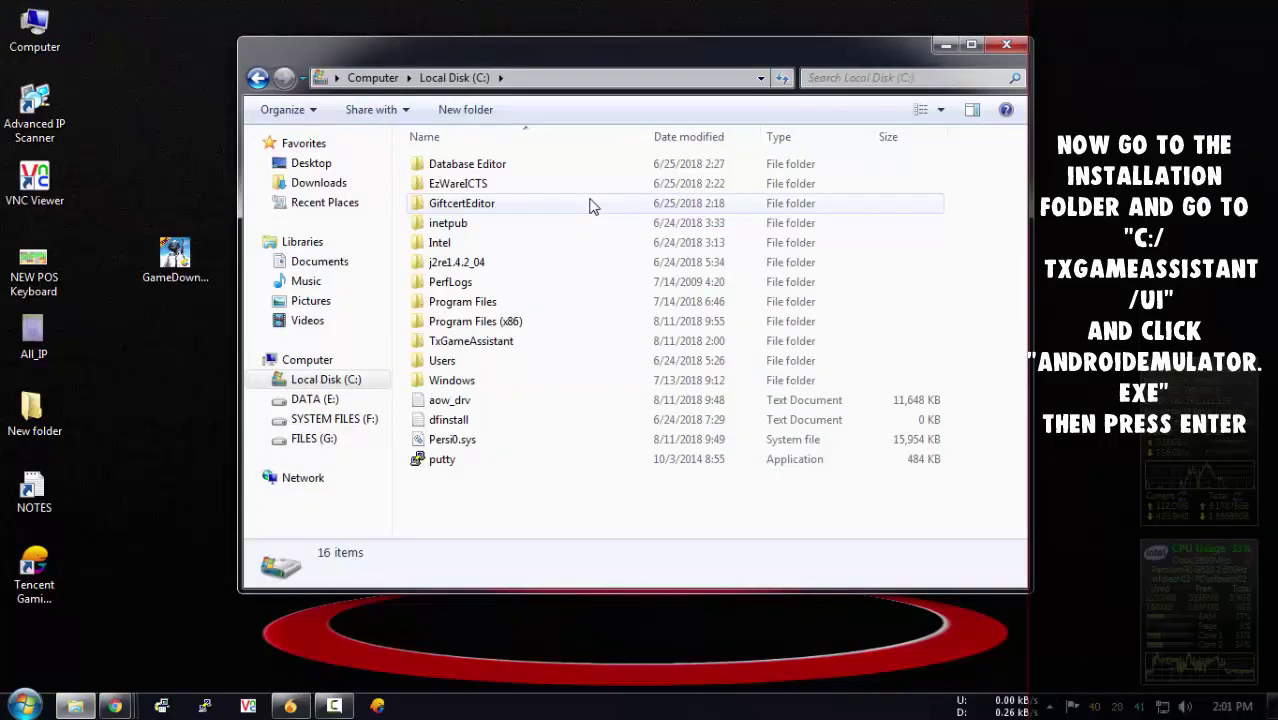
pyautogui.click(495, 343)
pyautogui.doubleClick(497, 344)
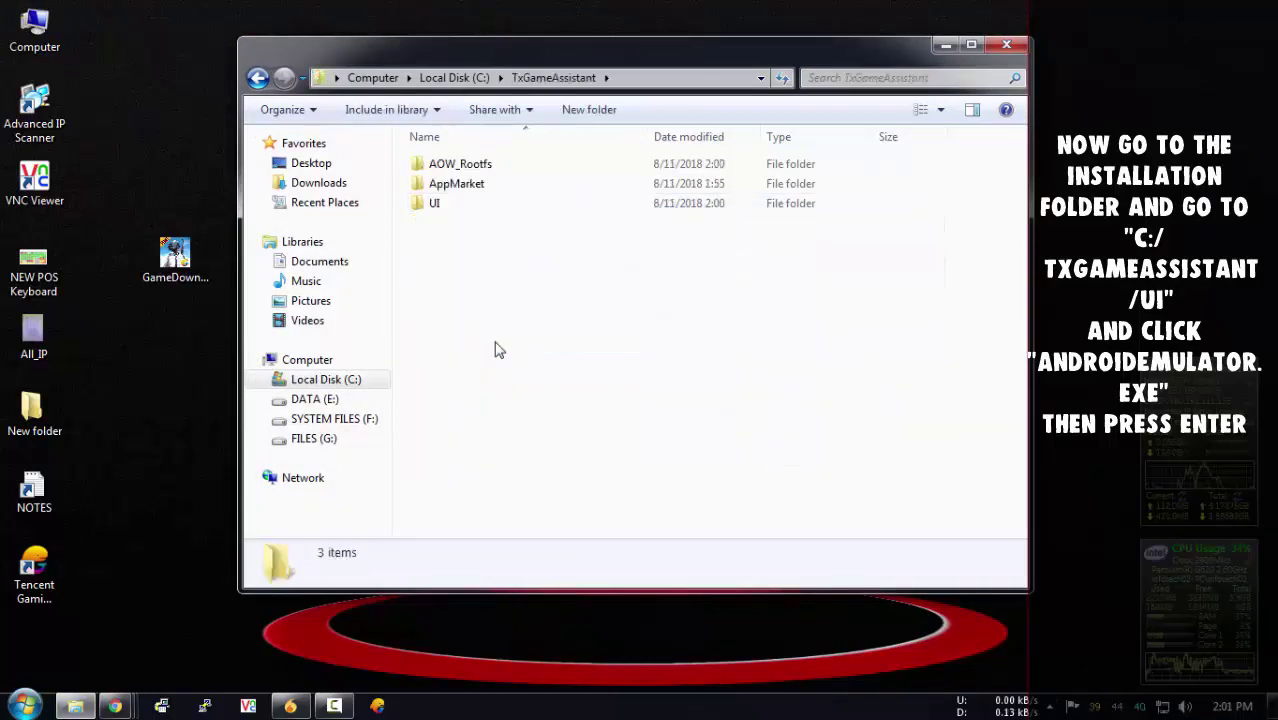
pyautogui.click(504, 212)
pyautogui.doubleClick(504, 212)
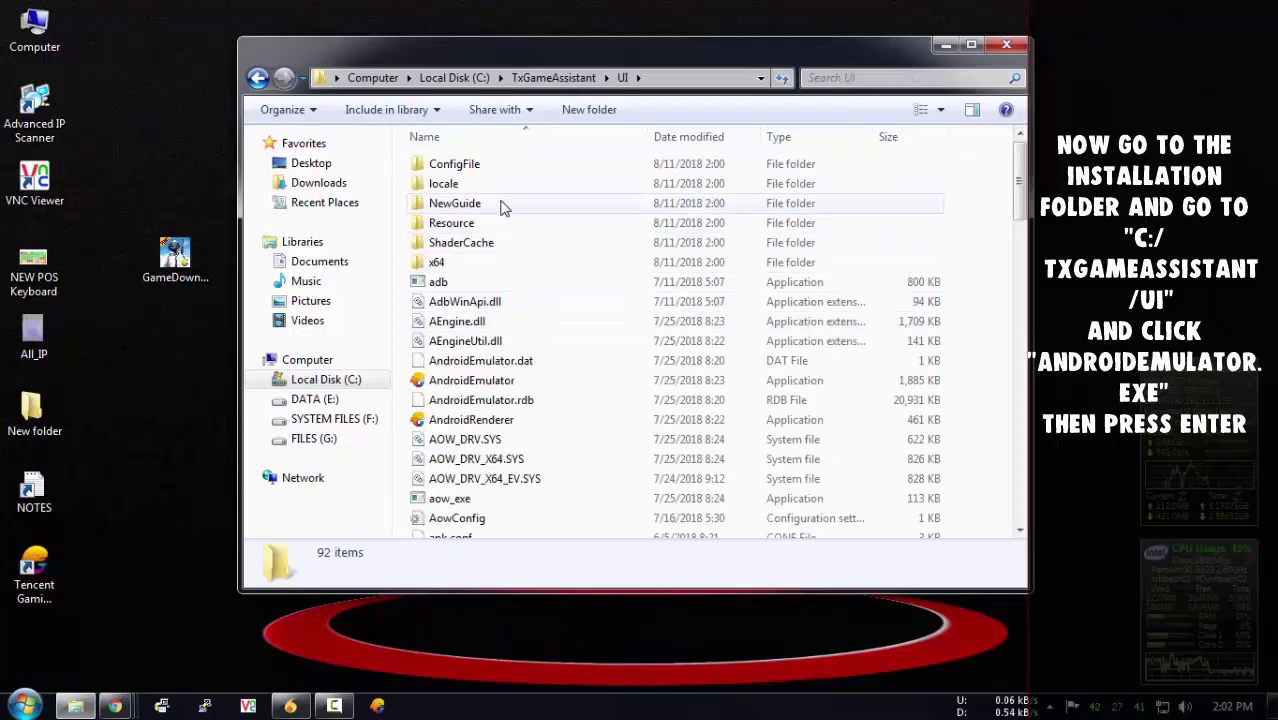
pyautogui.click(490, 381)
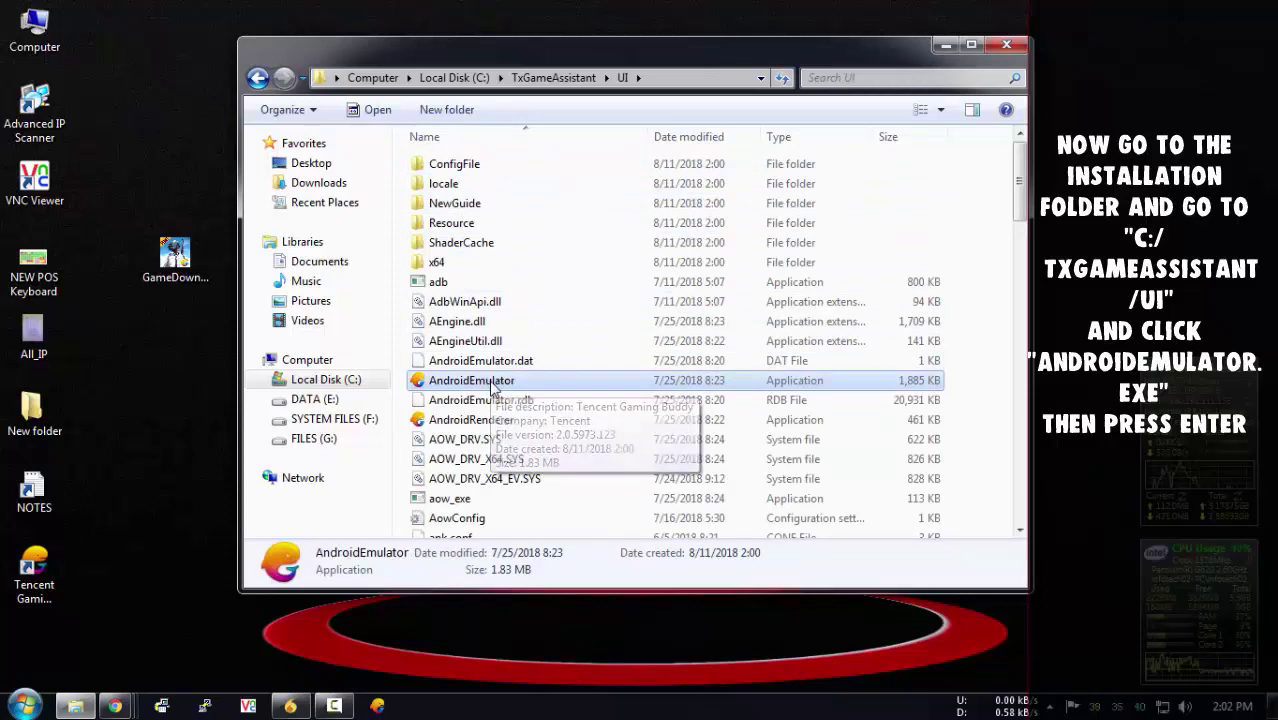
pyautogui.press('Return')
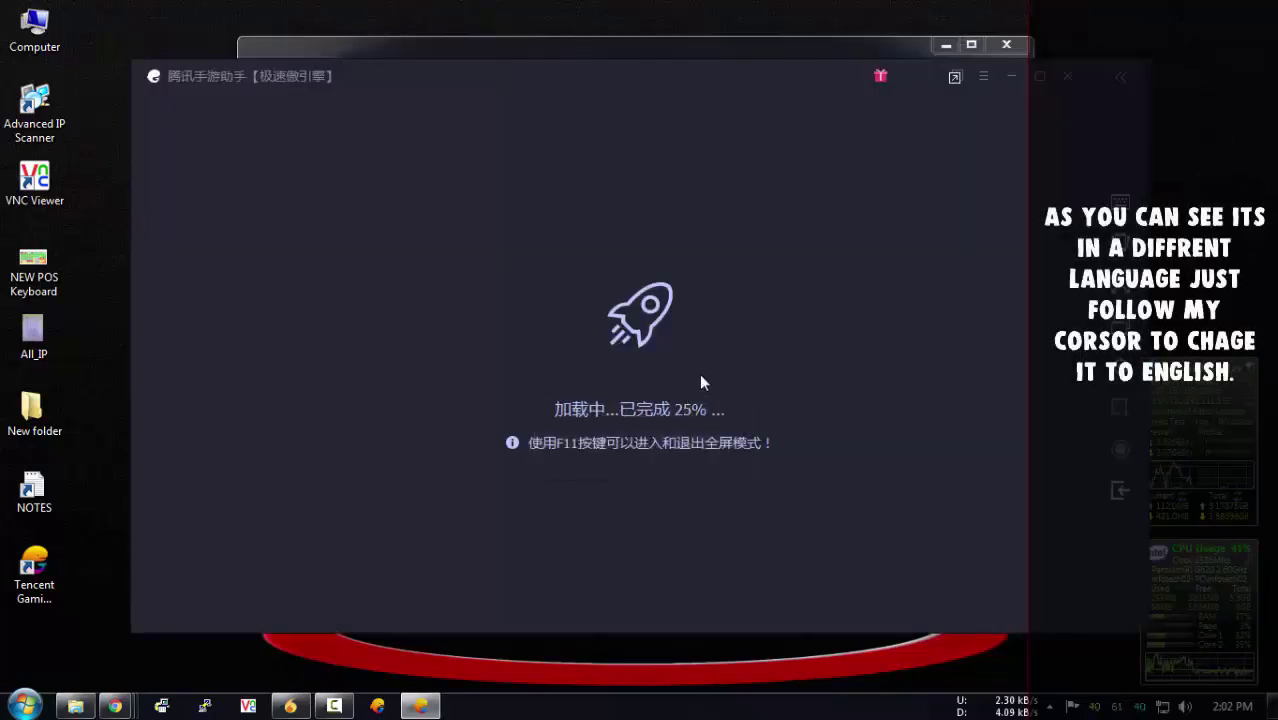
pyautogui.click(1008, 45)
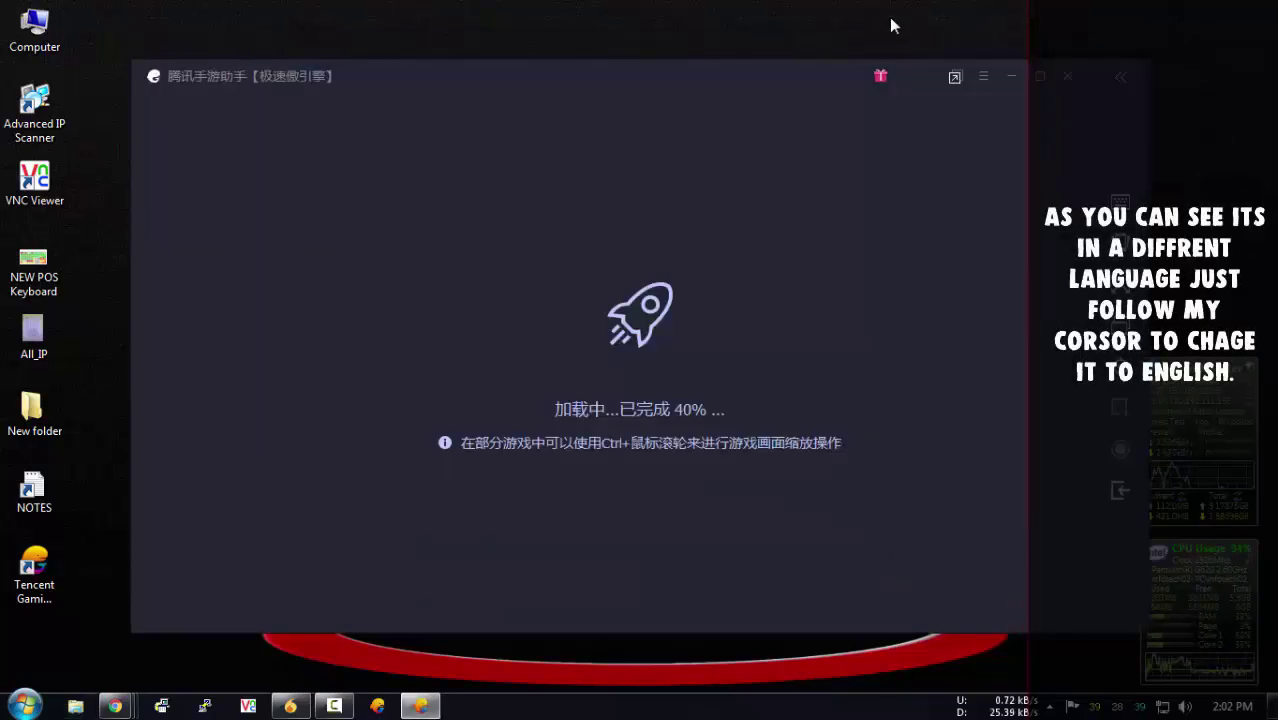
# Set the emulator's interface language to English in its basic settings and save the change
pyautogui.click(983, 76)
pyautogui.click(995, 274)
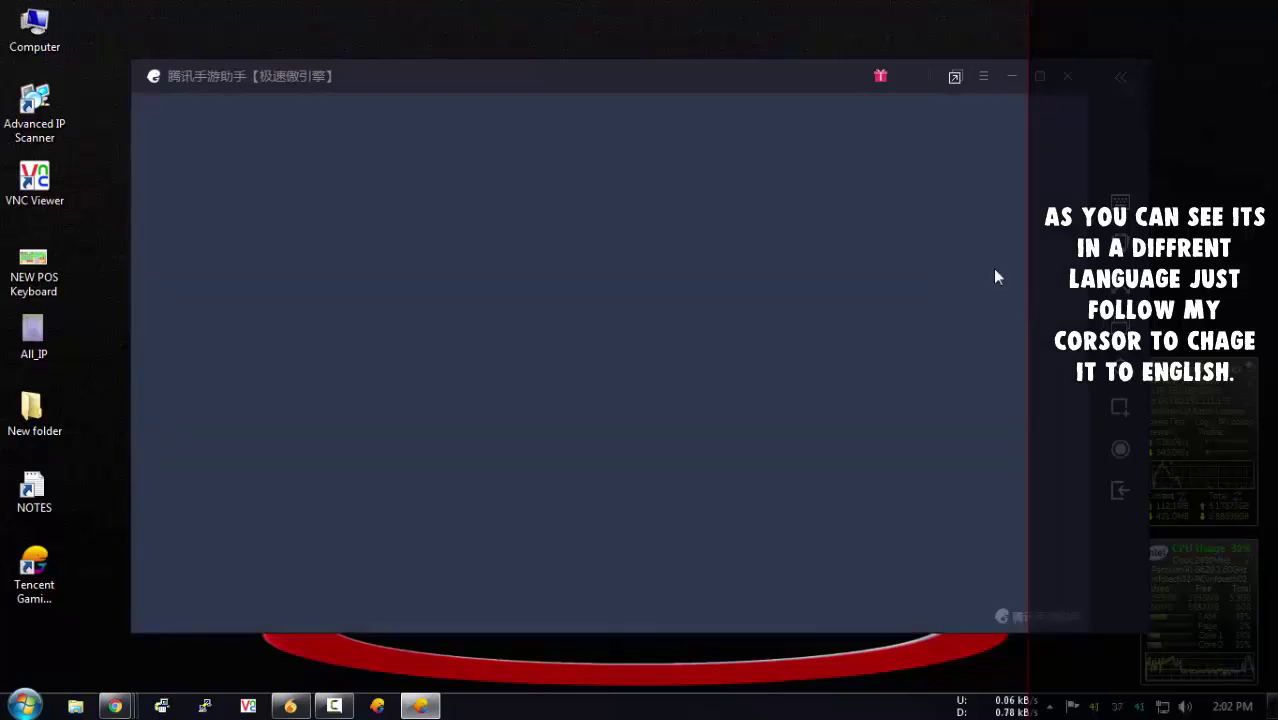
pyautogui.click(546, 400)
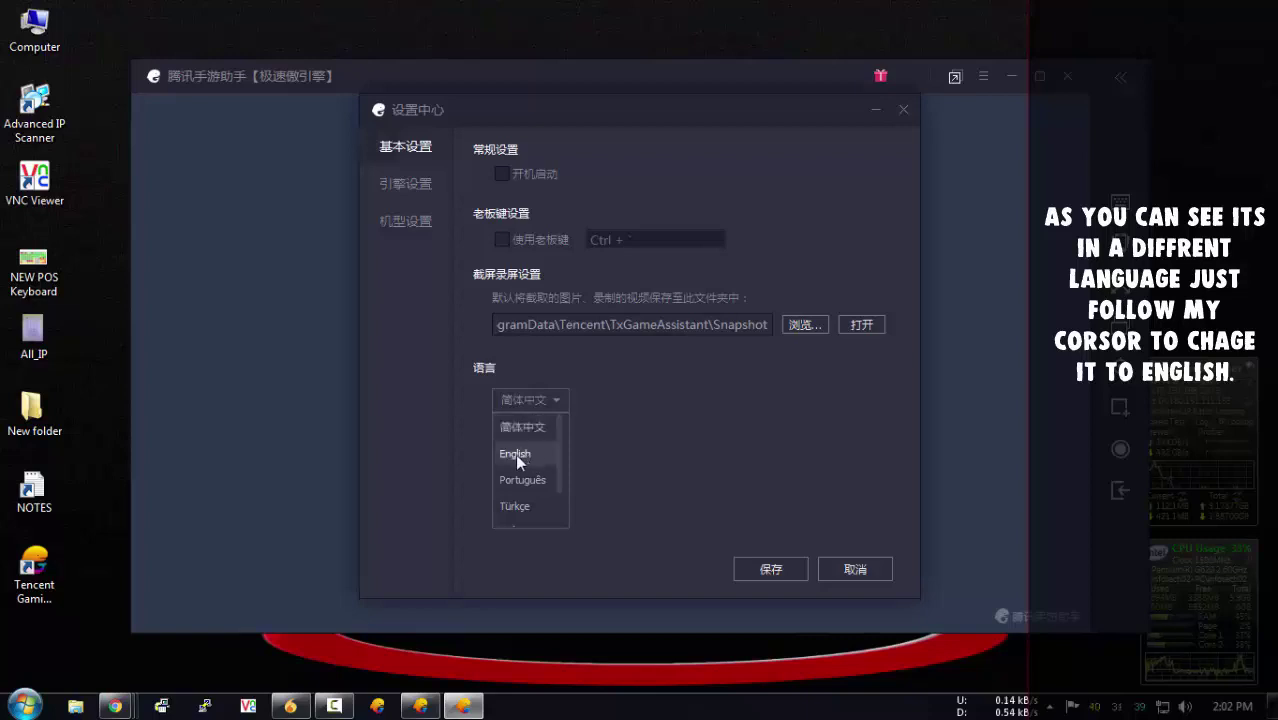
pyautogui.click(515, 454)
pyautogui.click(786, 567)
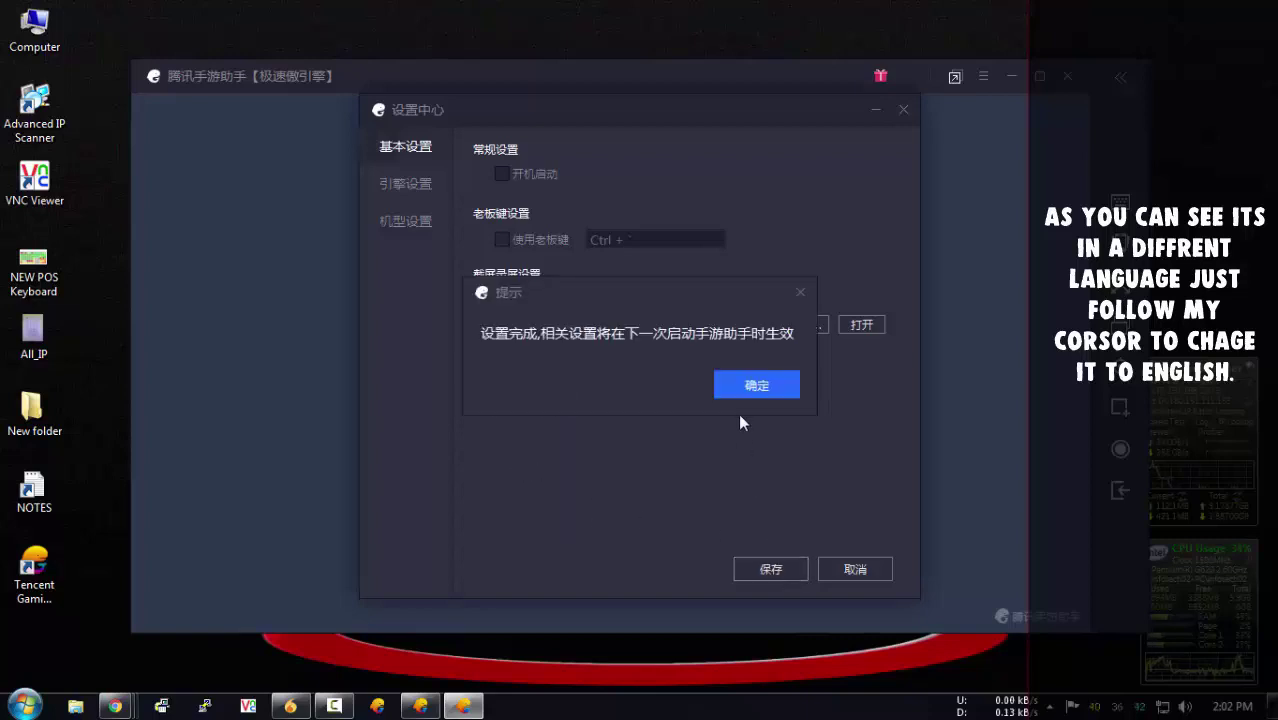
pyautogui.click(757, 384)
# Exit the Chinese-language emulator window, confirming the prompt, and quit its remaining background process
pyautogui.click(1070, 78)
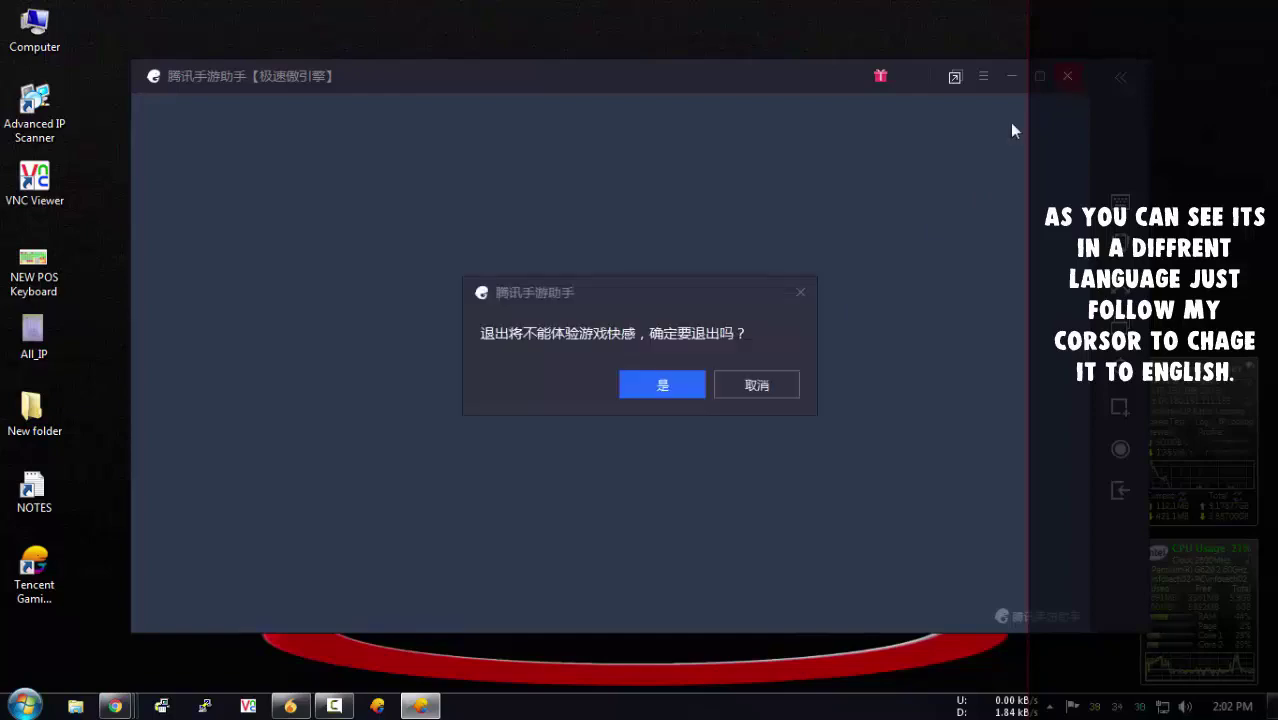
pyautogui.click(672, 388)
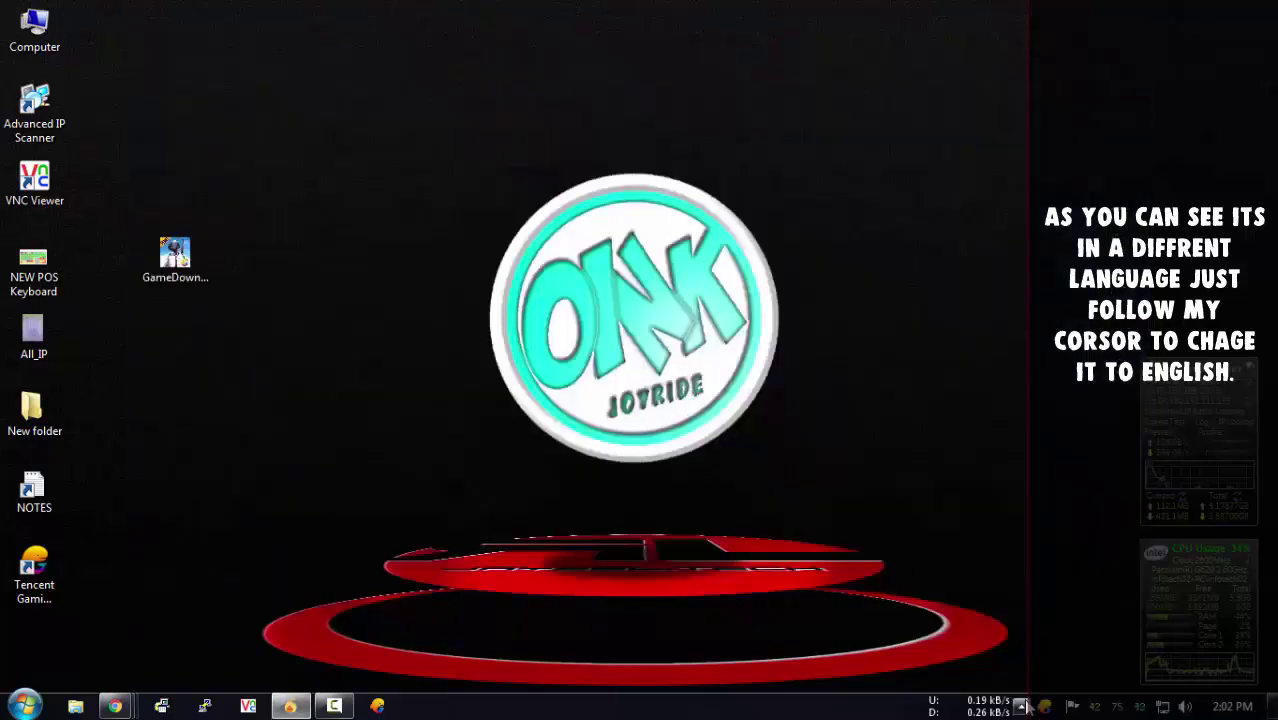
pyautogui.click(1021, 706)
pyautogui.rightClick(1048, 586)
pyautogui.click(1082, 569)
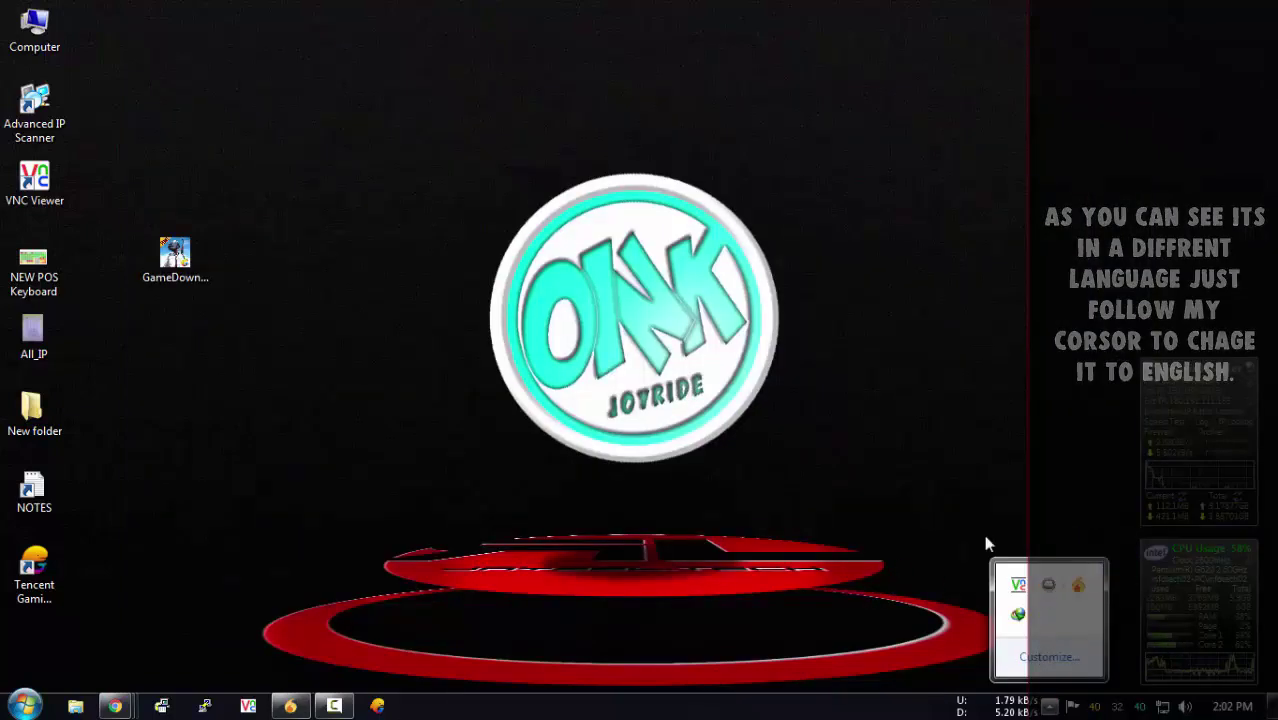
# Relaunch AndroidEmulator from C:\TxGameAssistant\UI, close the folder window and reposition the emulator window on the desktop
pyautogui.doubleClick(34, 28)
pyautogui.click(707, 237)
pyautogui.doubleClick(707, 237)
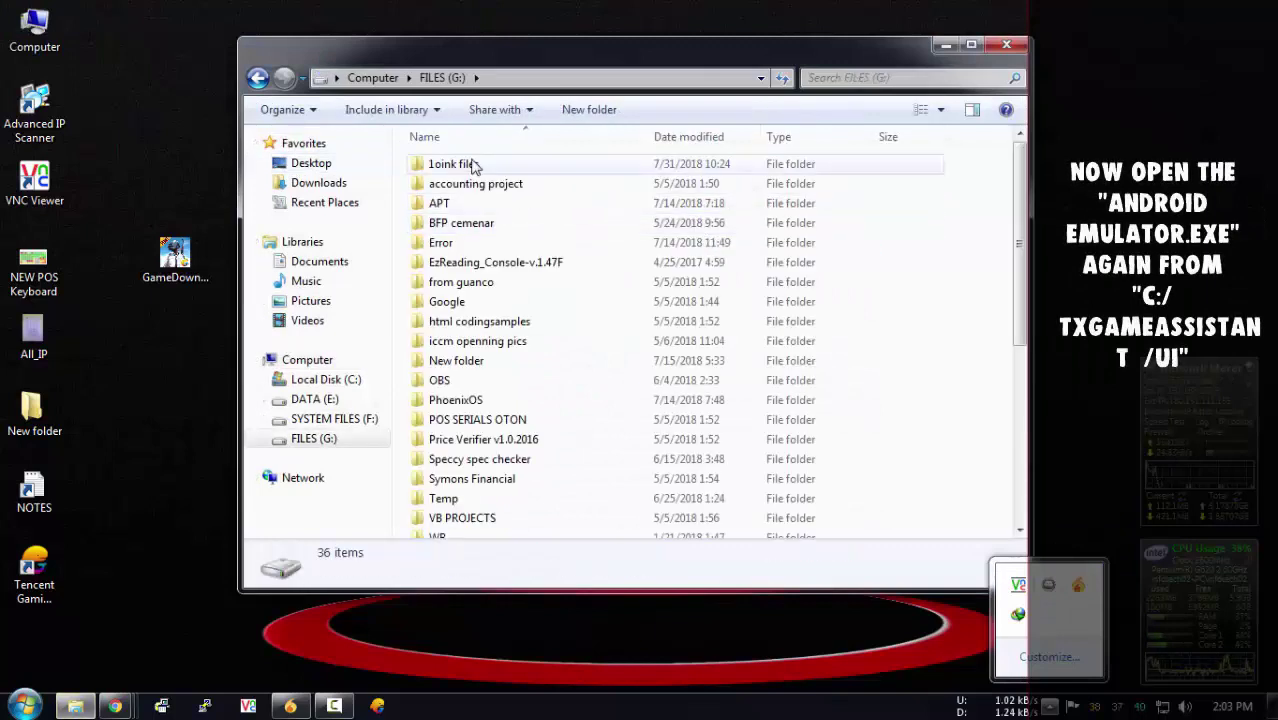
pyautogui.press('BackSpace')
pyautogui.doubleClick(490, 168)
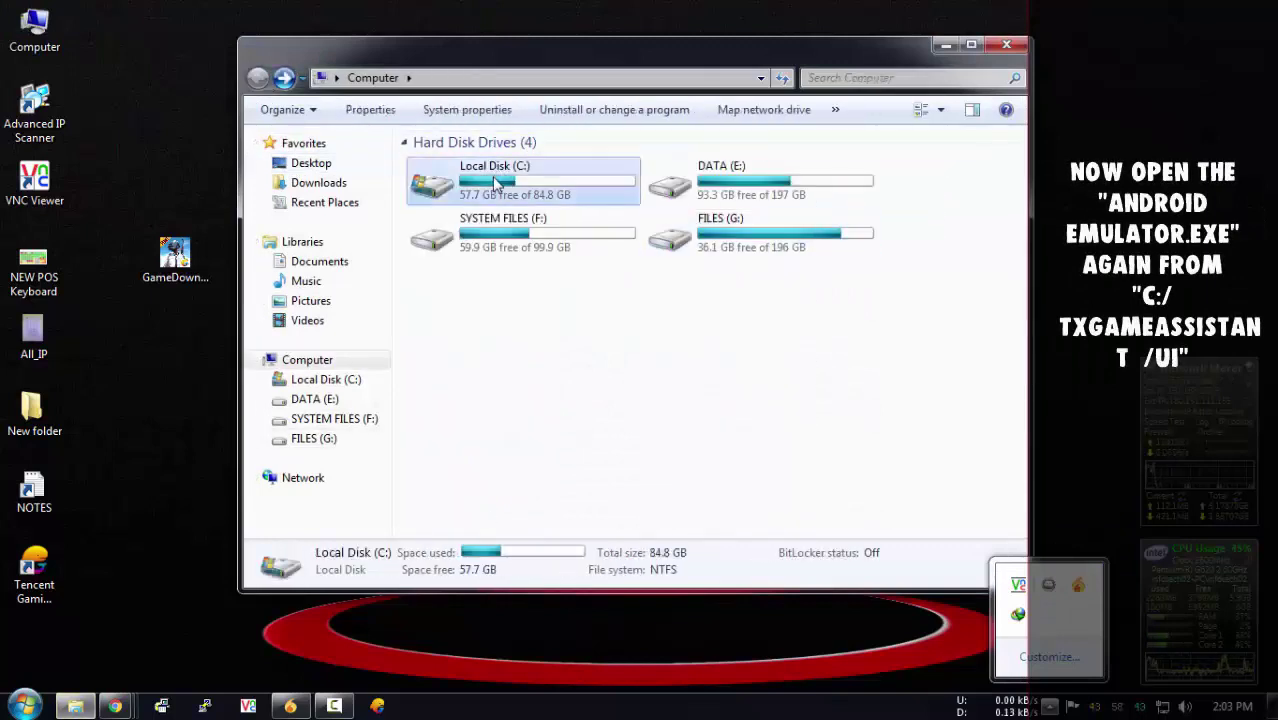
pyautogui.doubleClick(519, 344)
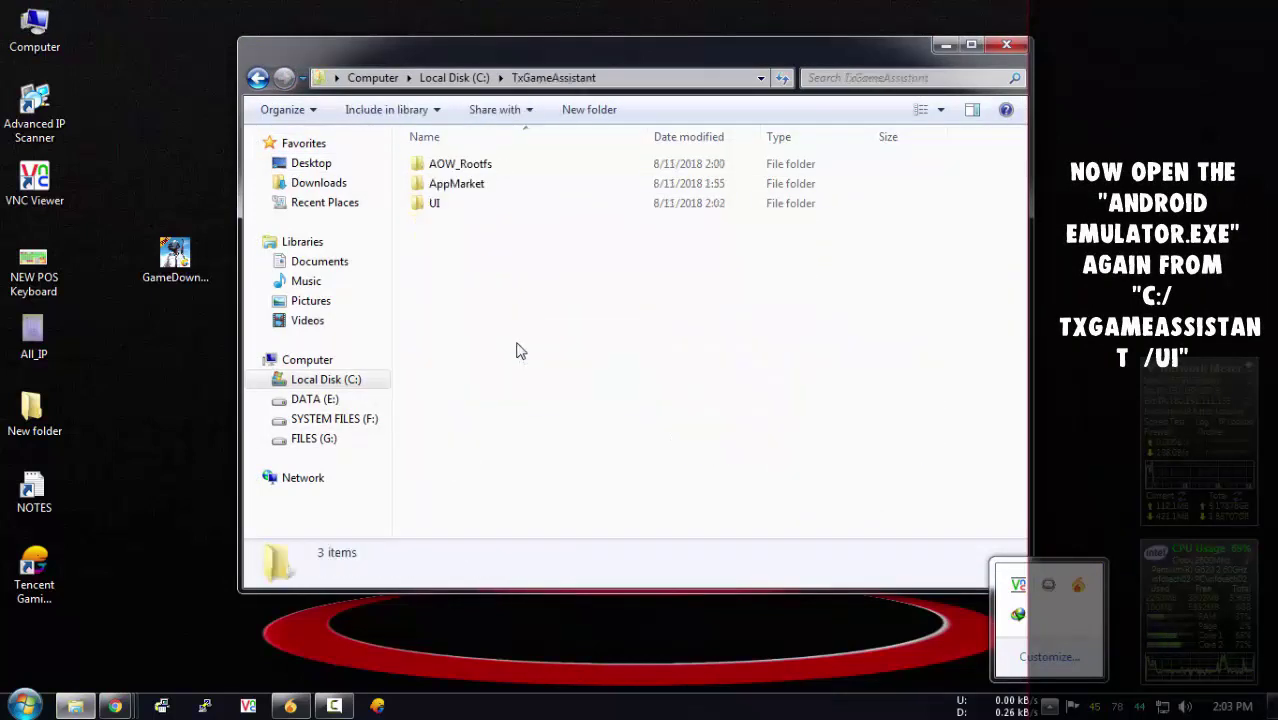
pyautogui.doubleClick(474, 205)
pyautogui.click(484, 405)
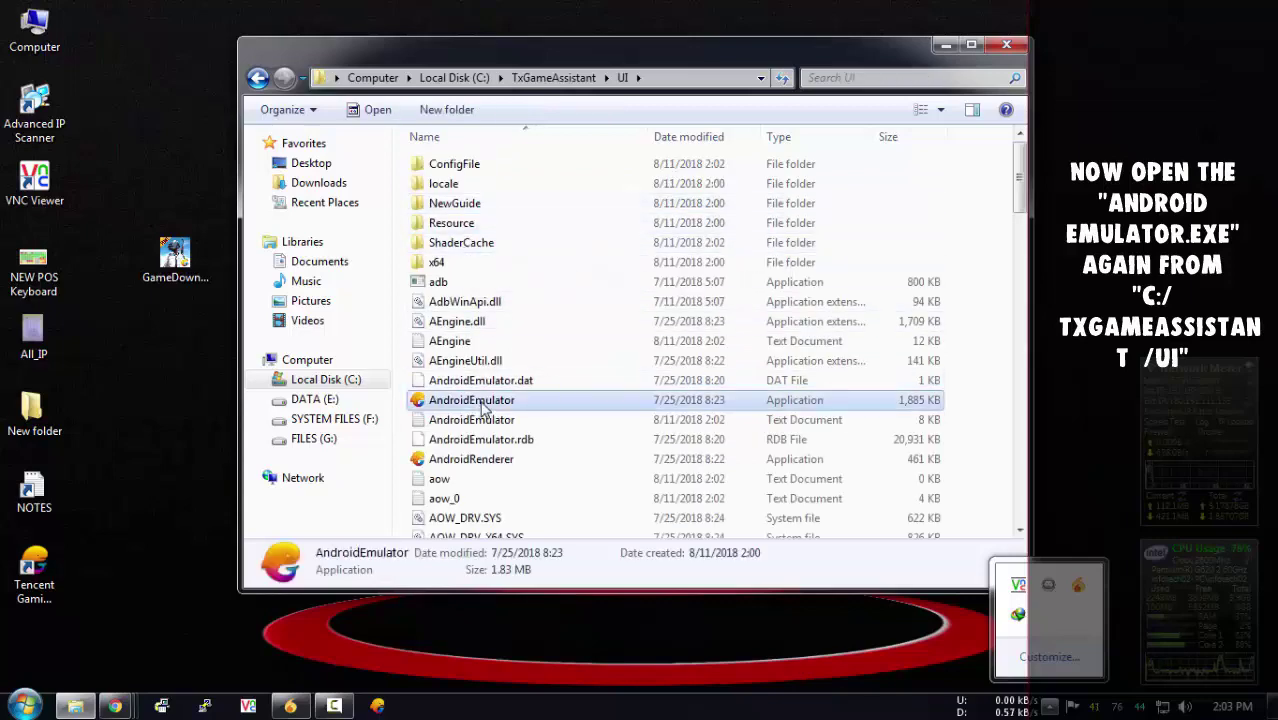
pyautogui.doubleClick(484, 405)
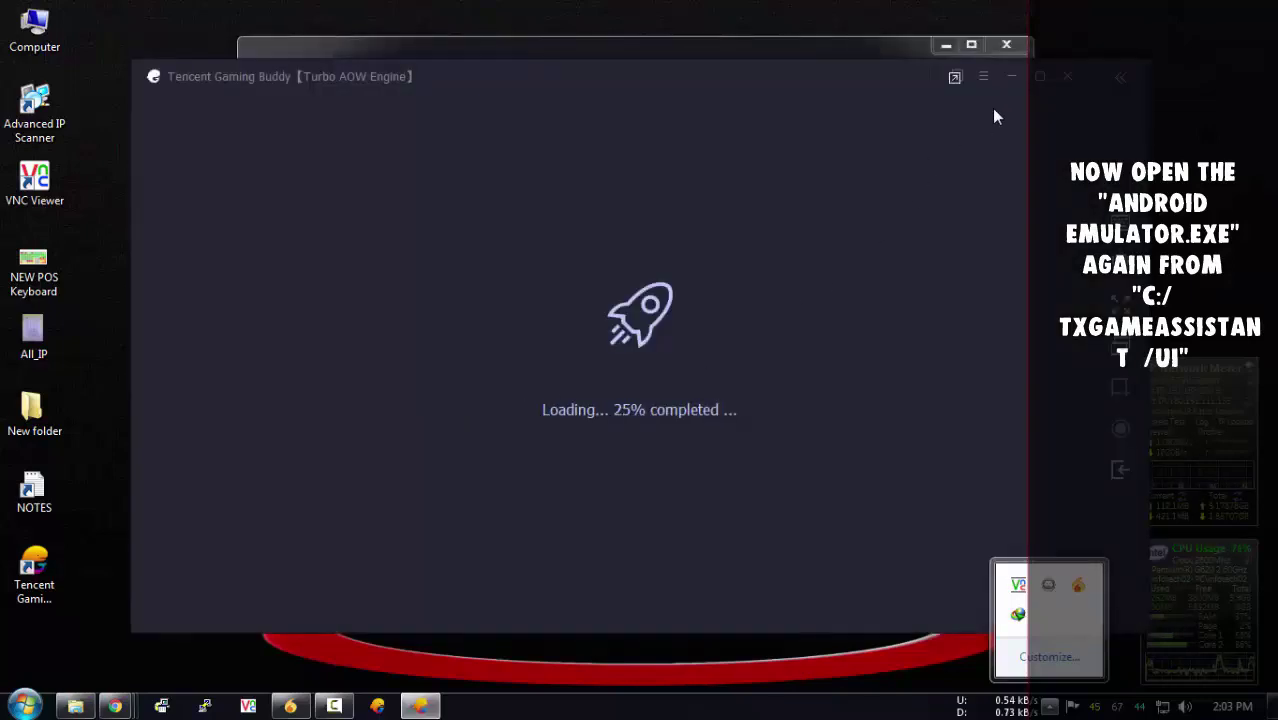
pyautogui.click(1020, 48)
pyautogui.moveTo(796, 86); pyautogui.dragTo(753, 63)
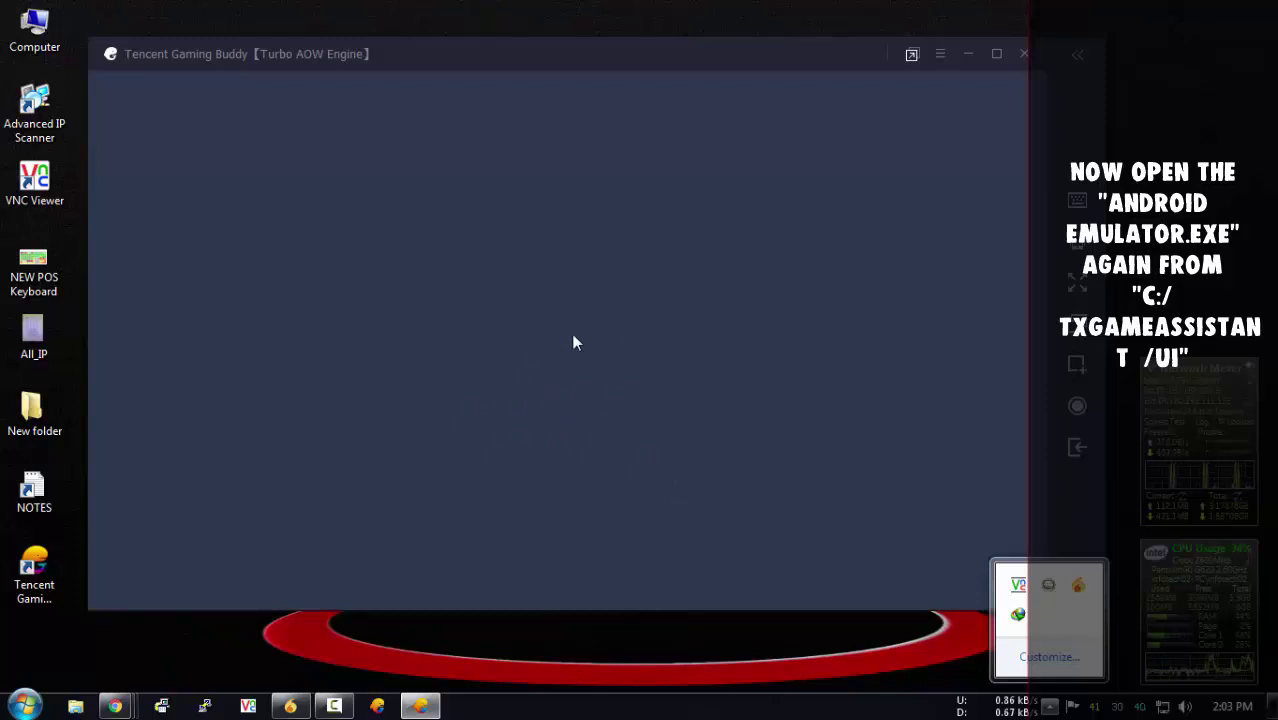
# Configure the emulator engine with DirectX rendering, anti-aliasing closed, 4GB memory, Auto processor, 1024x576 resolution and 160 DPI, and save the settings
pyautogui.click(938, 40)
pyautogui.click(946, 240)
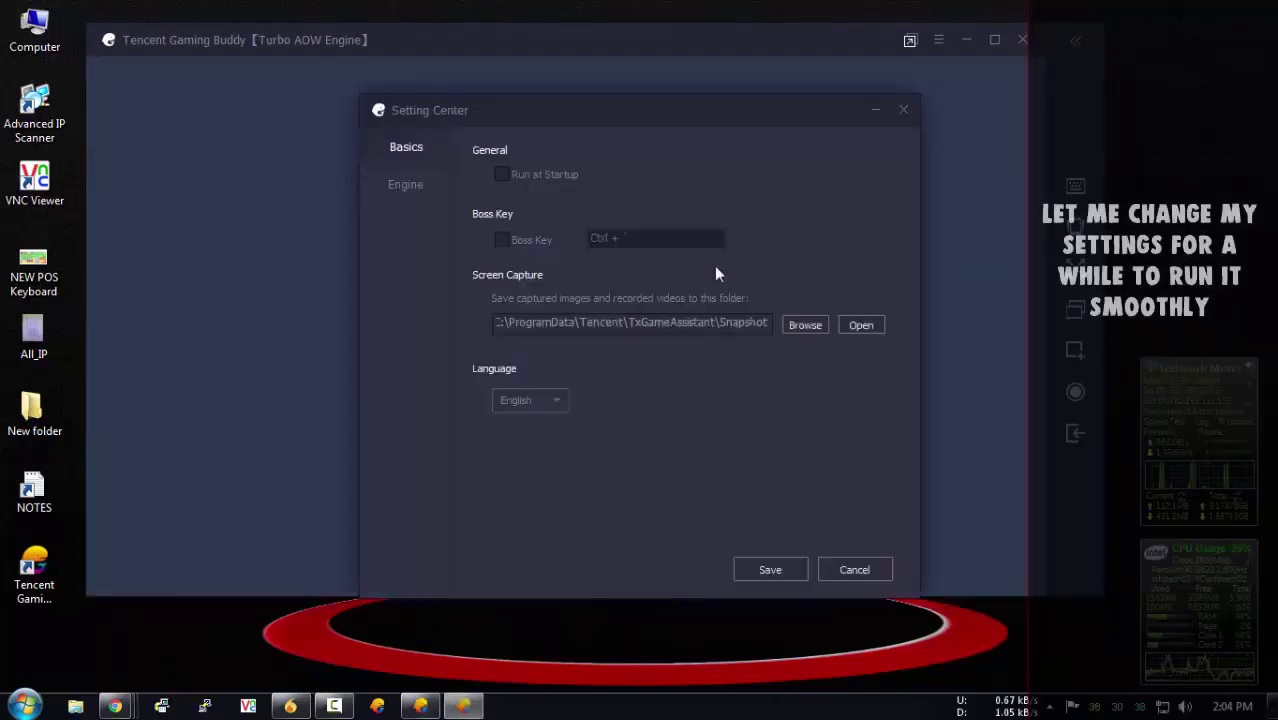
pyautogui.click(408, 188)
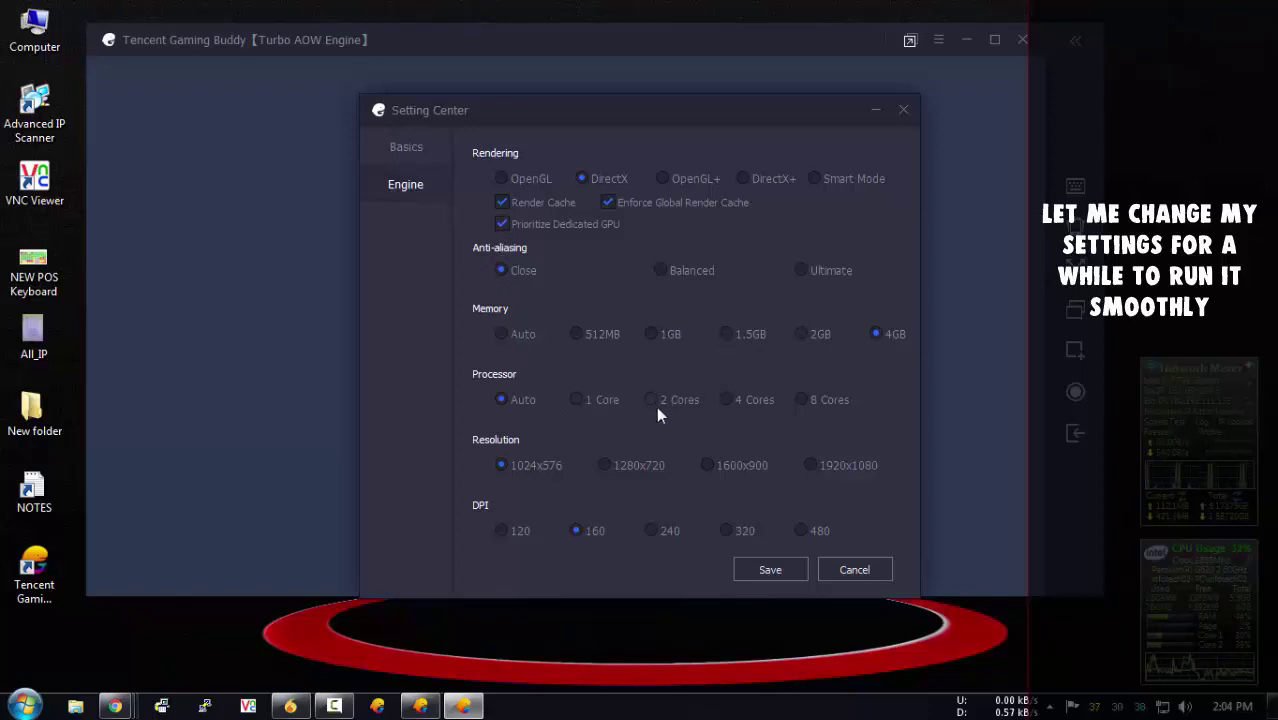
pyautogui.click(780, 572)
pyautogui.click(793, 410)
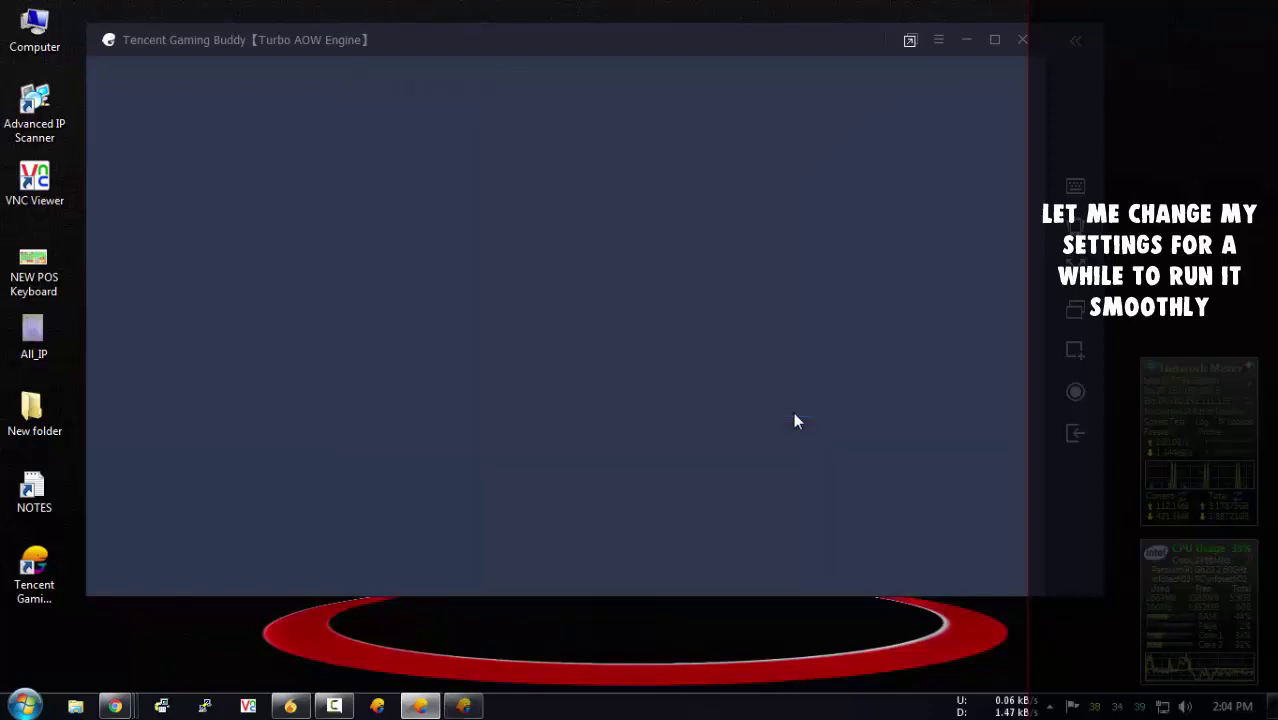
# Exit the emulator, confirming the prompt, and quit its remaining background process
pyautogui.click(1022, 40)
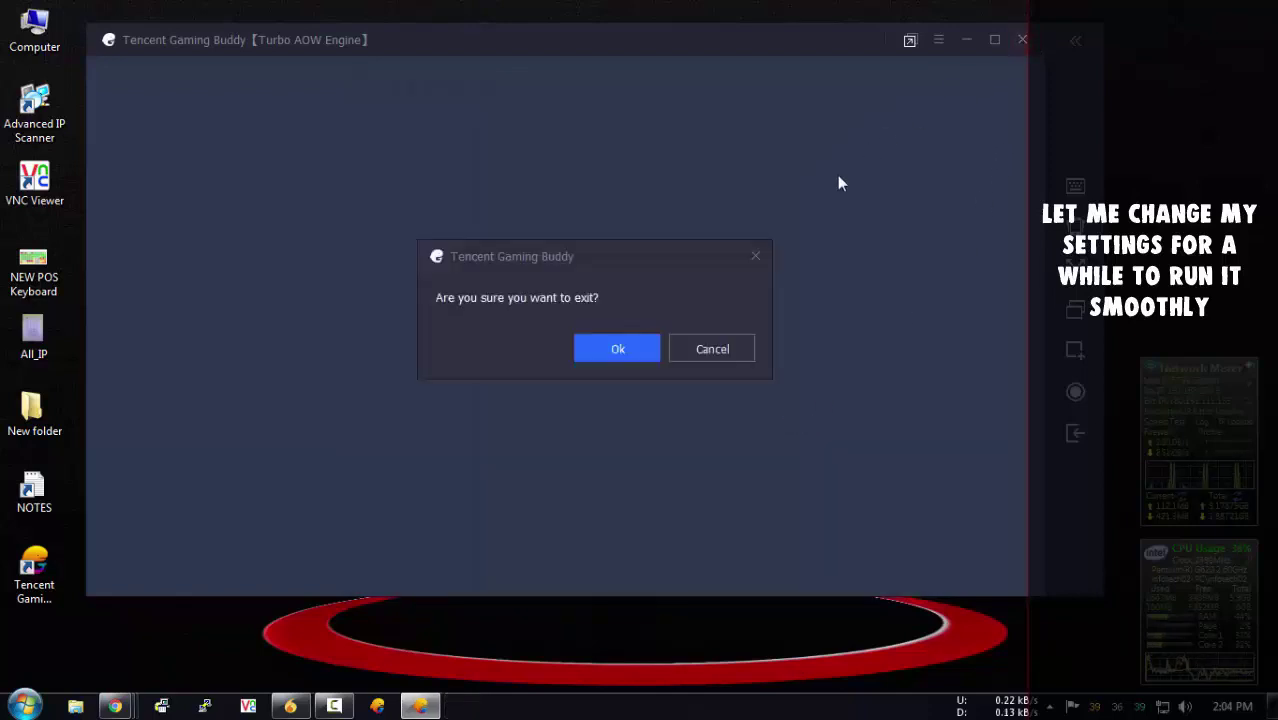
pyautogui.click(617, 349)
pyautogui.click(1049, 706)
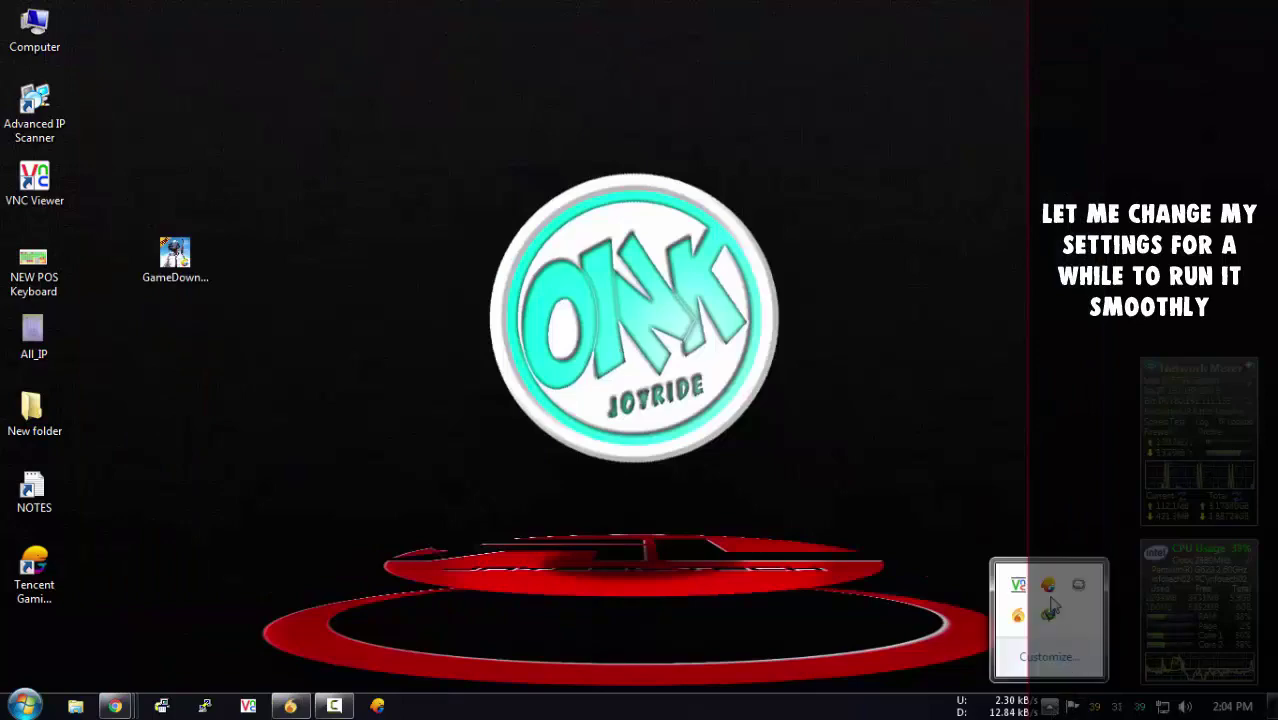
pyautogui.rightClick(1050, 588)
pyautogui.click(1075, 572)
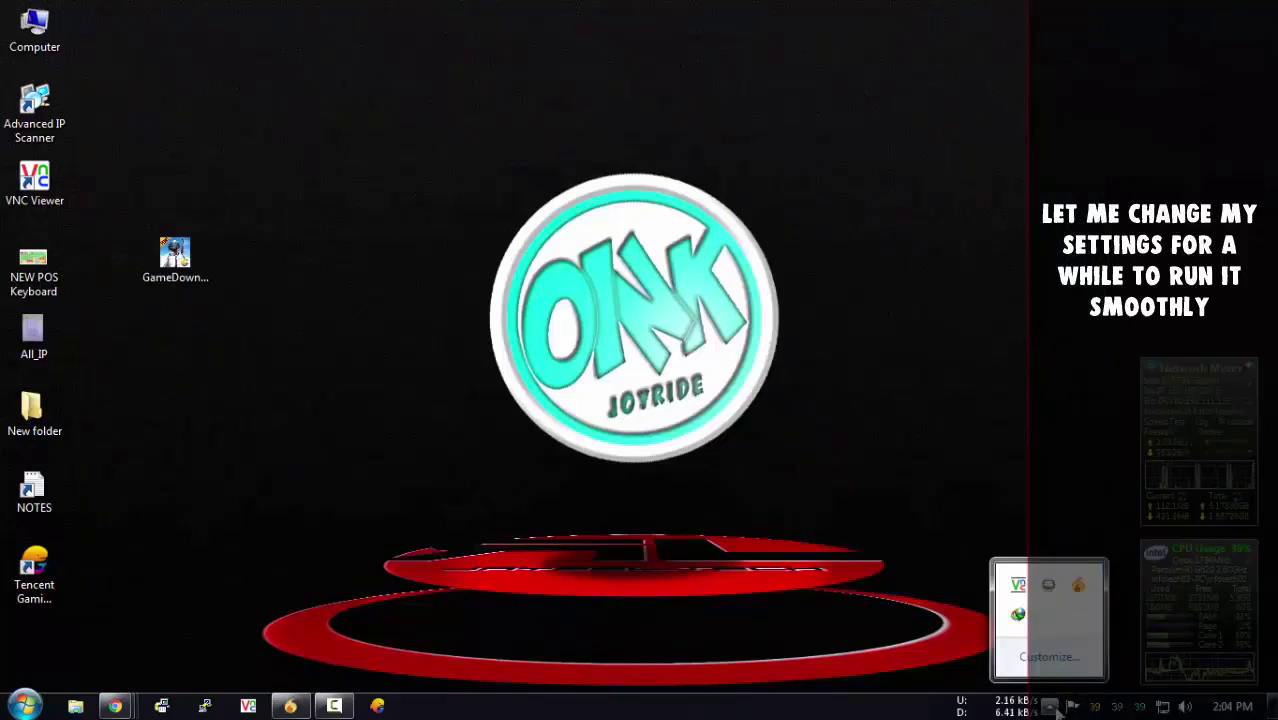
# Browse to C:\TxGameAssistant\UI and start the AndroidEmulator application again
pyautogui.click(75, 706)
pyautogui.click(307, 359)
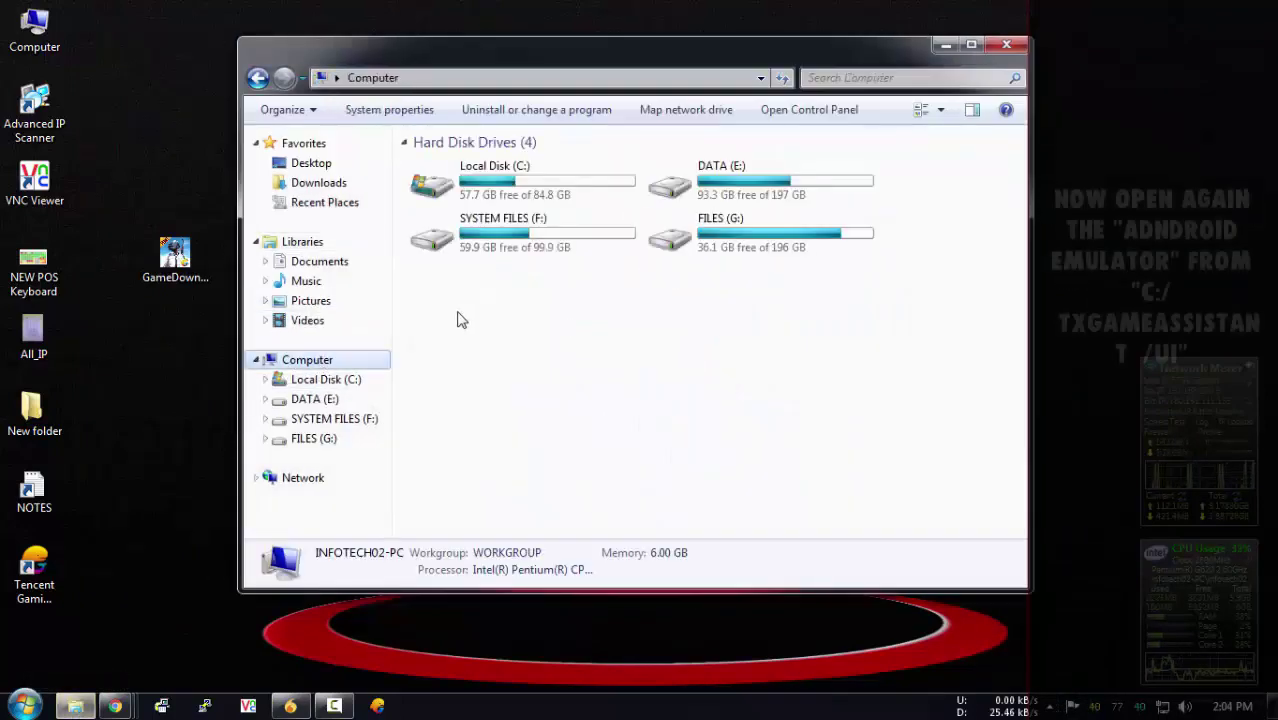
pyautogui.click(720, 232)
pyautogui.doubleClick(490, 180)
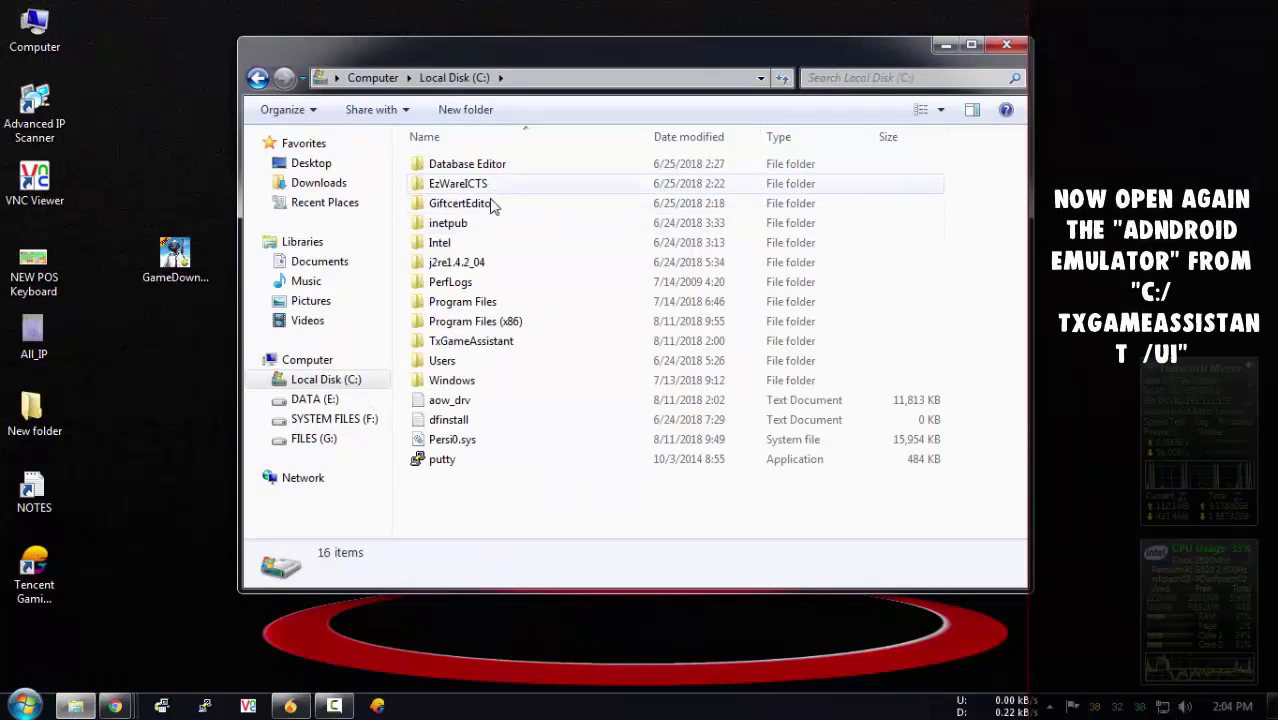
pyautogui.doubleClick(505, 341)
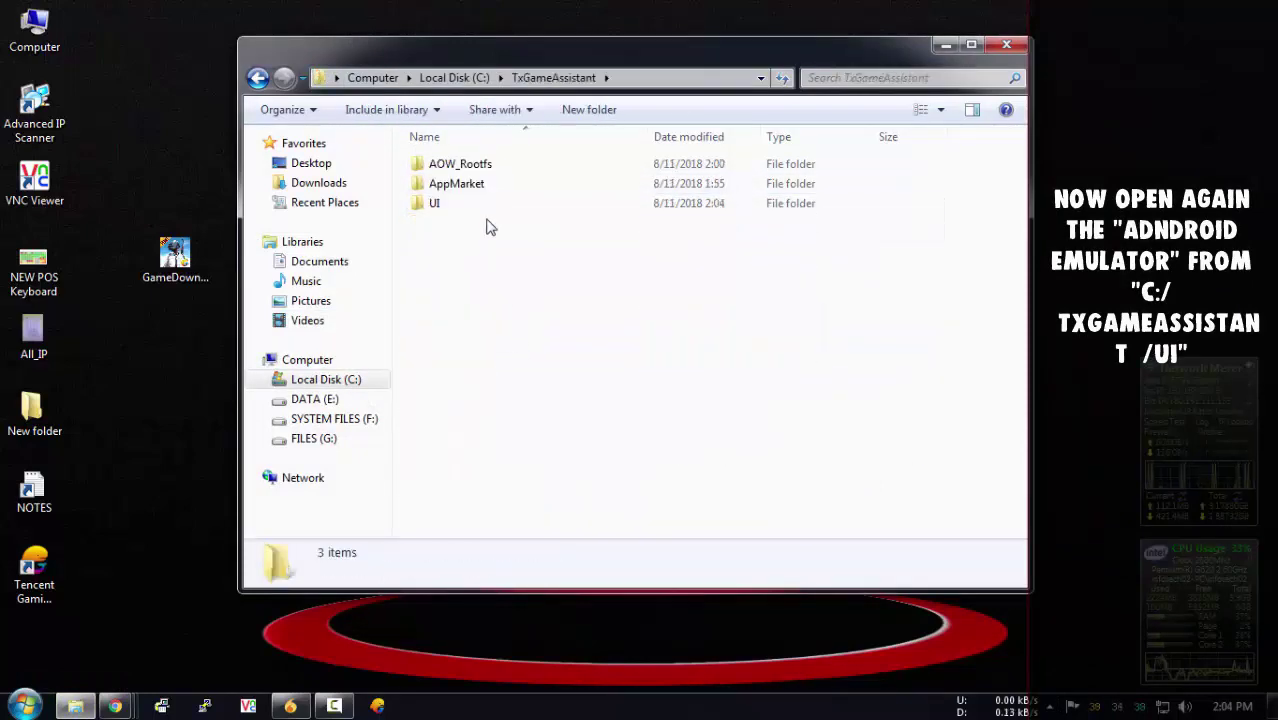
pyautogui.doubleClick(482, 204)
pyautogui.scroll(-2, 478, 263)
pyautogui.click(488, 277)
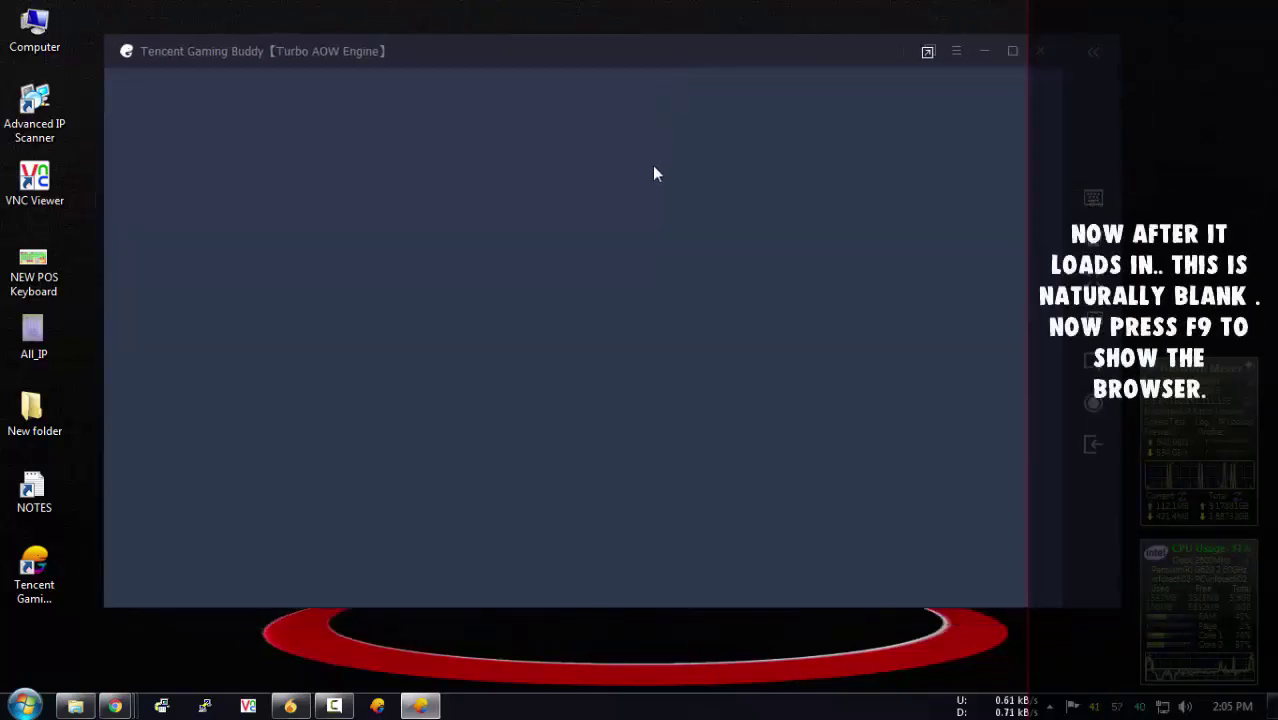
# Reveal the emulator's hidden built-in apps and open the Browser on the Google page
pyautogui.press('F9')
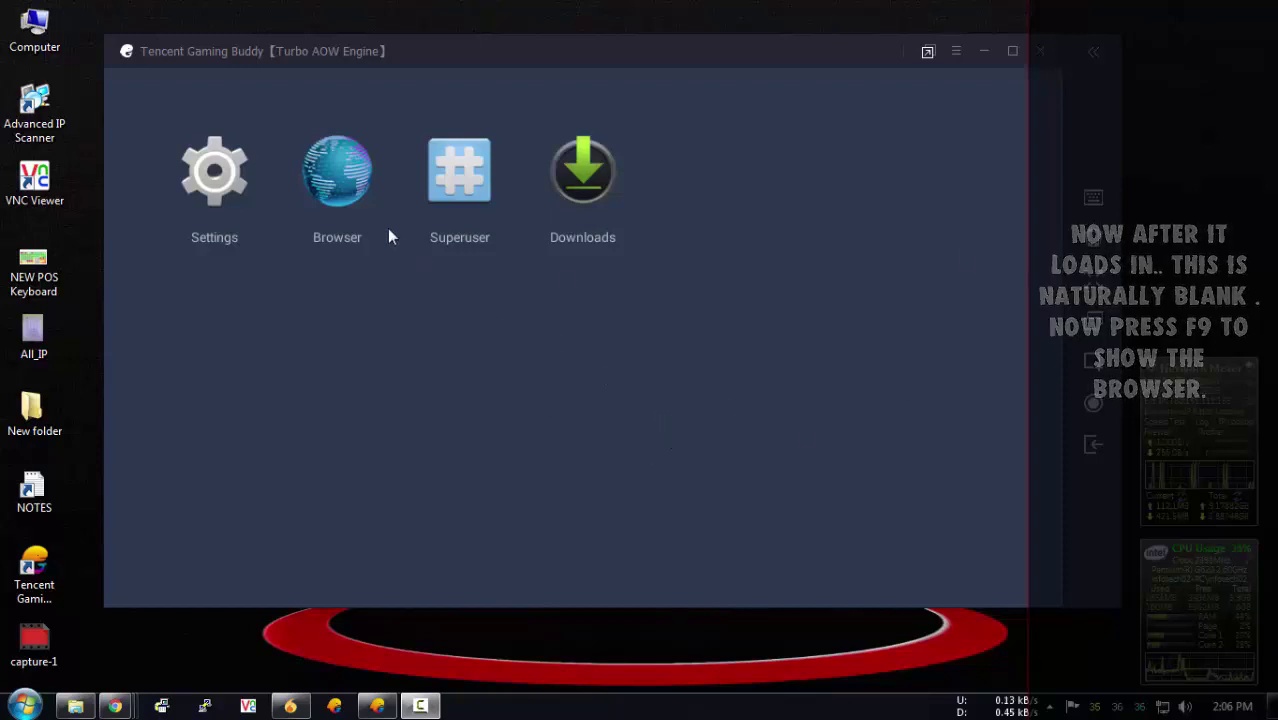
pyautogui.click(340, 190)
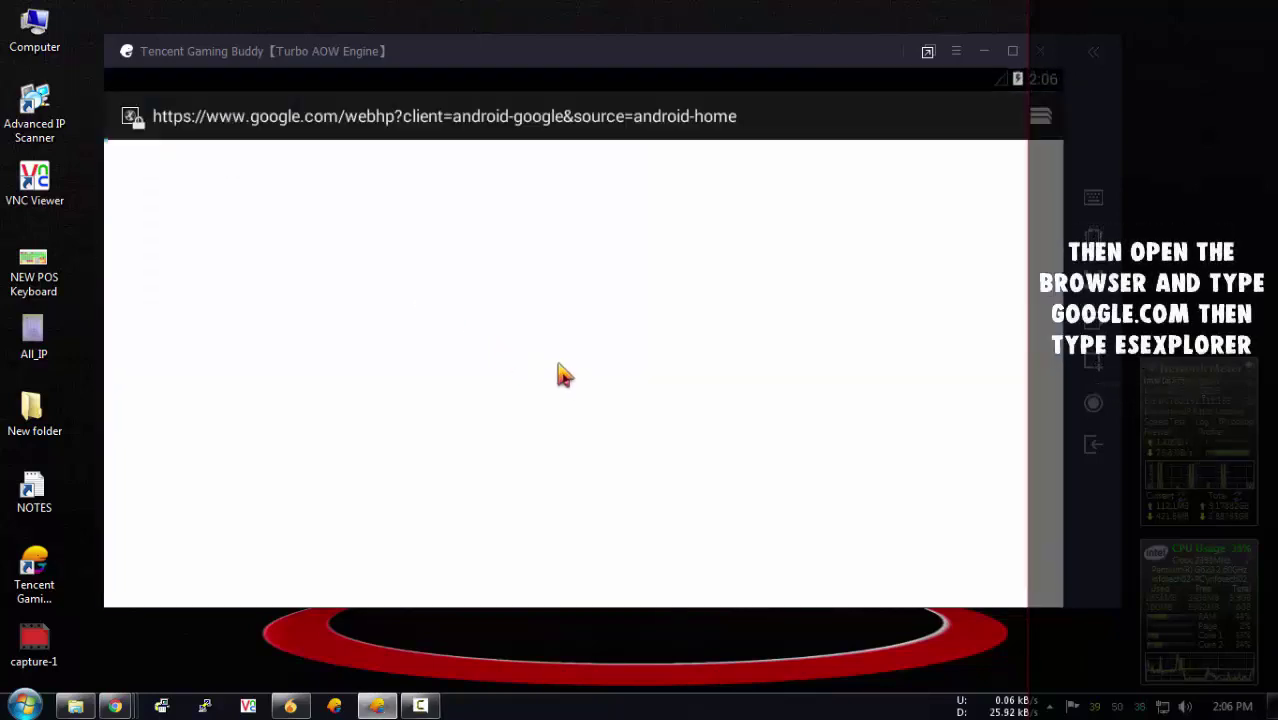
pyautogui.click(730, 117)
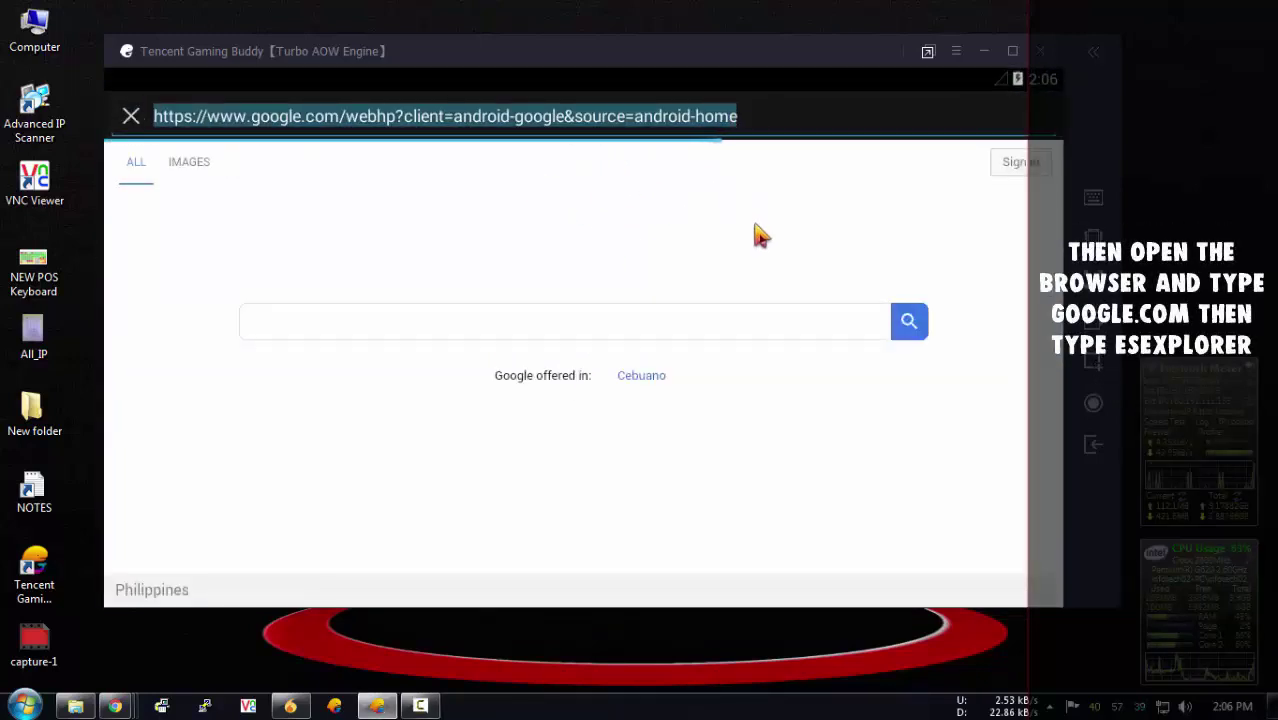
# Search Google for "esexplorer" in the emulator's browser
pyautogui.click(491, 329)
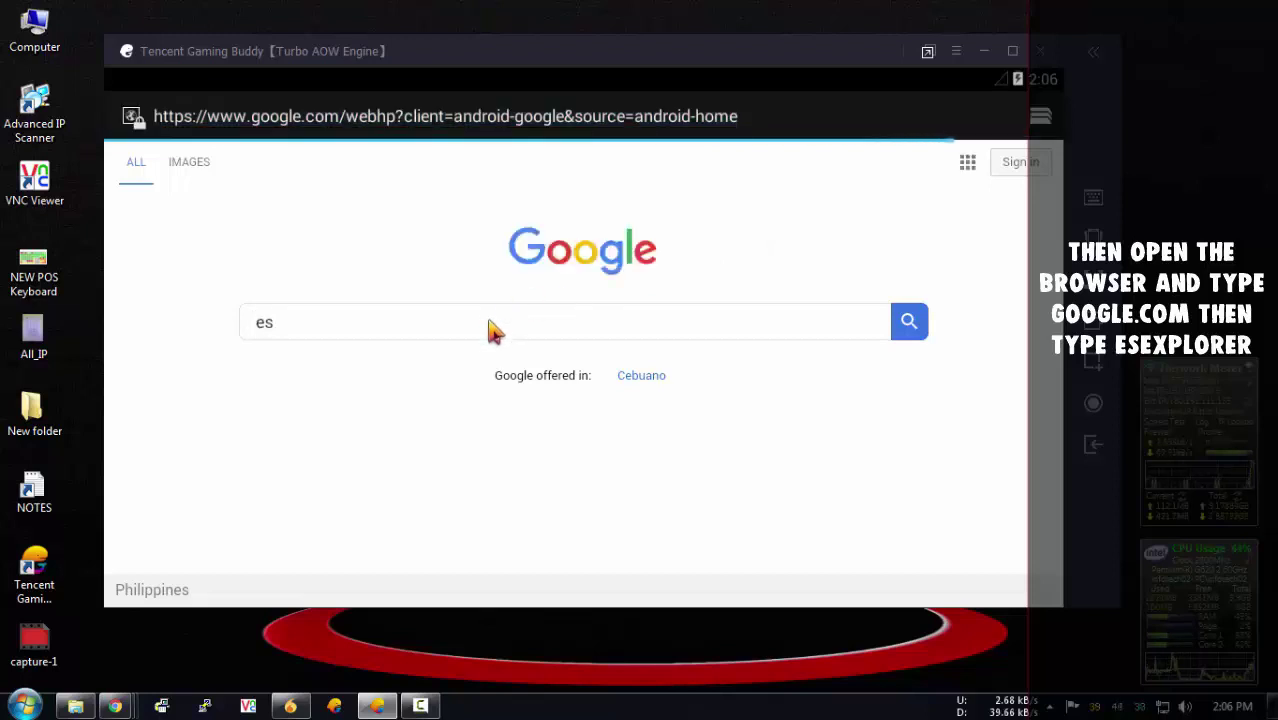
pyautogui.write('esfile')
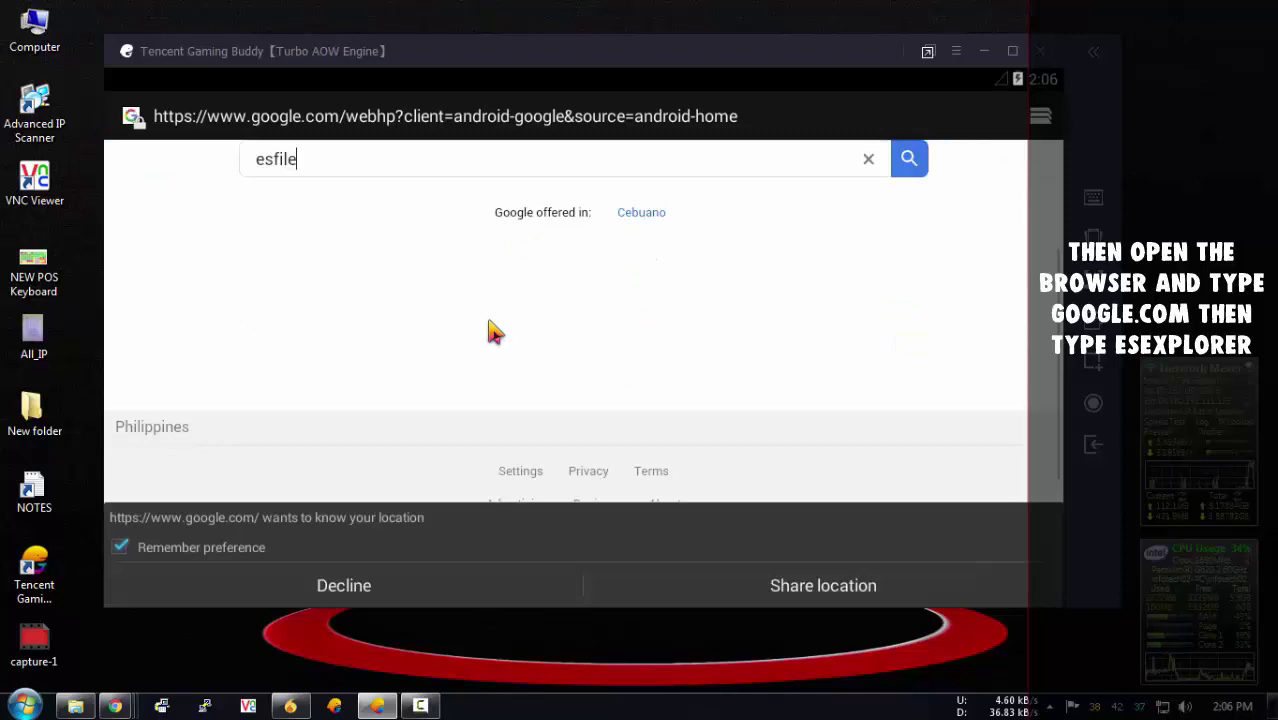
pyautogui.press('BackSpace')
pyautogui.press('BackSpace')
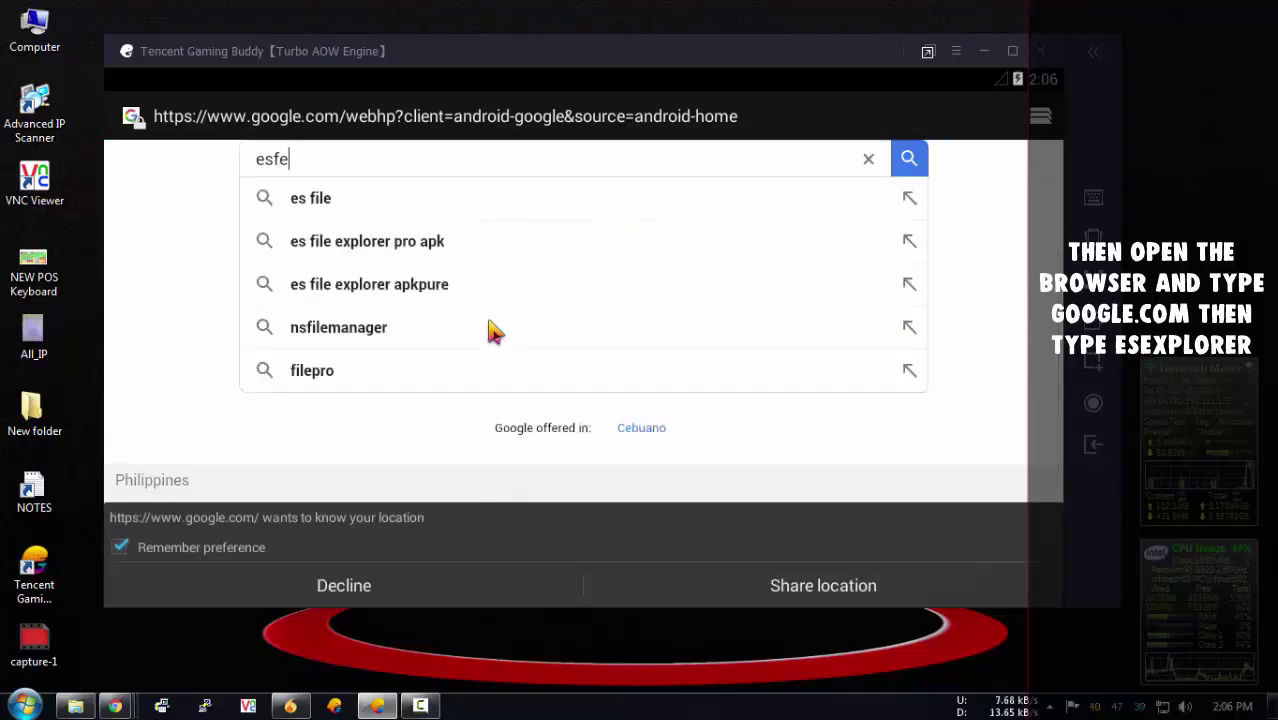
pyautogui.press('BackSpace')
pyautogui.write('ex')
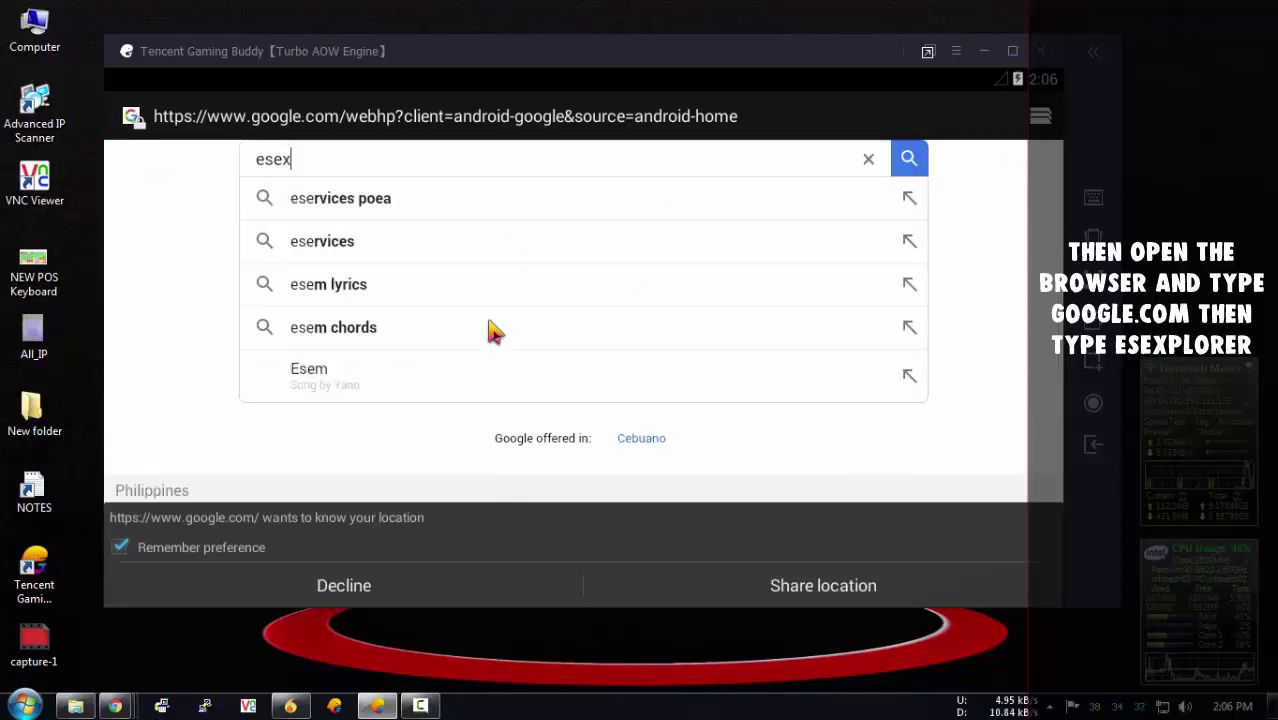
pyautogui.write('plorer')
pyautogui.press('Return')
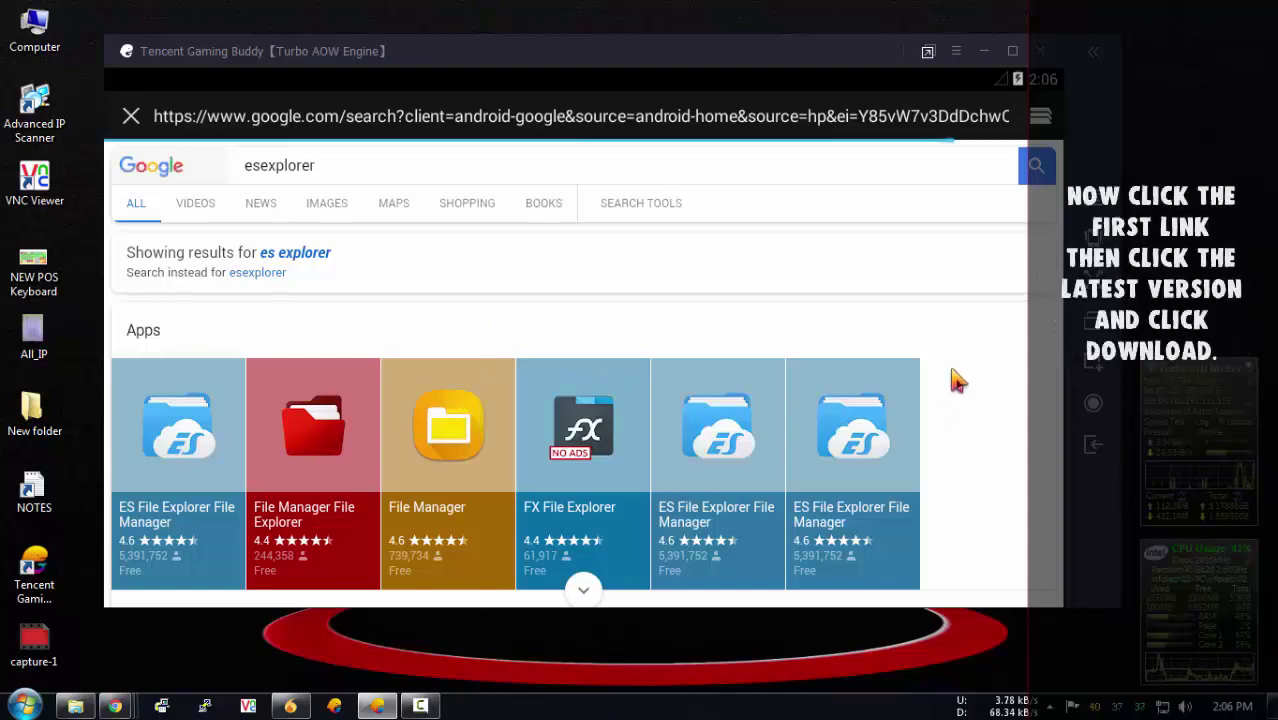
# Download the latest version of ES File Explorer, 4.1.8.2.2, from its Uptodown page and show the download's progress in the notifications
pyautogui.scroll(-3, 878, 380)
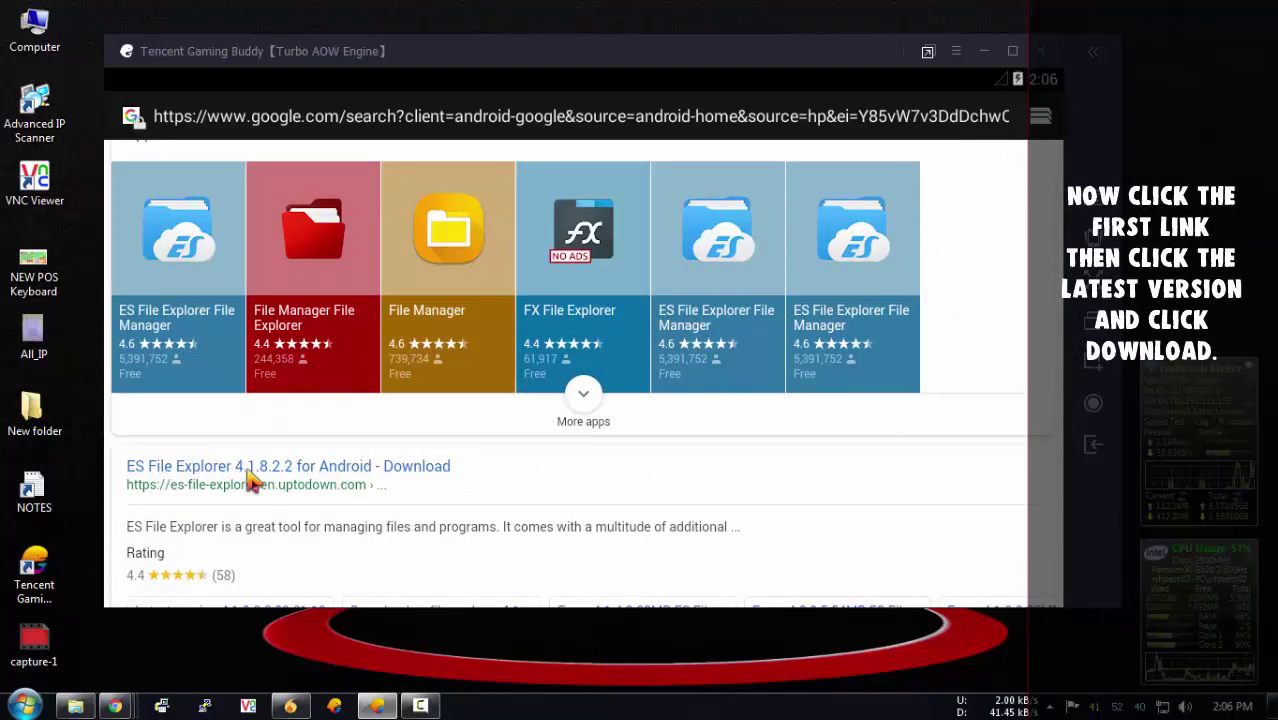
pyautogui.click(250, 476)
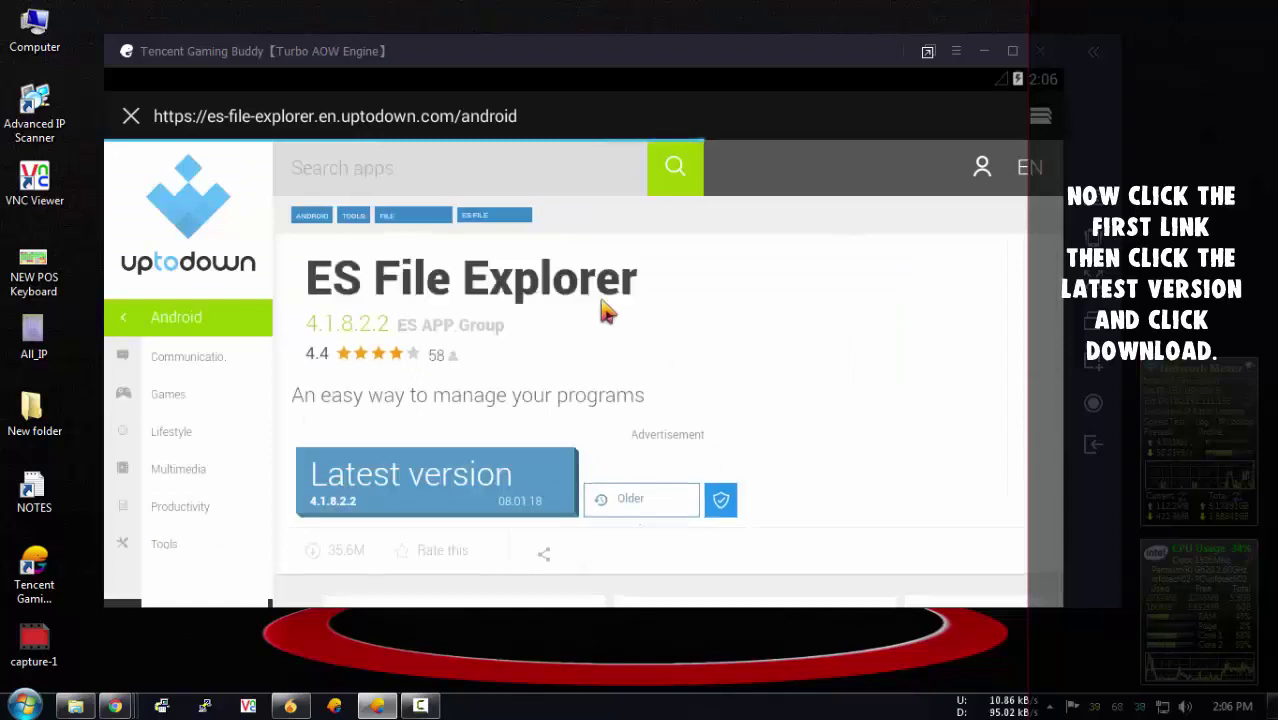
pyautogui.click(410, 490)
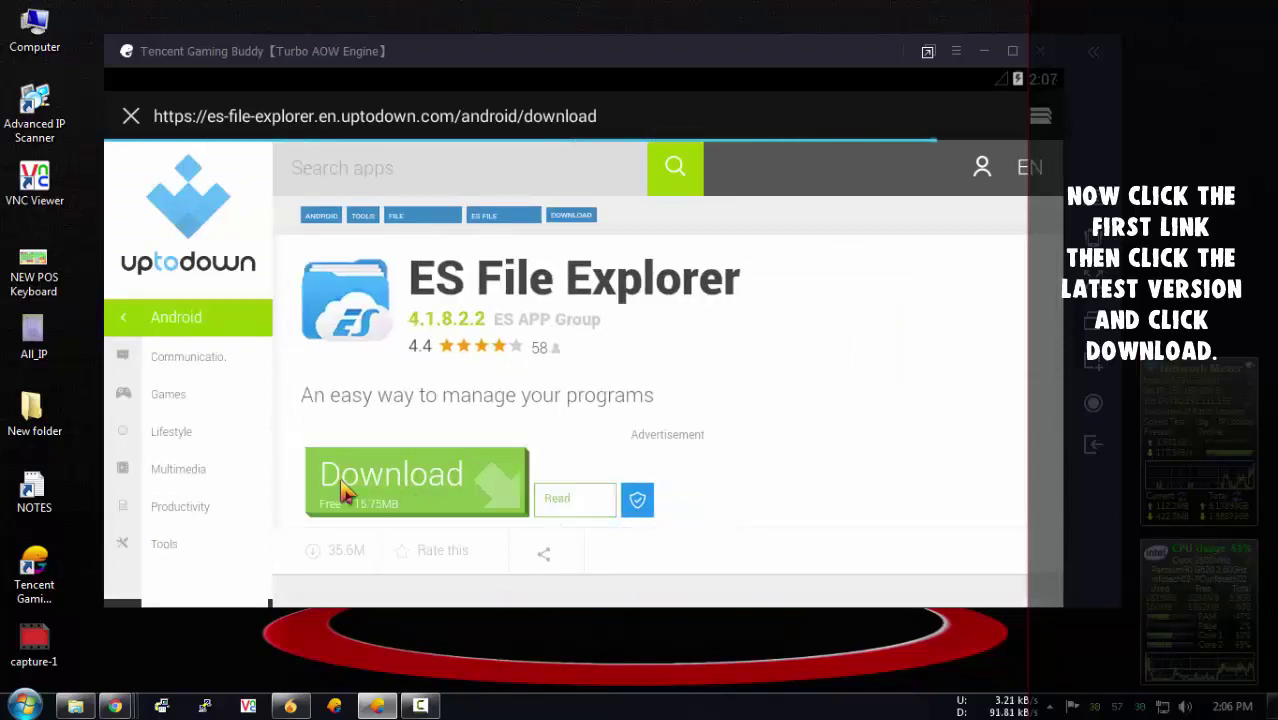
pyautogui.click(410, 478)
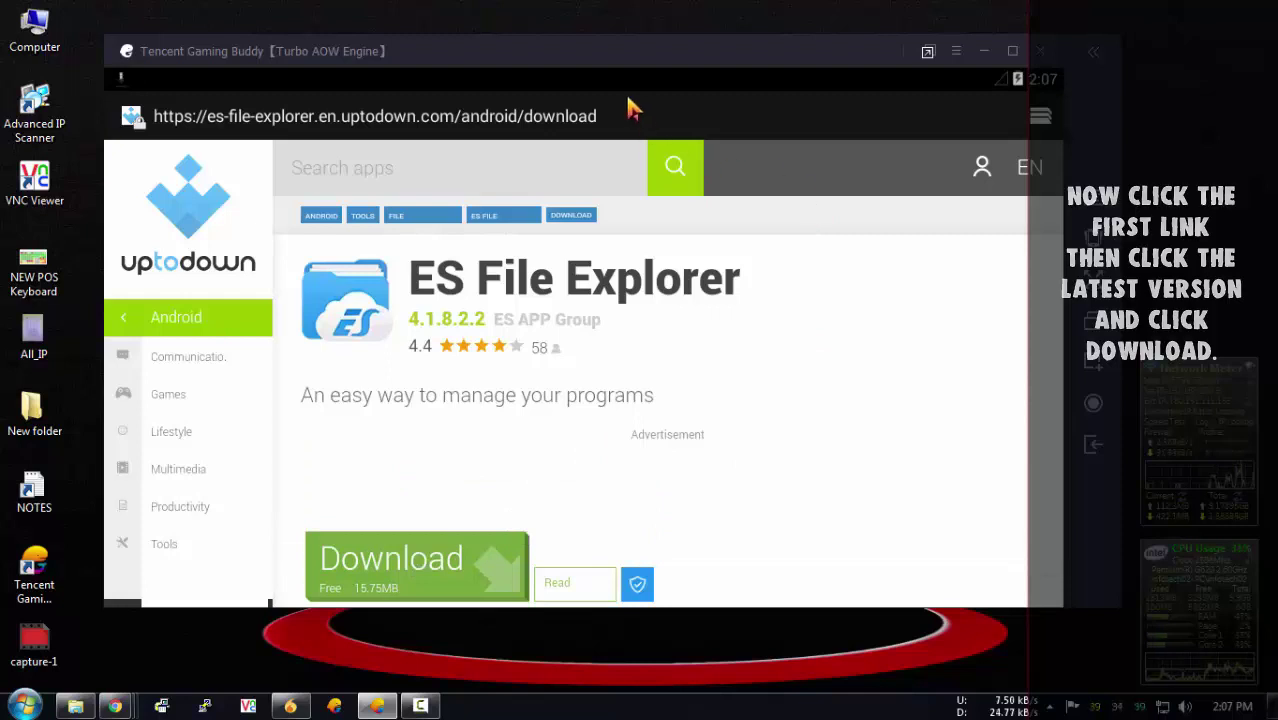
pyautogui.moveTo(620, 92); pyautogui.dragTo(639, 408)
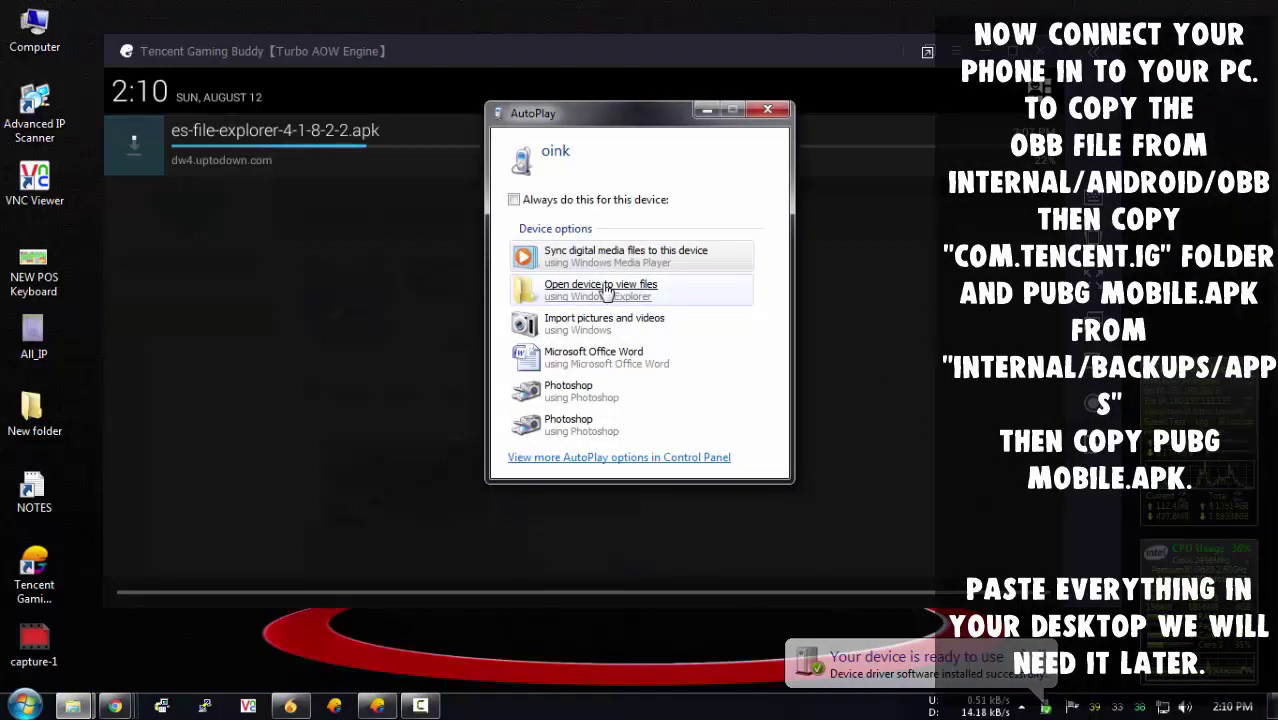
# Open the connected phone to view its files and browse its internal storage to the Android\obb folder
pyautogui.click(600, 290)
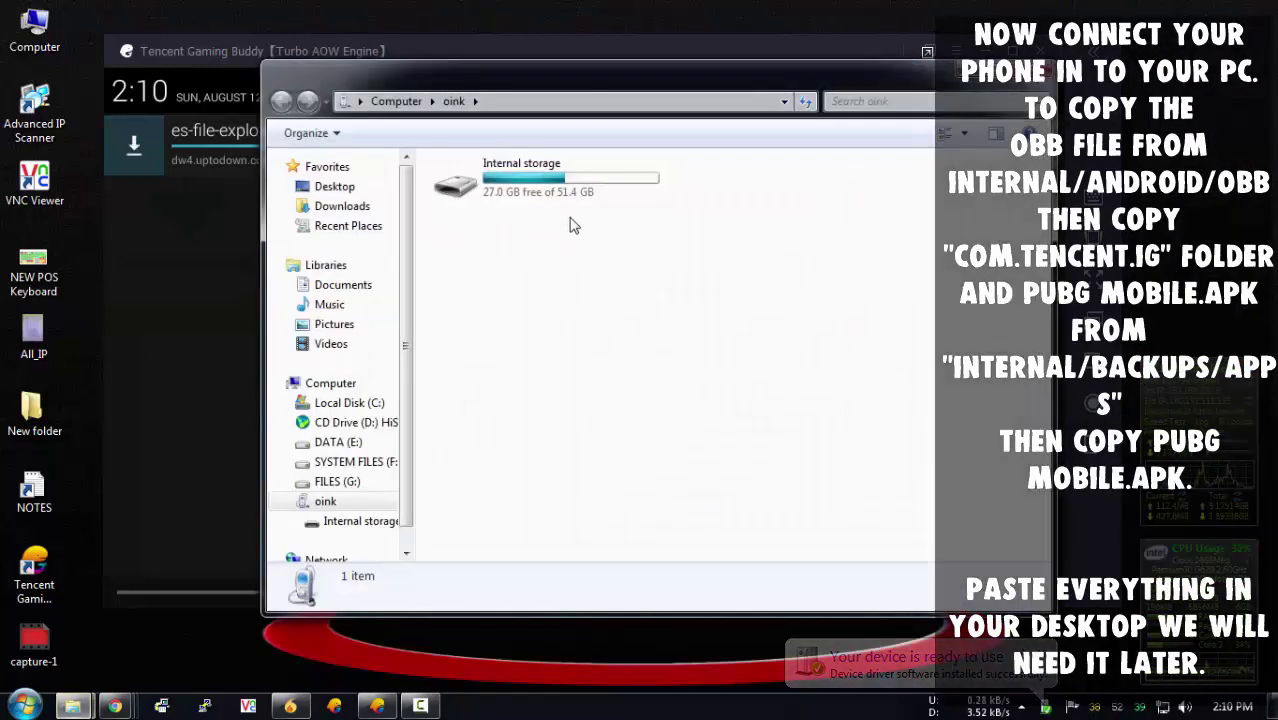
pyautogui.doubleClick(550, 185)
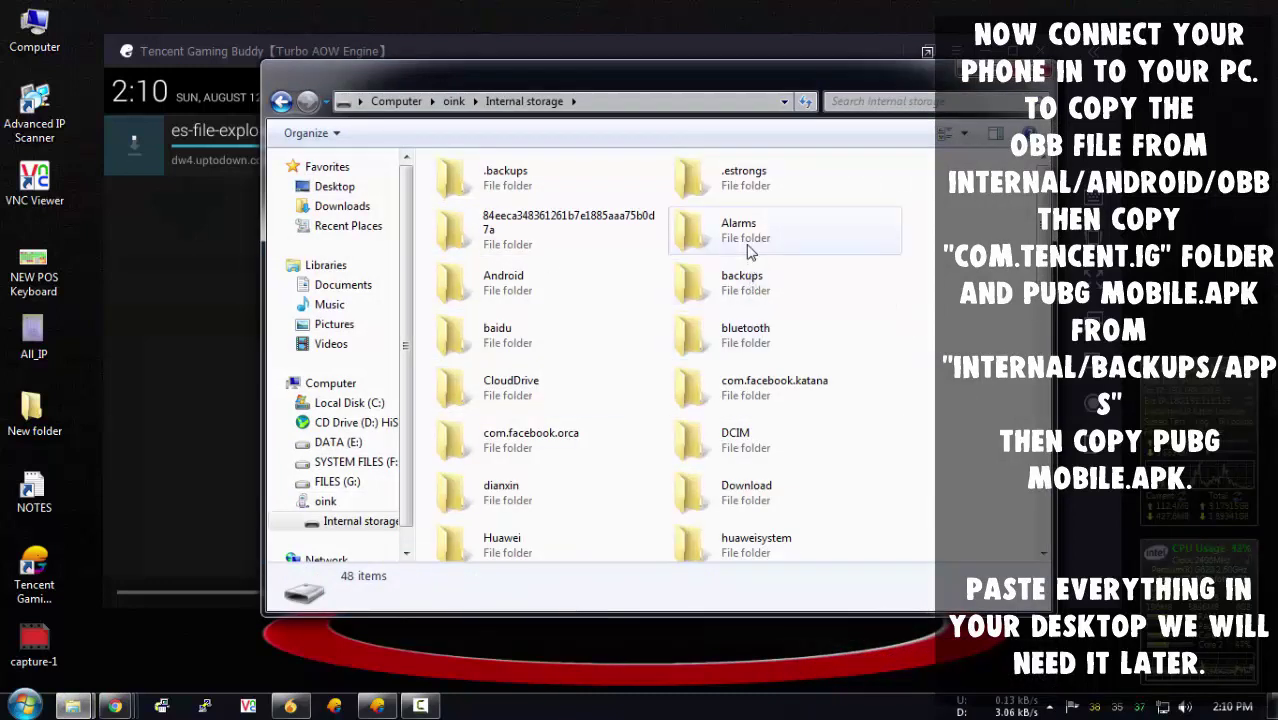
pyautogui.click(745, 283)
pyautogui.click(524, 290)
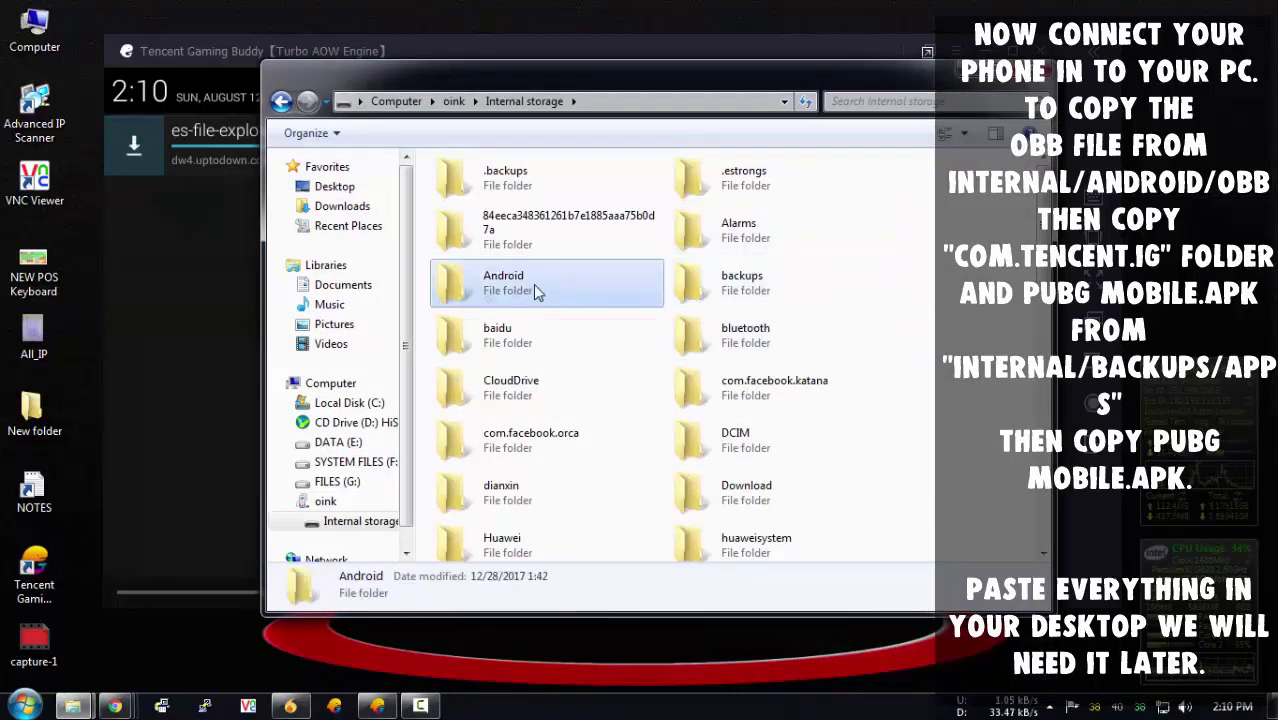
pyautogui.doubleClick(536, 289)
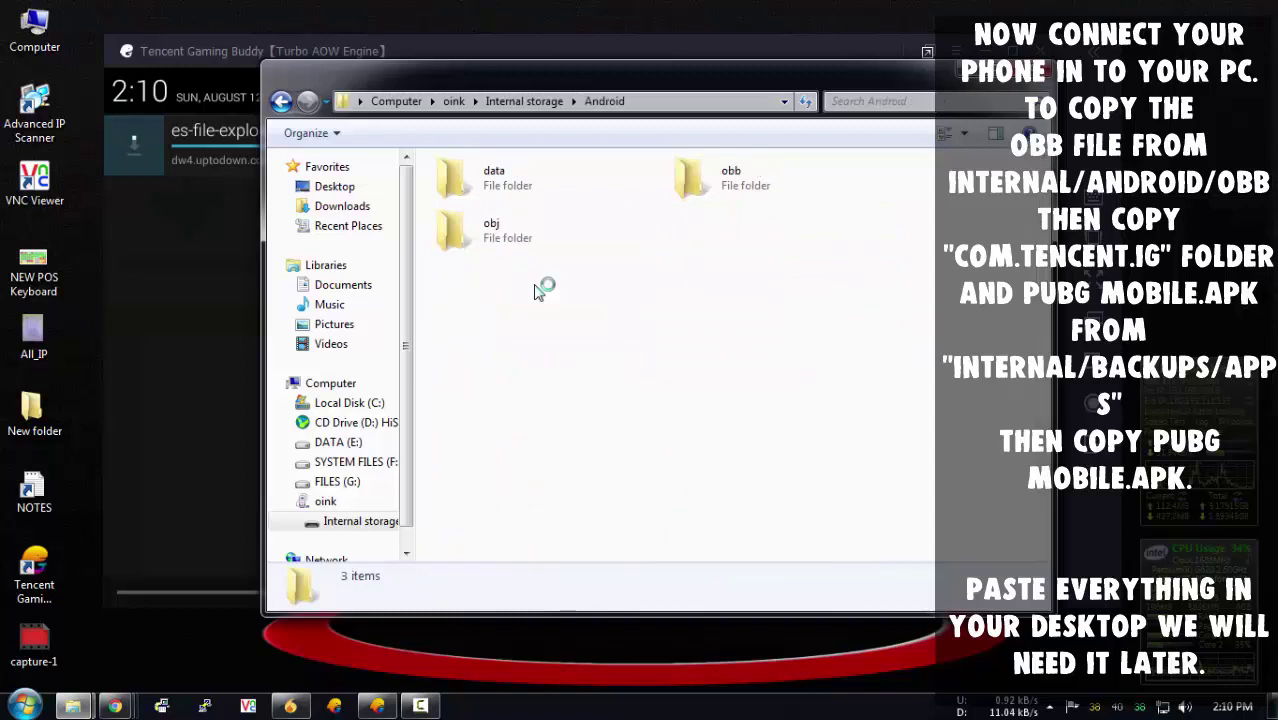
pyautogui.click(746, 179)
pyautogui.doubleClick(746, 179)
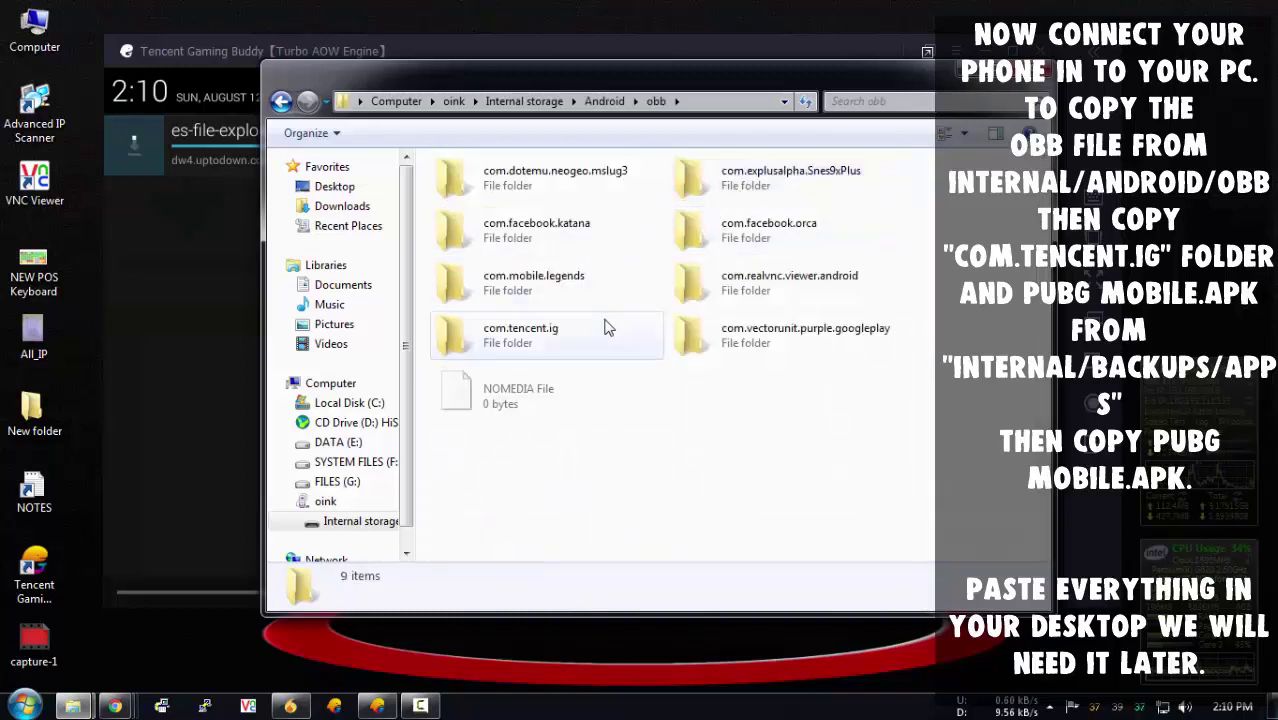
# Copy the com.tencent.ig folder from the phone's obb folder into New folder on the desktop
pyautogui.click(551, 335)
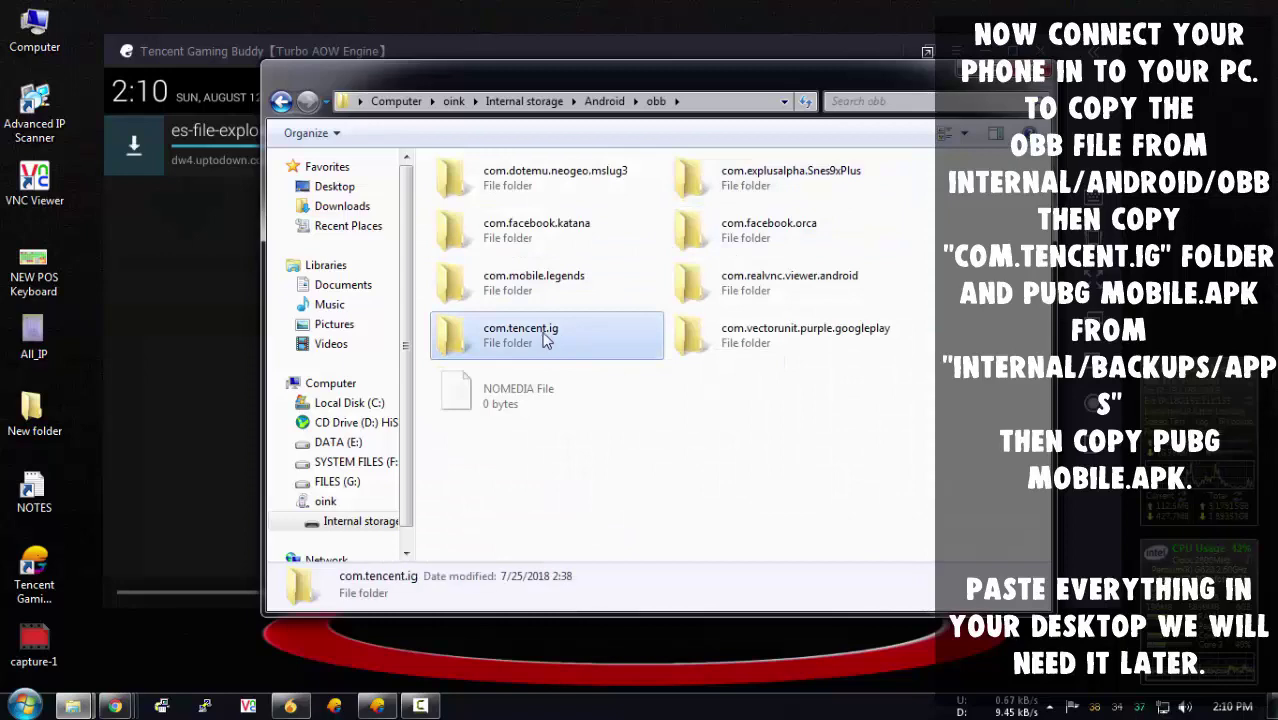
pyautogui.rightClick(545, 335)
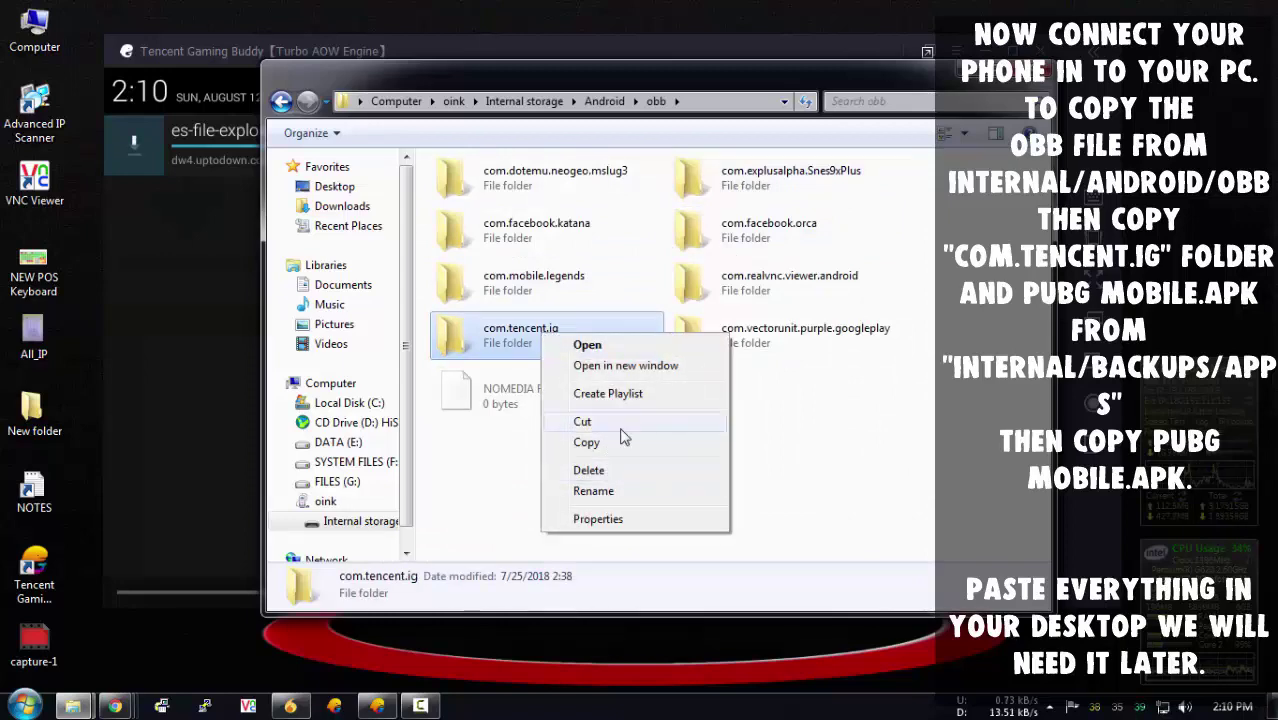
pyautogui.click(587, 442)
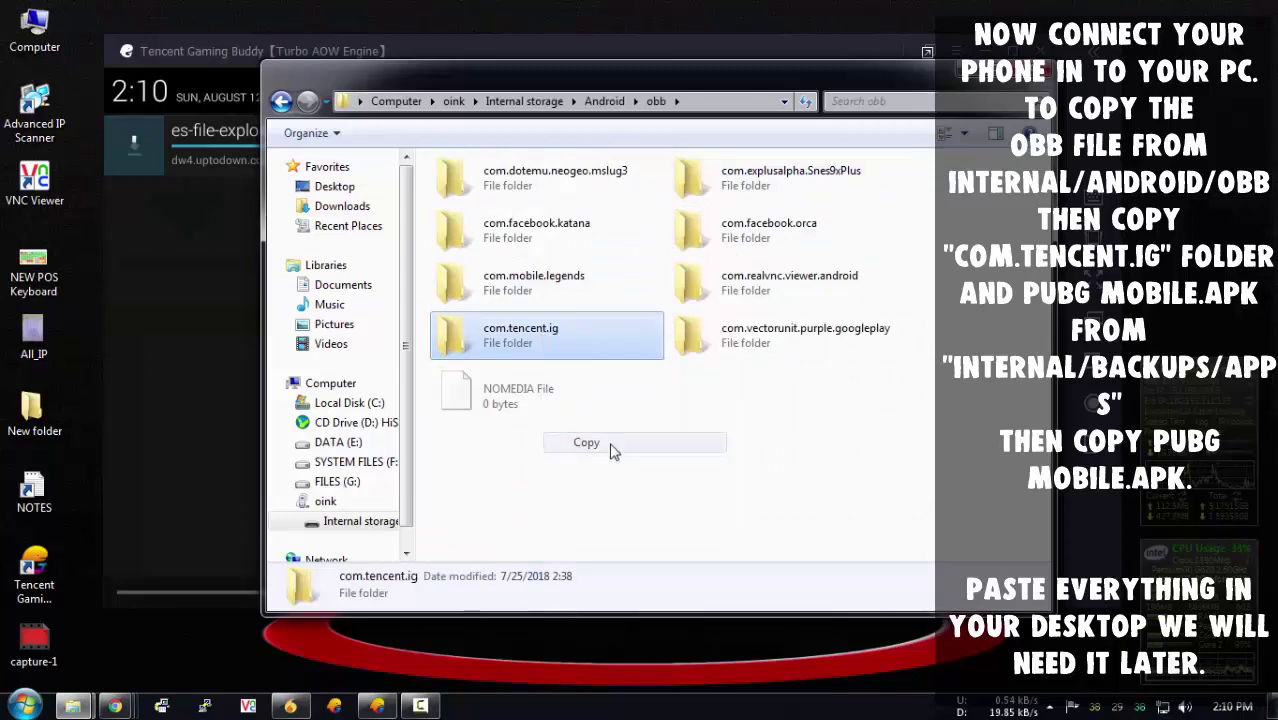
pyautogui.click(22, 430)
pyautogui.doubleClick(22, 430)
pyautogui.rightClick(545, 330)
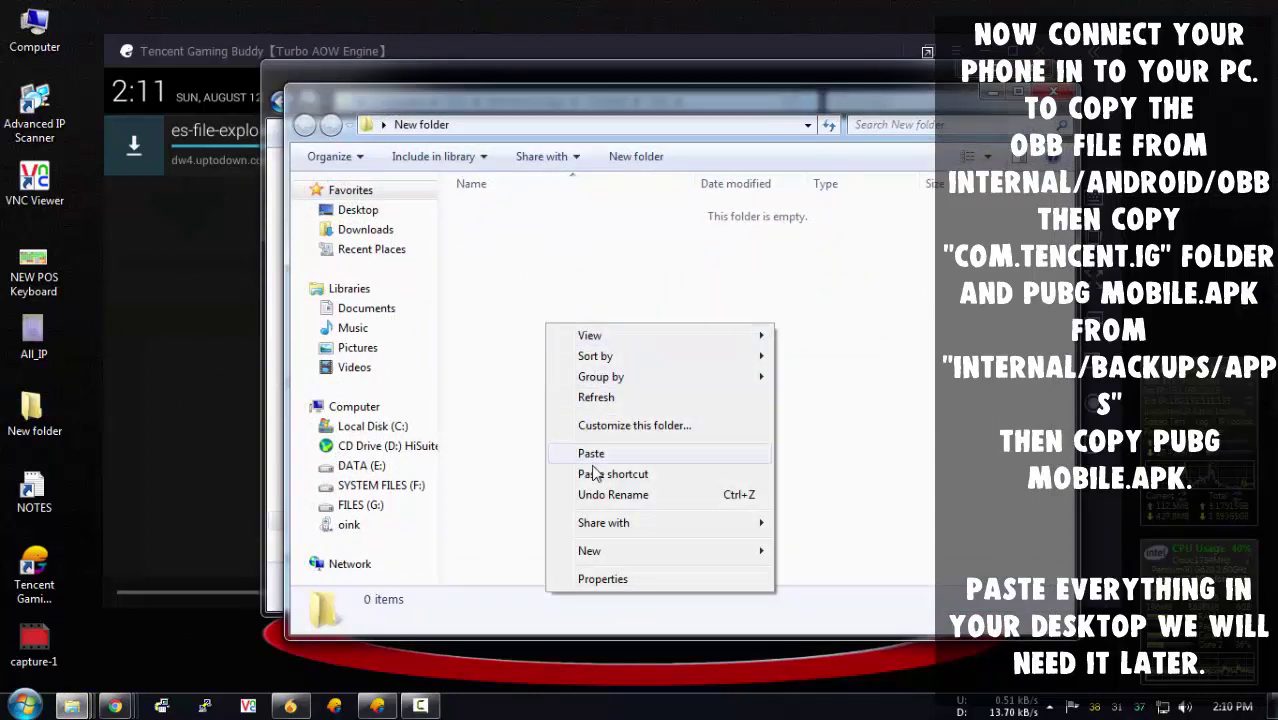
pyautogui.click(592, 453)
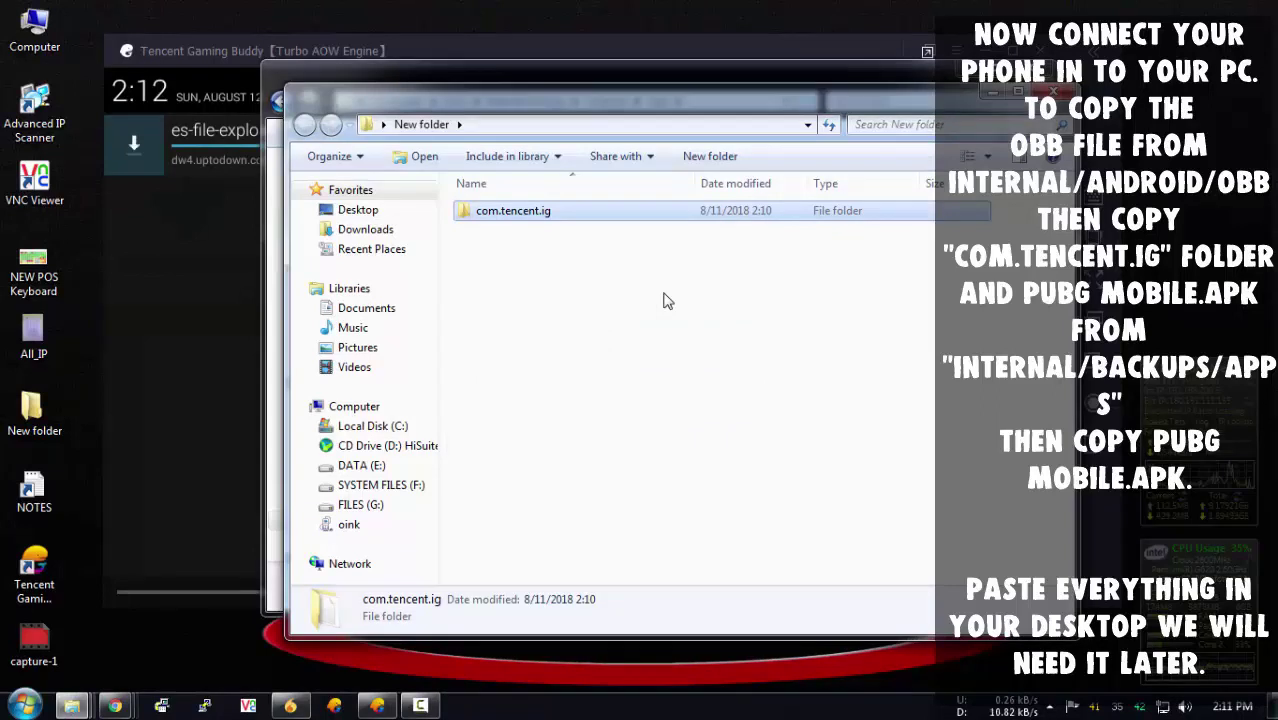
pyautogui.click(627, 308)
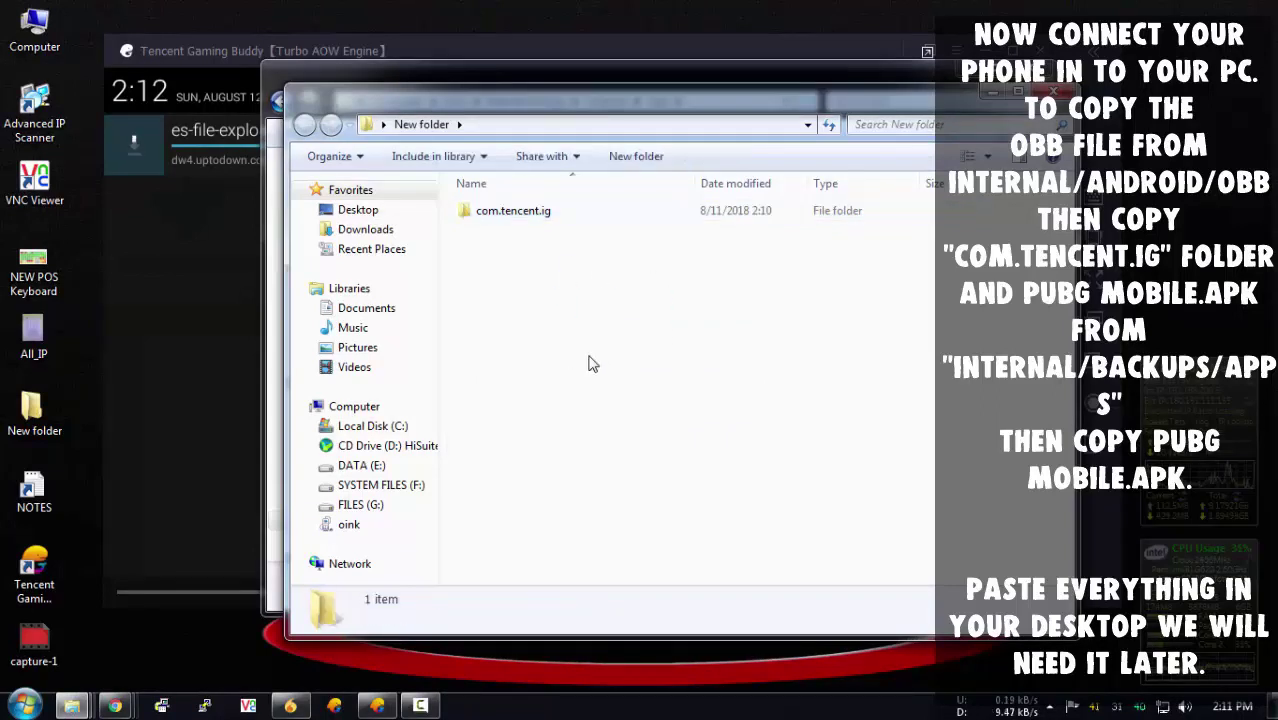
# Return to the phone's internal storage and browse to the backups\apps folder
pyautogui.click(882, 79)
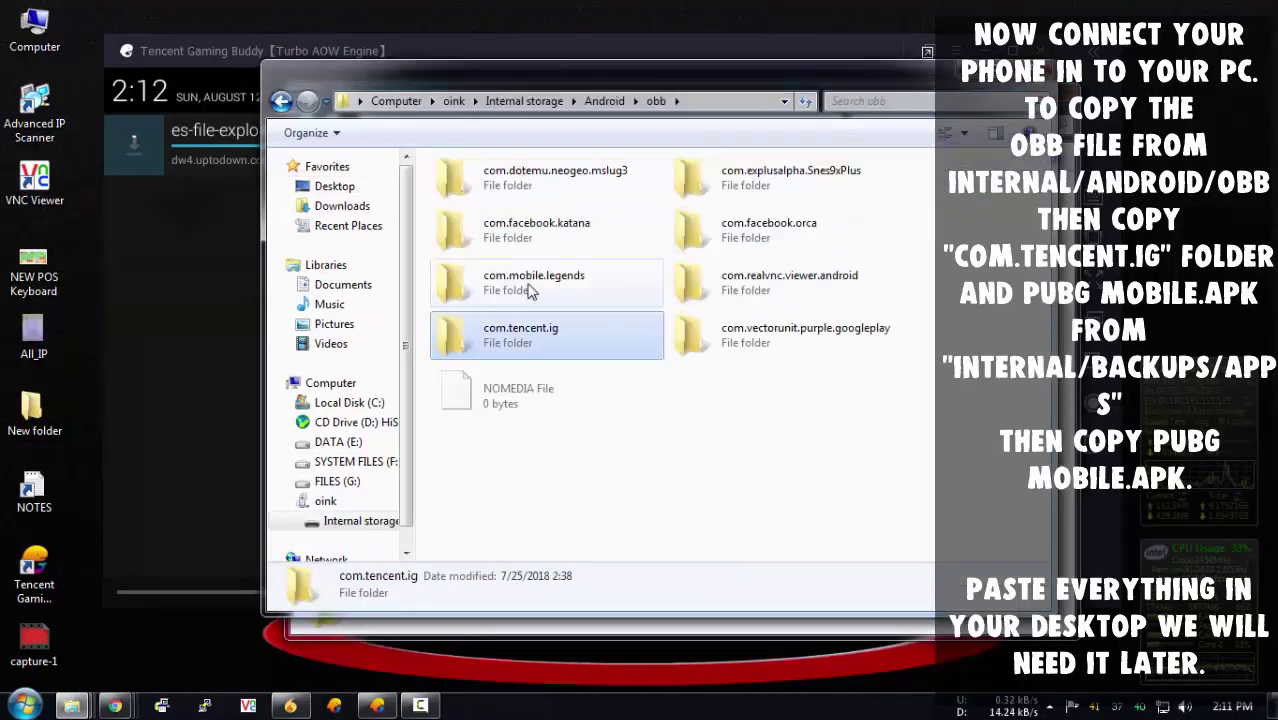
pyautogui.press('BackSpace')
pyautogui.press('BackSpace')
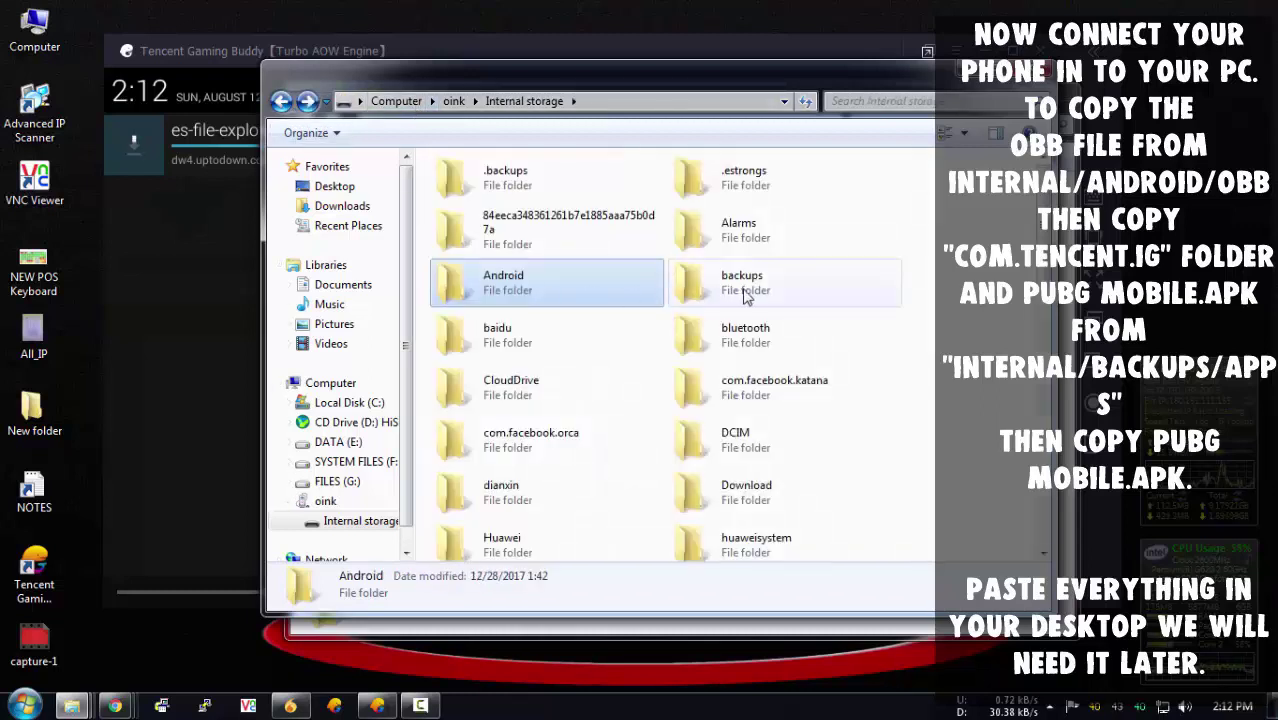
pyautogui.click(743, 296)
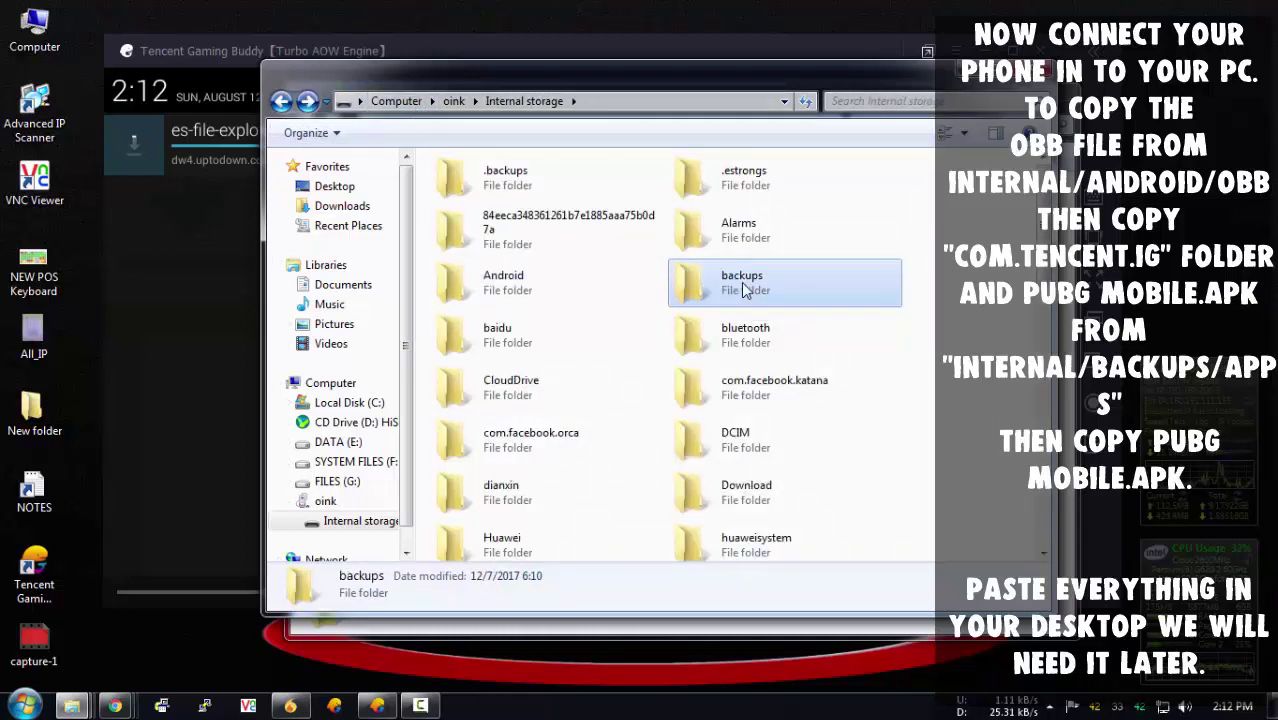
pyautogui.doubleClick(743, 288)
pyautogui.doubleClick(733, 186)
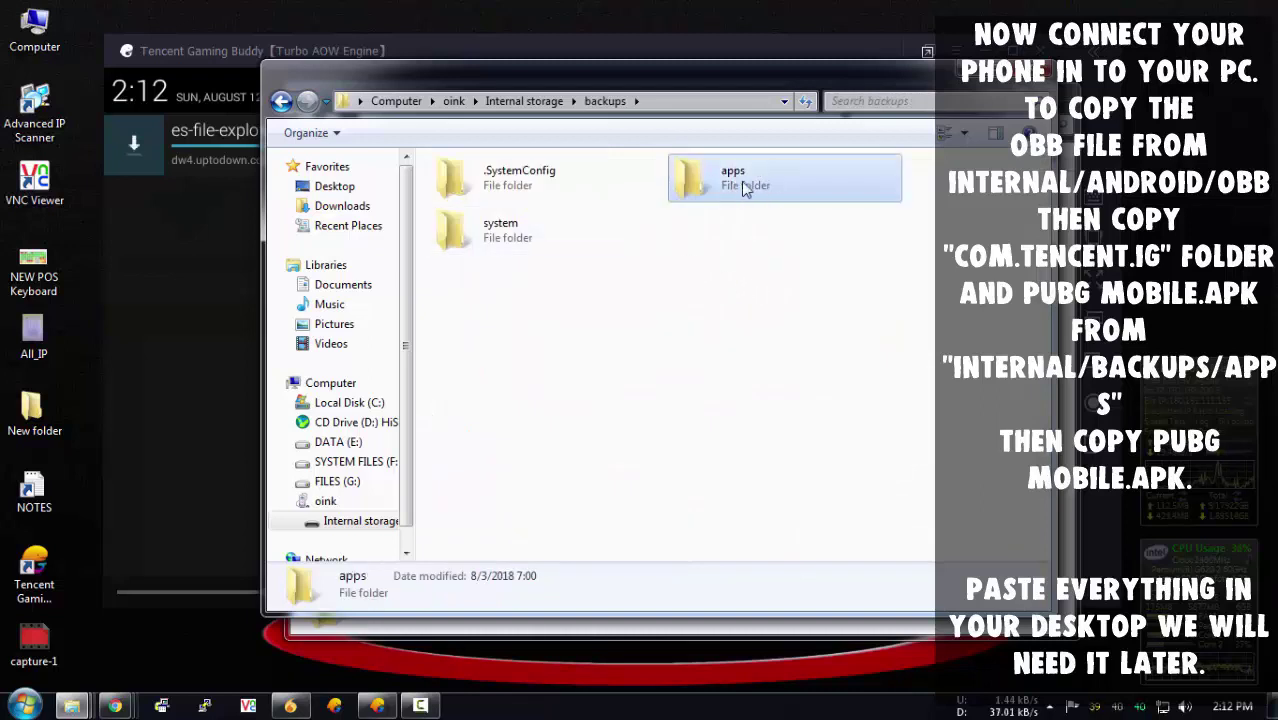
# Copy the PUBG MOBILE_0.7.0 APK file from the phone's apps folder into New folder on the desktop
pyautogui.click(517, 190)
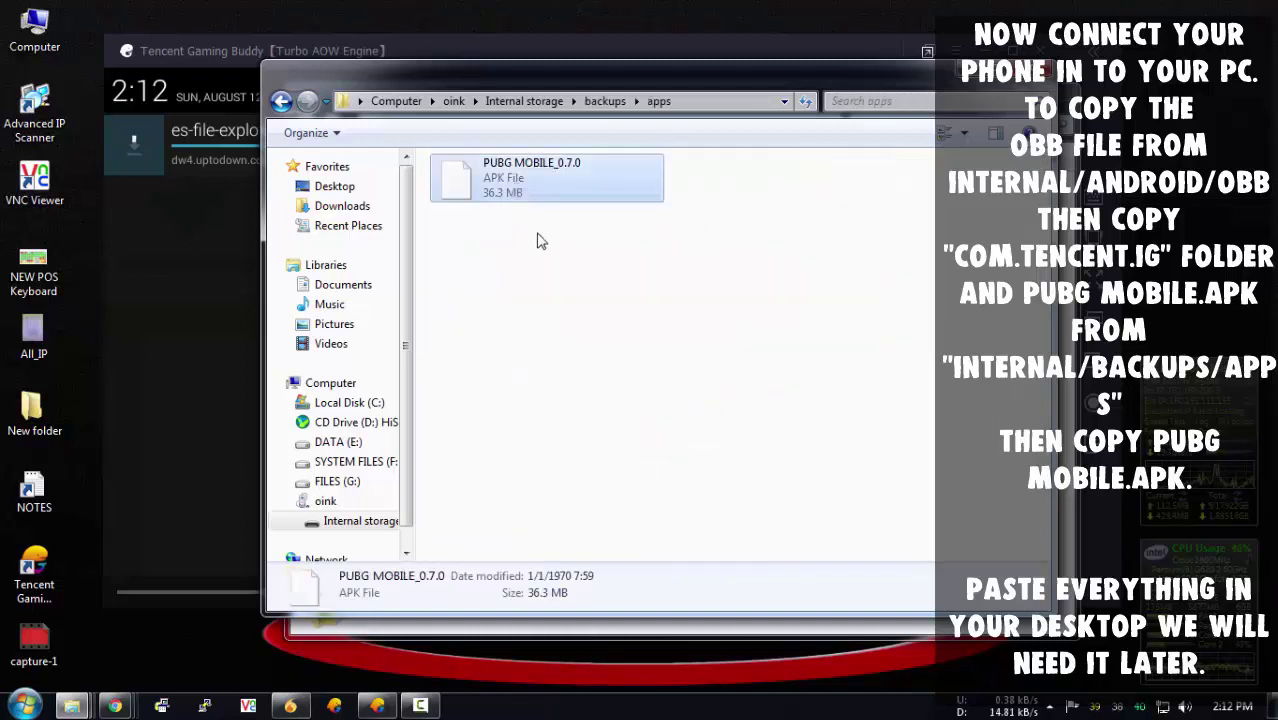
pyautogui.rightClick(536, 192)
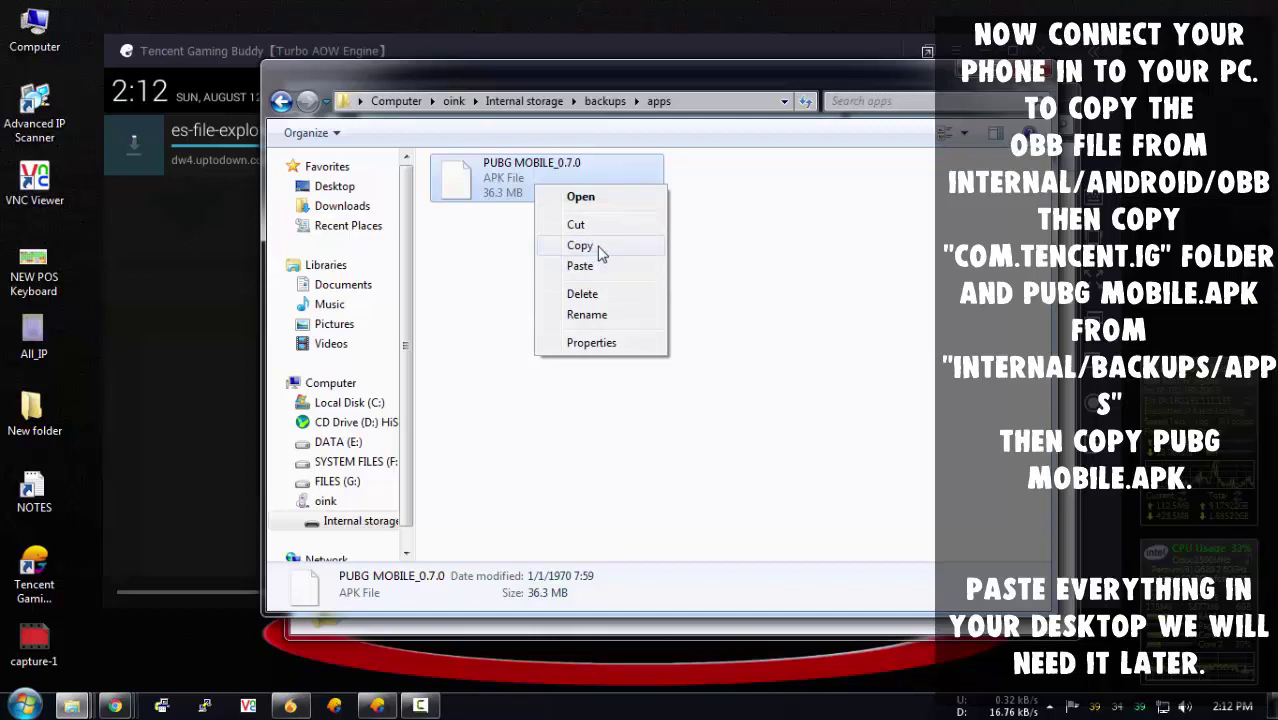
pyautogui.click(600, 248)
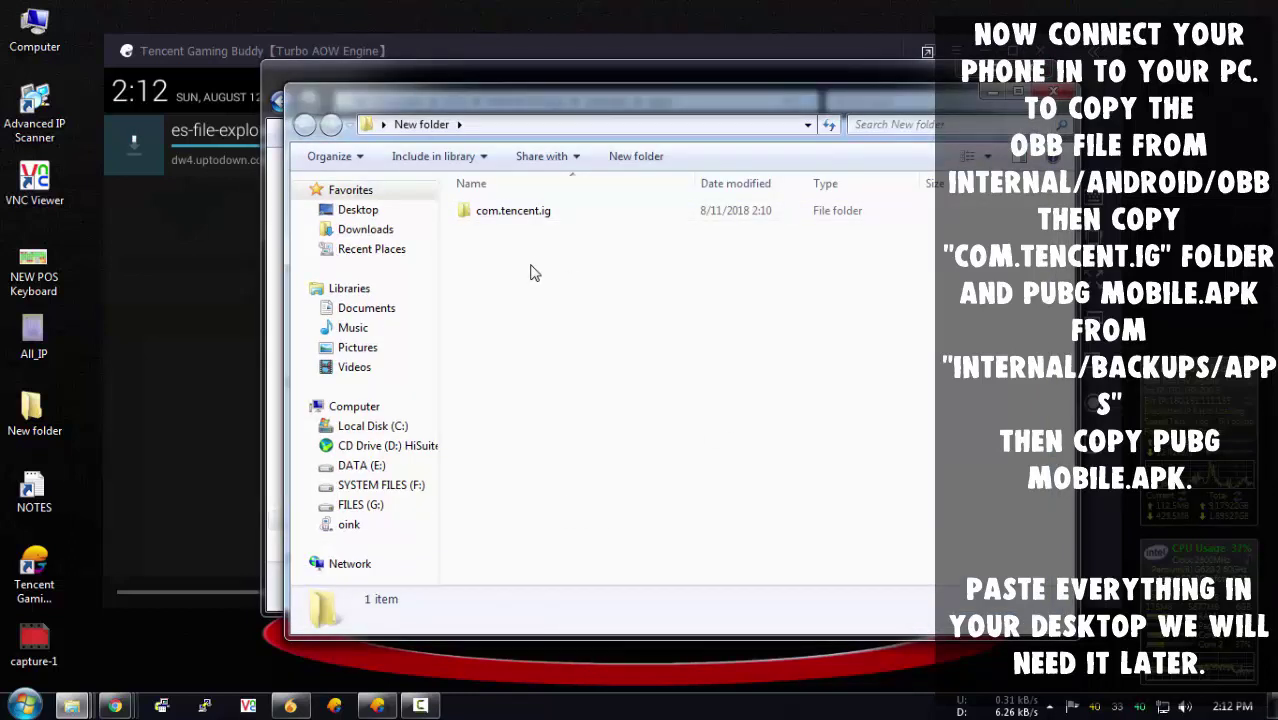
pyautogui.rightClick(531, 272)
pyautogui.click(585, 398)
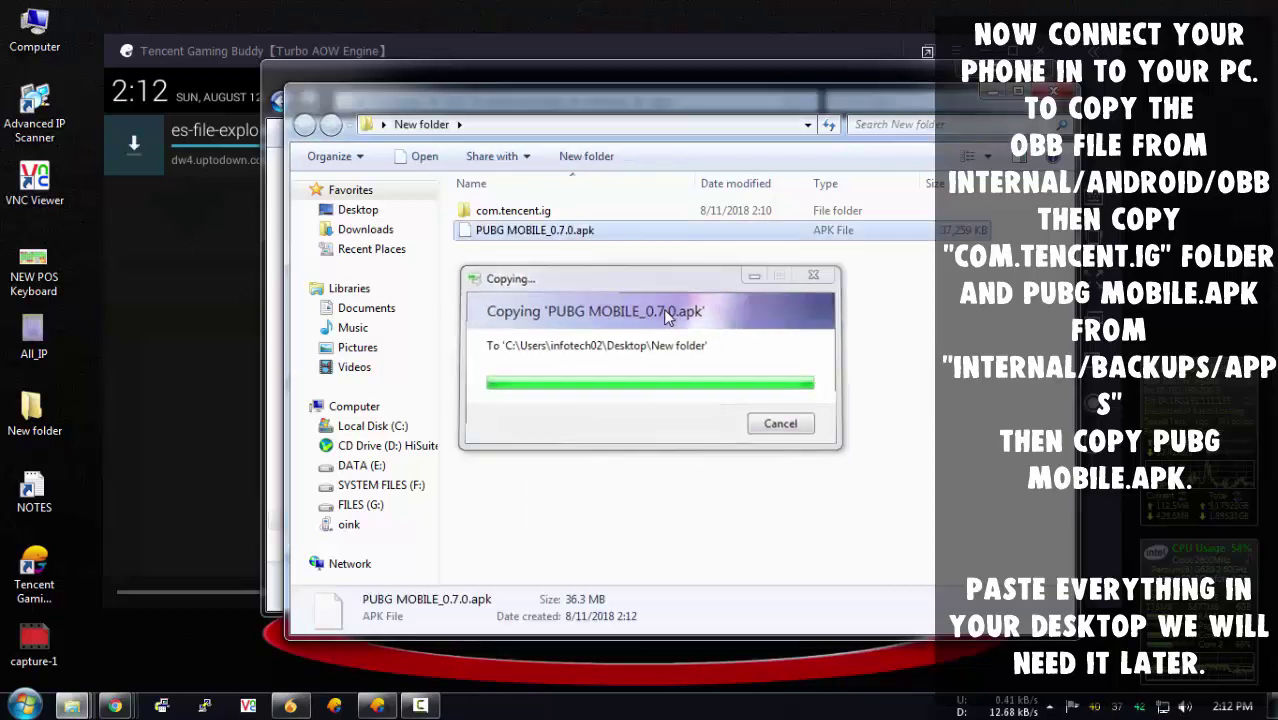
pyautogui.moveTo(694, 316); pyautogui.dragTo(494, 194)
pyautogui.click(562, 254)
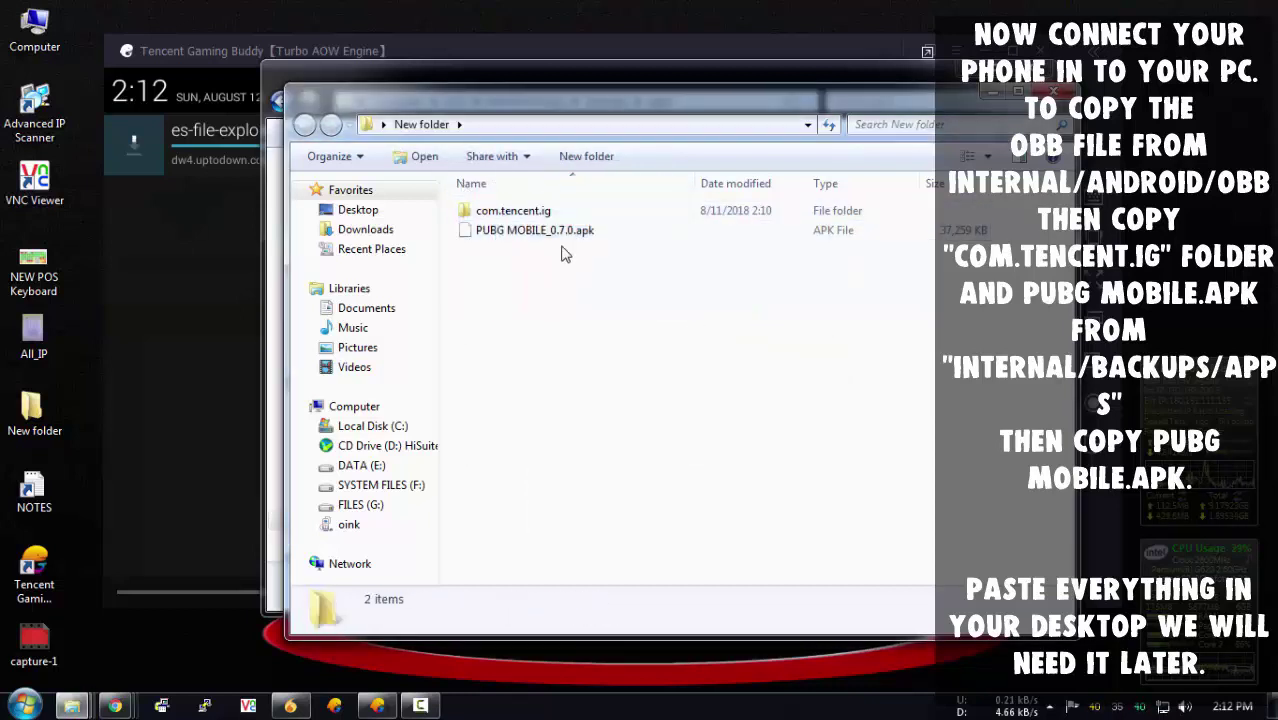
# Check the size of the copied com.tencent.ig folder in its properties and close them
pyautogui.click(558, 213)
pyautogui.rightClick(556, 205)
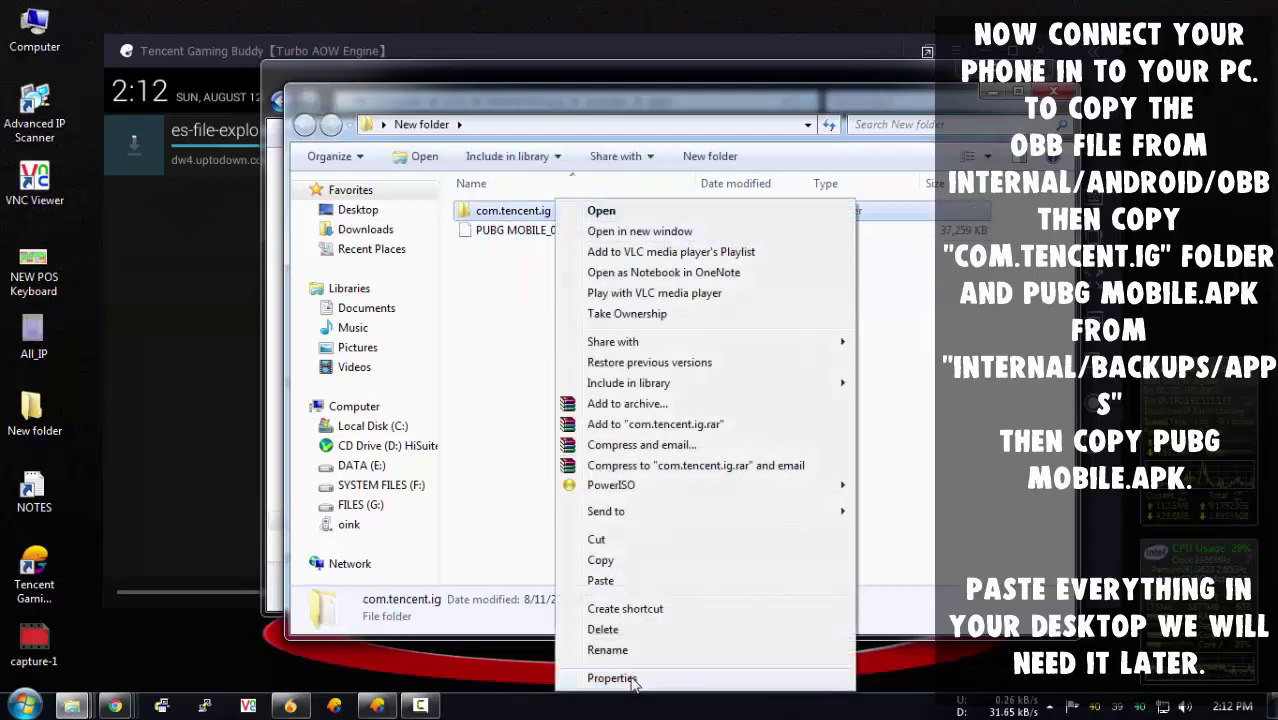
pyautogui.click(612, 678)
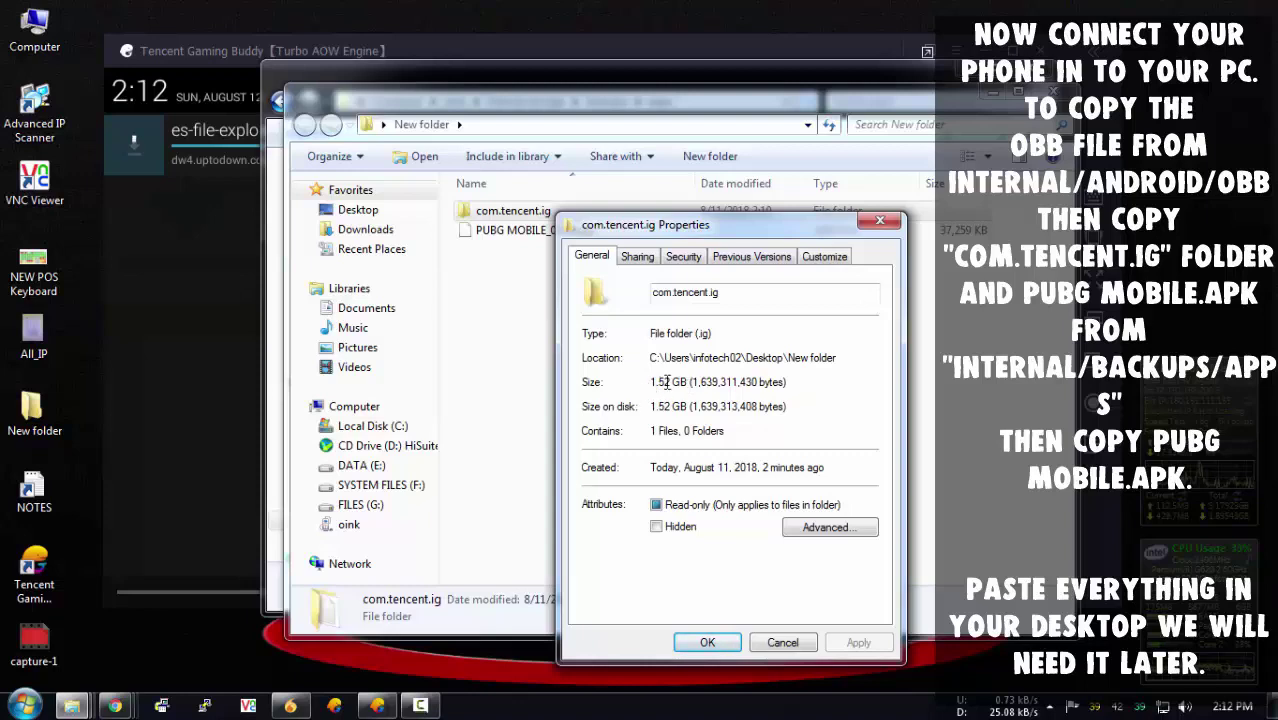
pyautogui.click(880, 221)
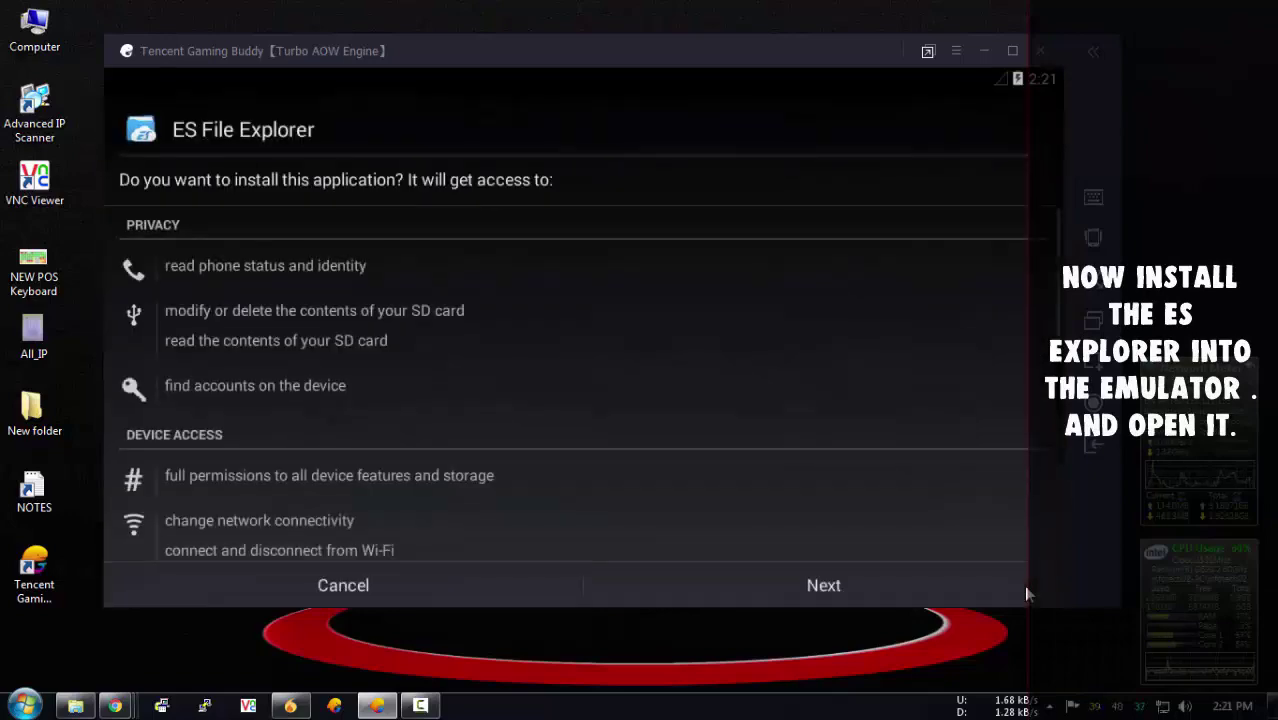
# Install ES File Explorer in the emulator and open its home screen, dismissing the What's New notice
pyautogui.click(1026, 594)
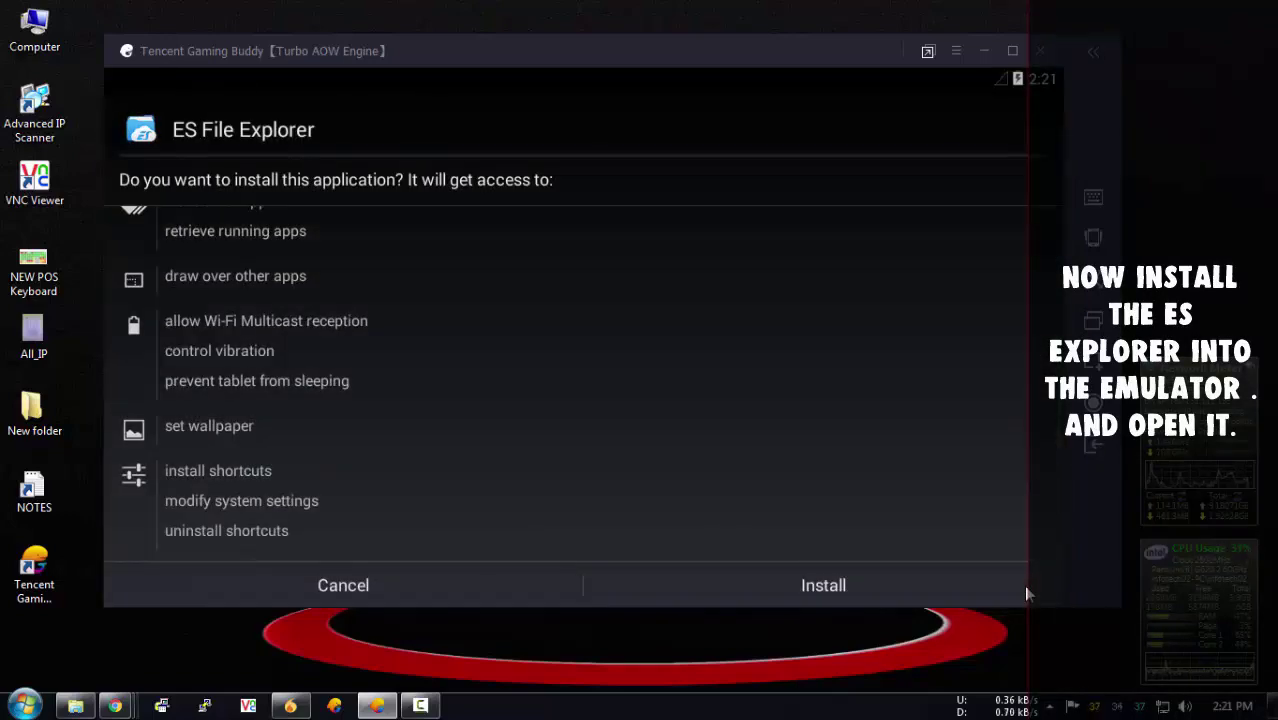
pyautogui.click(1026, 594)
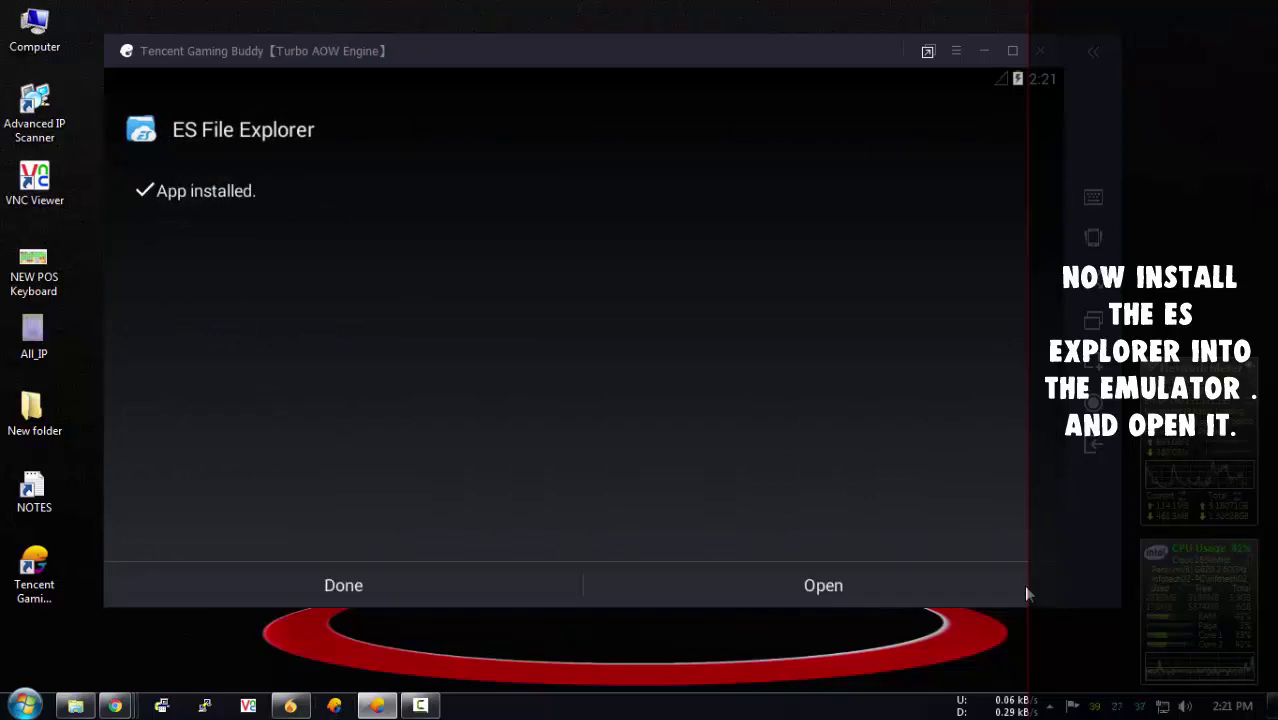
pyautogui.press('Return')
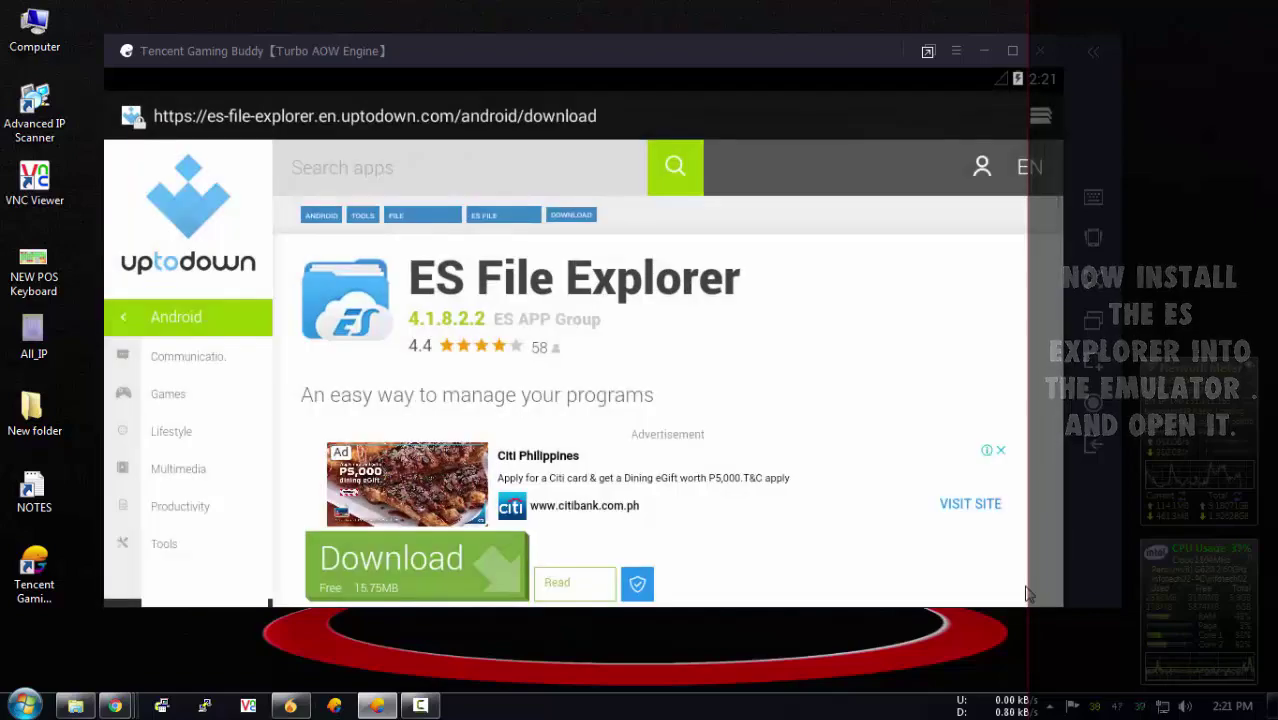
pyautogui.press('Escape')
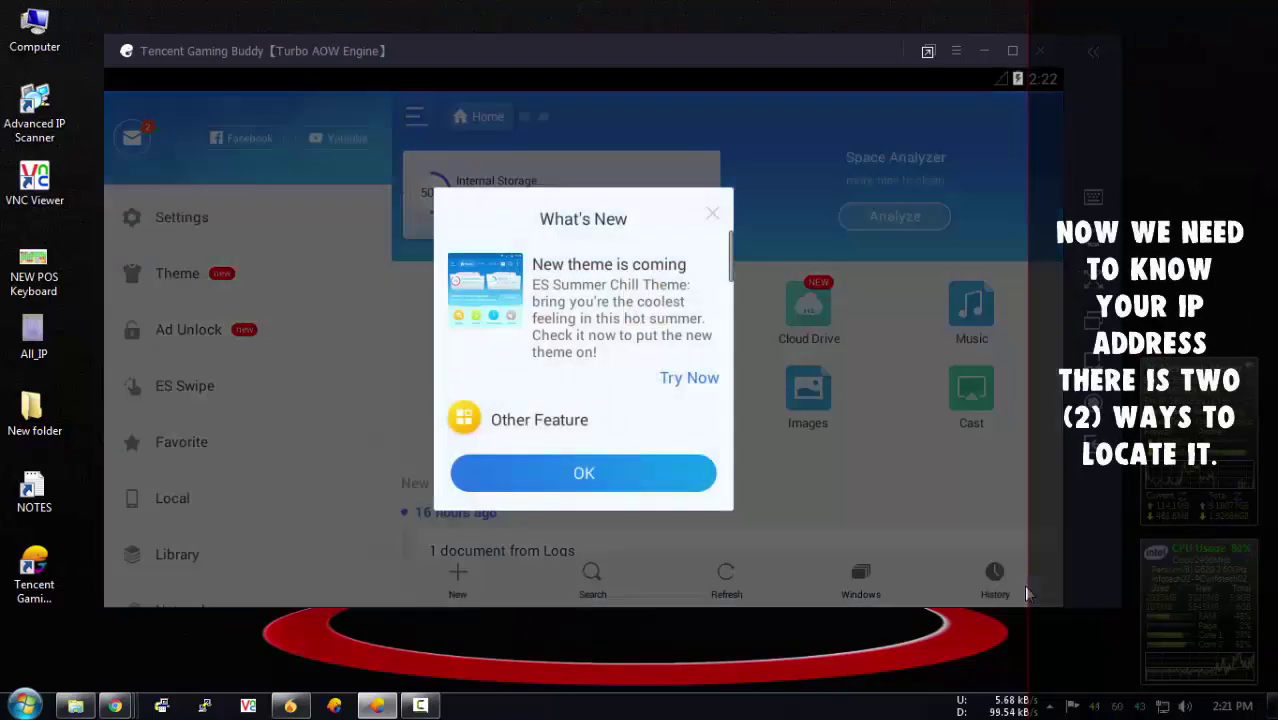
pyautogui.click(1026, 594)
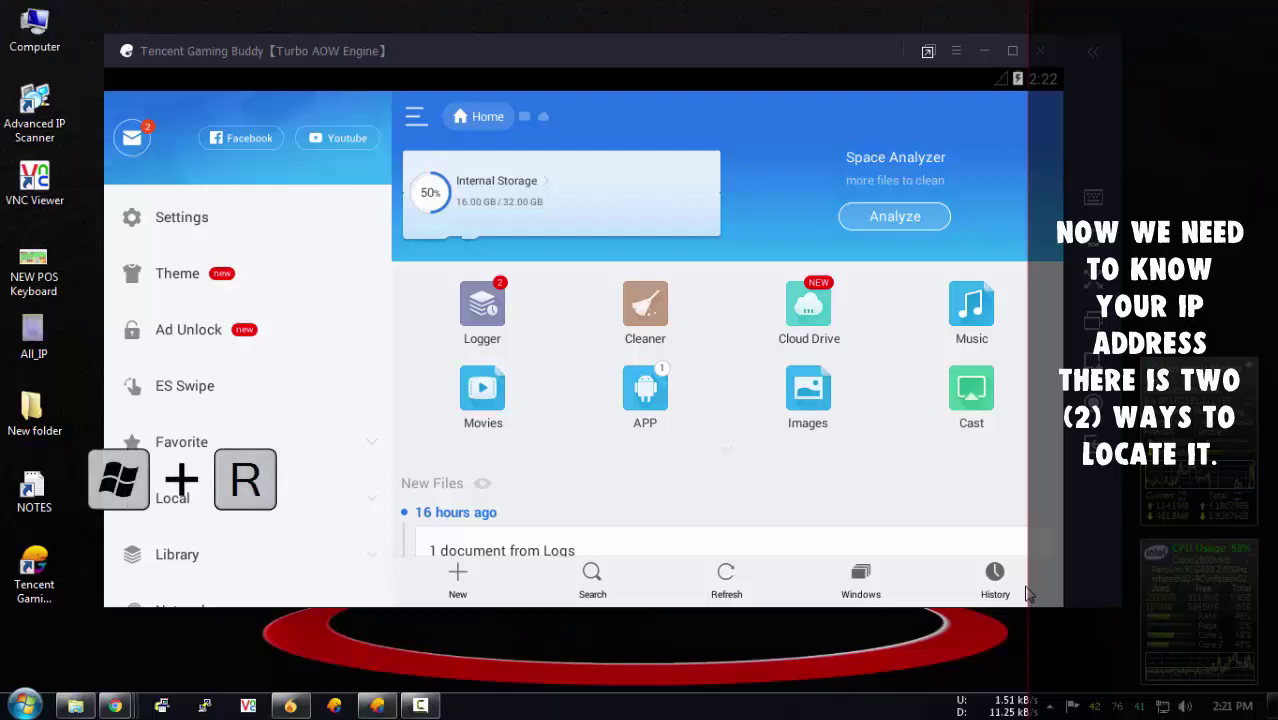
# Open a Windows Command Prompt with cmd and run ipconfig /all to list the PC's network details
pyautogui.press('super+r')
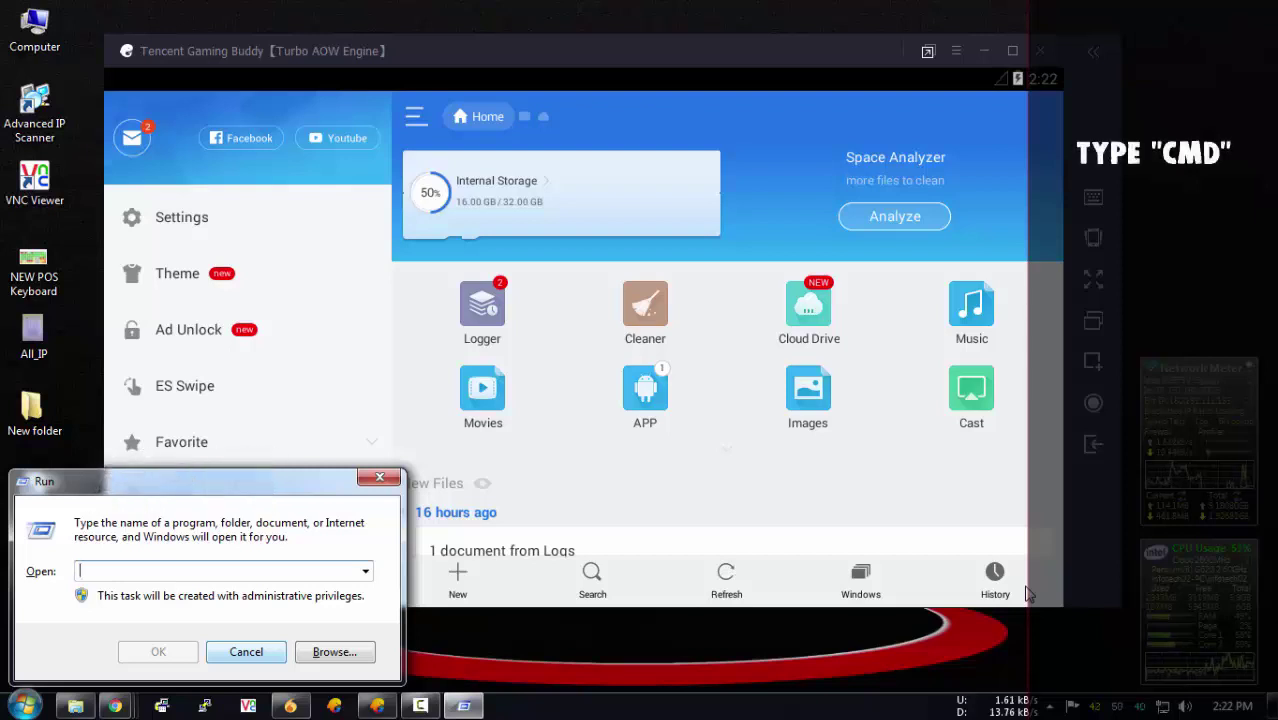
pyautogui.write('cm')
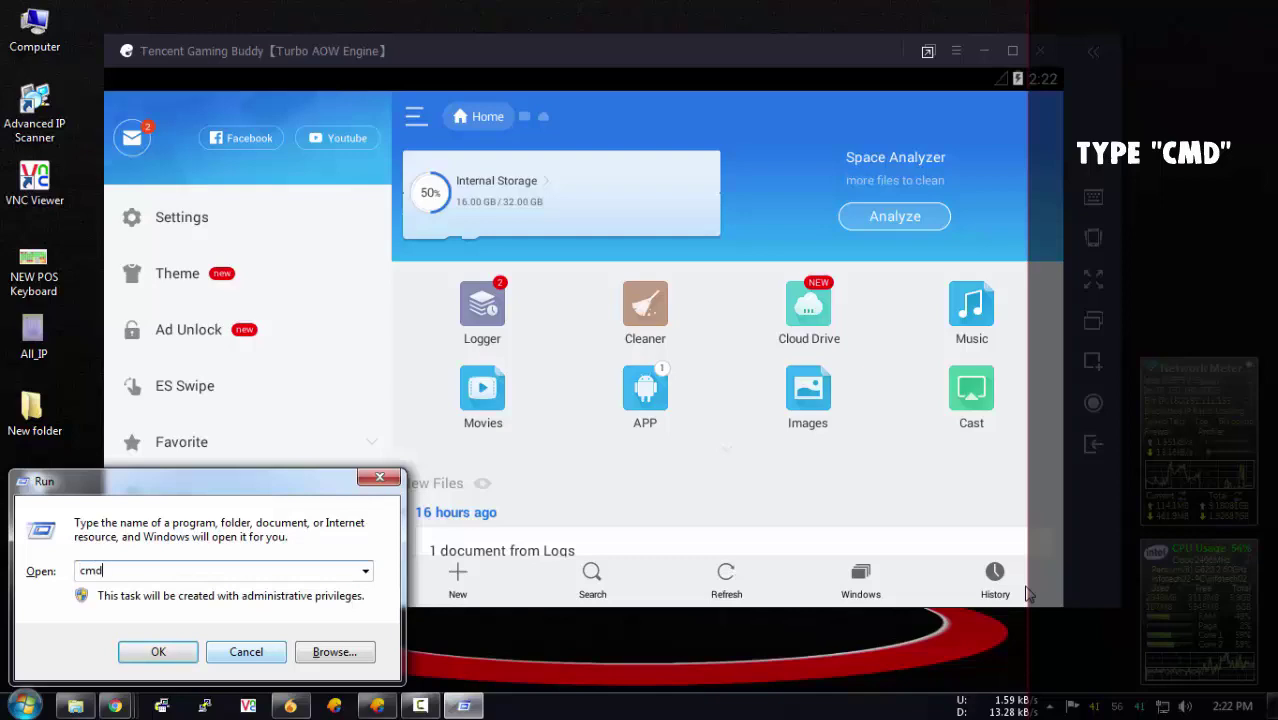
pyautogui.write('d')
pyautogui.press('Return')
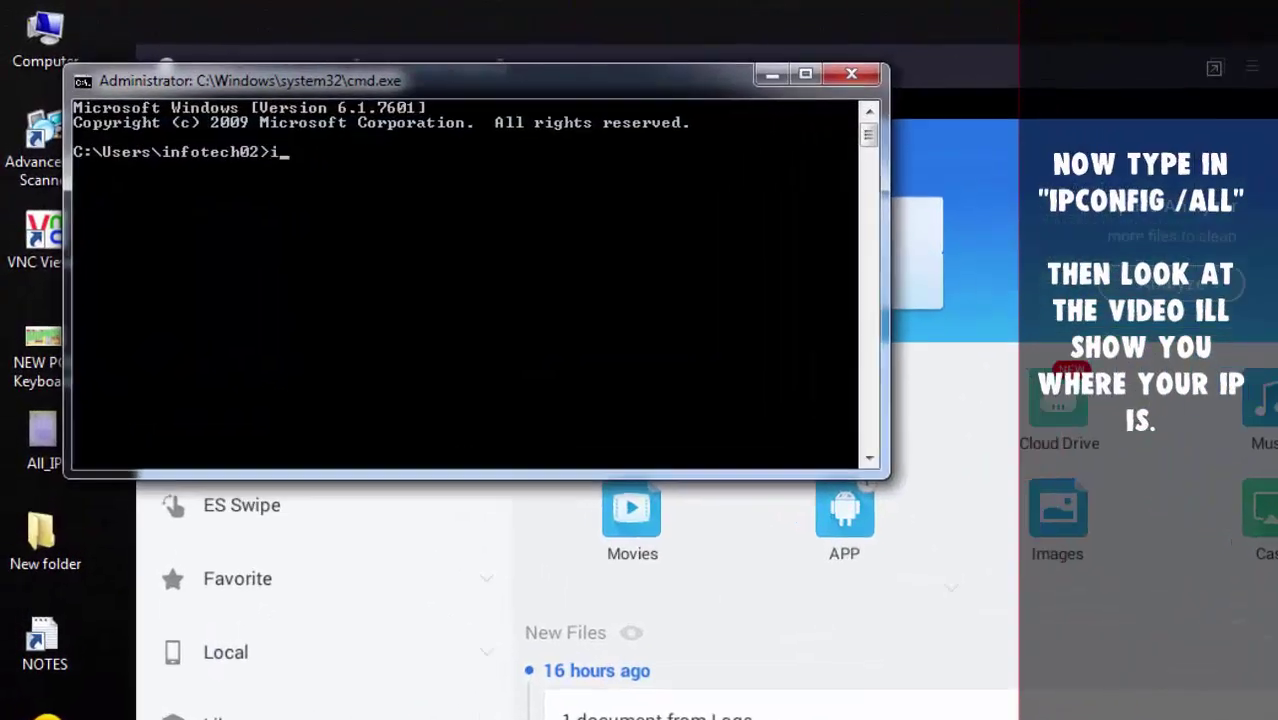
pyautogui.write('ipconfig /all')
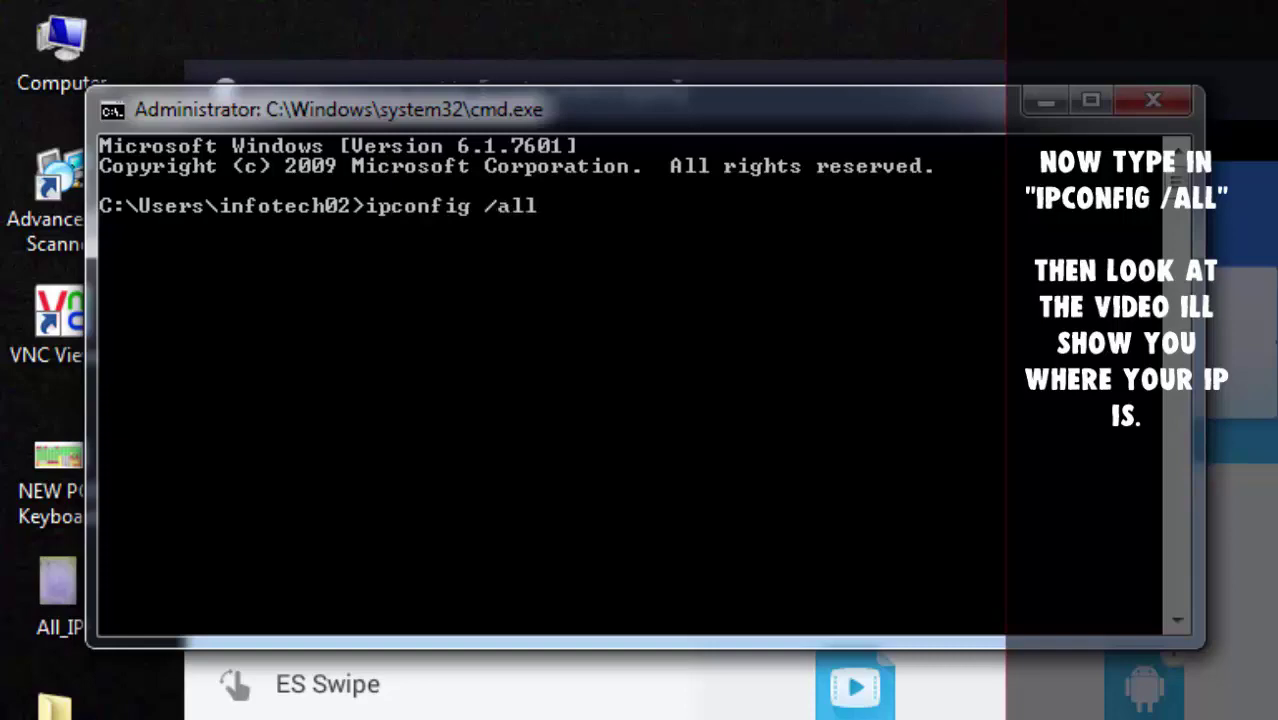
pyautogui.press('Return')
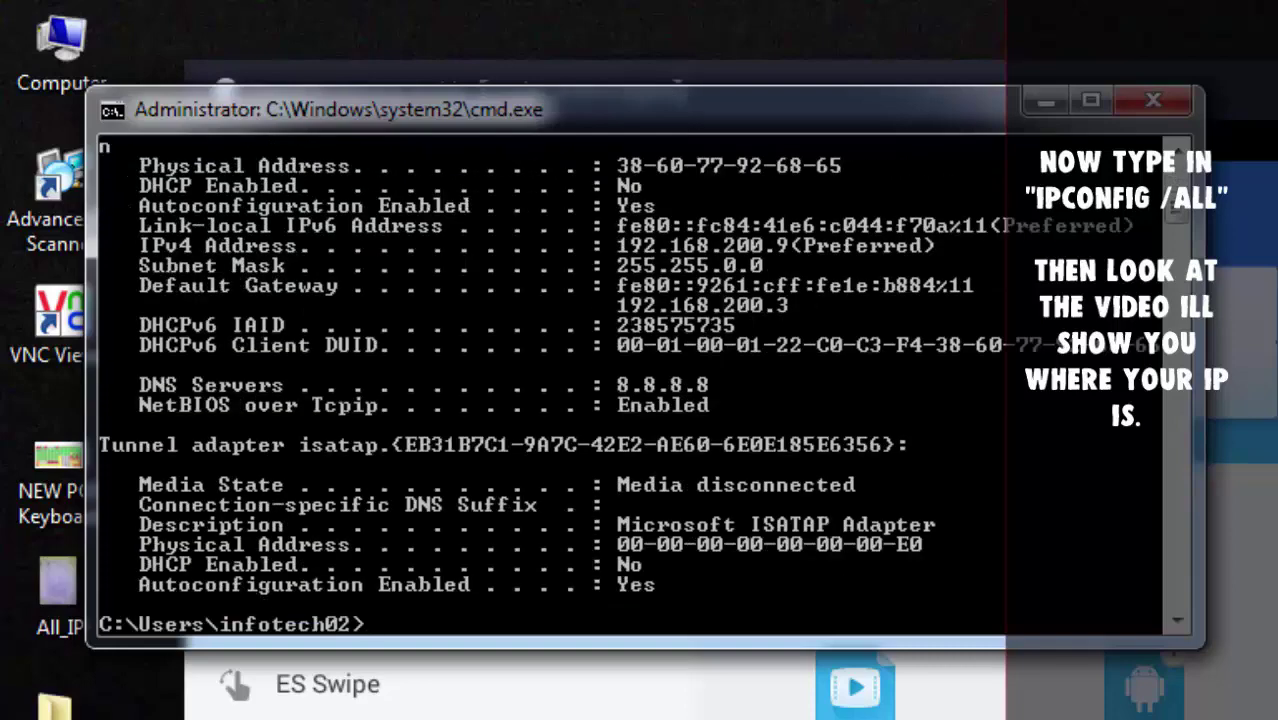
# Locate the Local Area Connection section in the ipconfig output and highlight its IPv4 address
pyautogui.scroll(3, 643, 387)
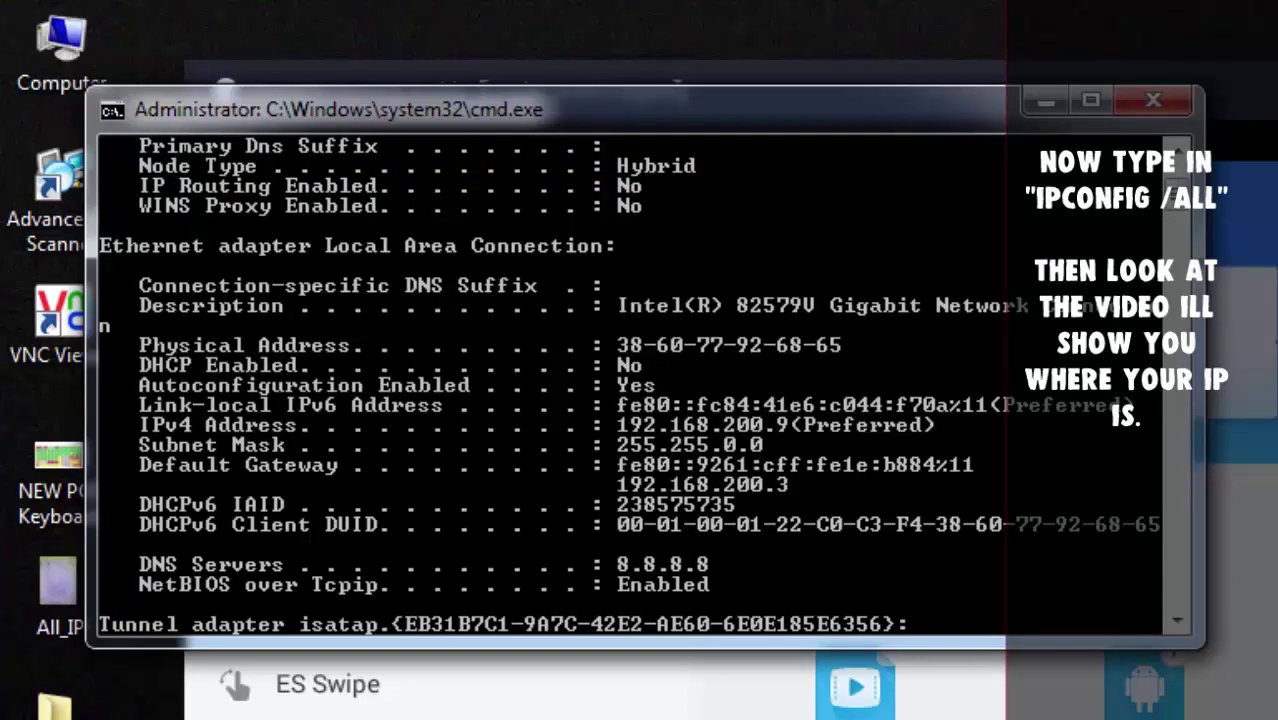
pyautogui.rightClick(324, 244)
pyautogui.click(350, 258)
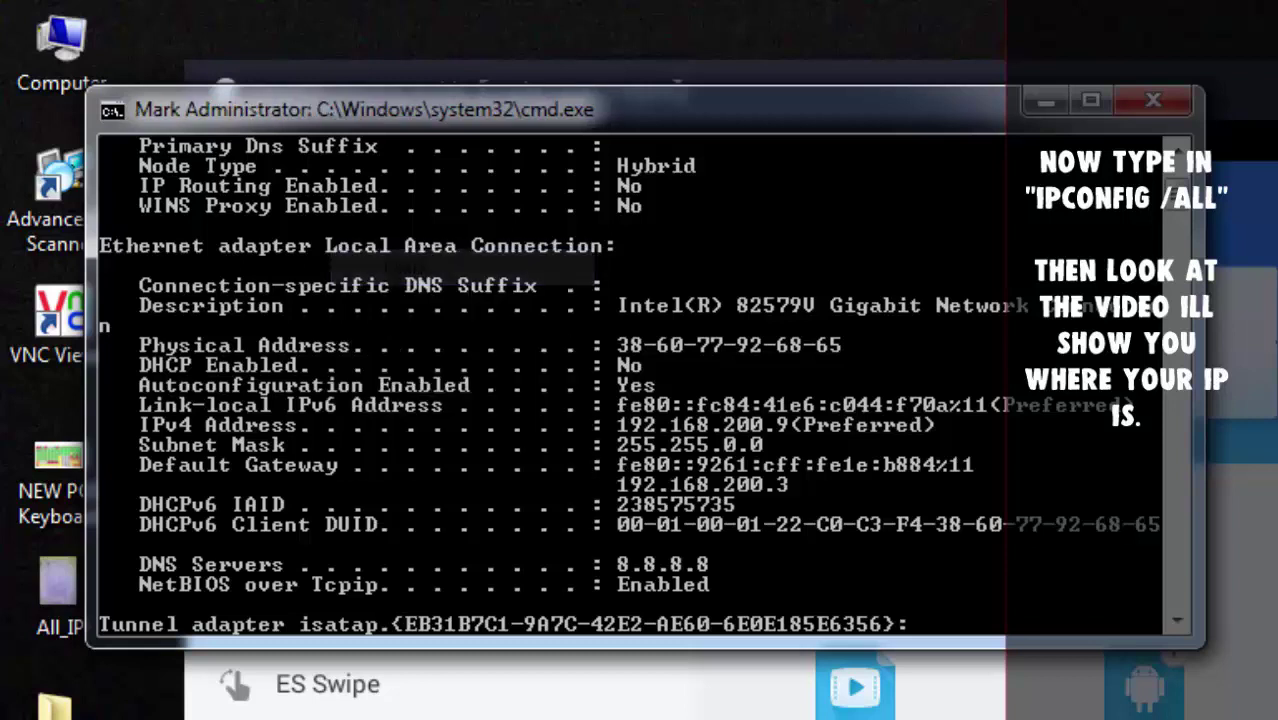
pyautogui.moveTo(316, 238); pyautogui.dragTo(617, 270)
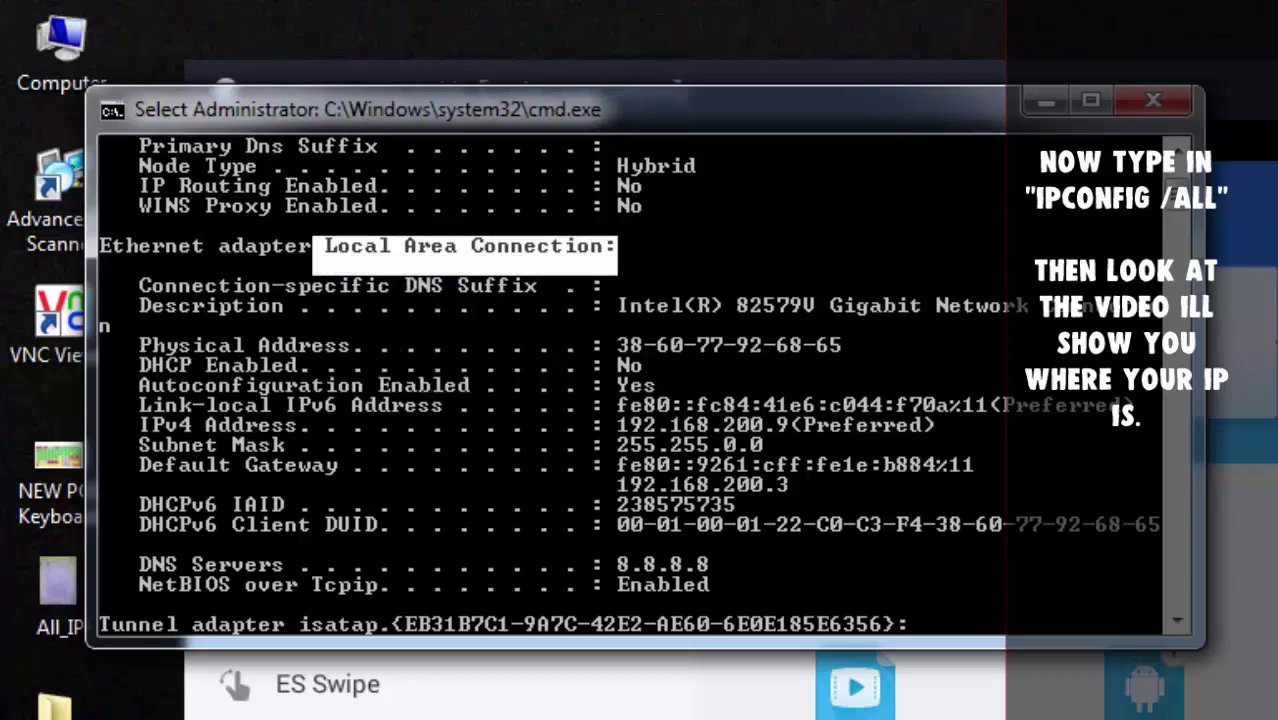
pyautogui.moveTo(140, 424); pyautogui.dragTo(802, 424)
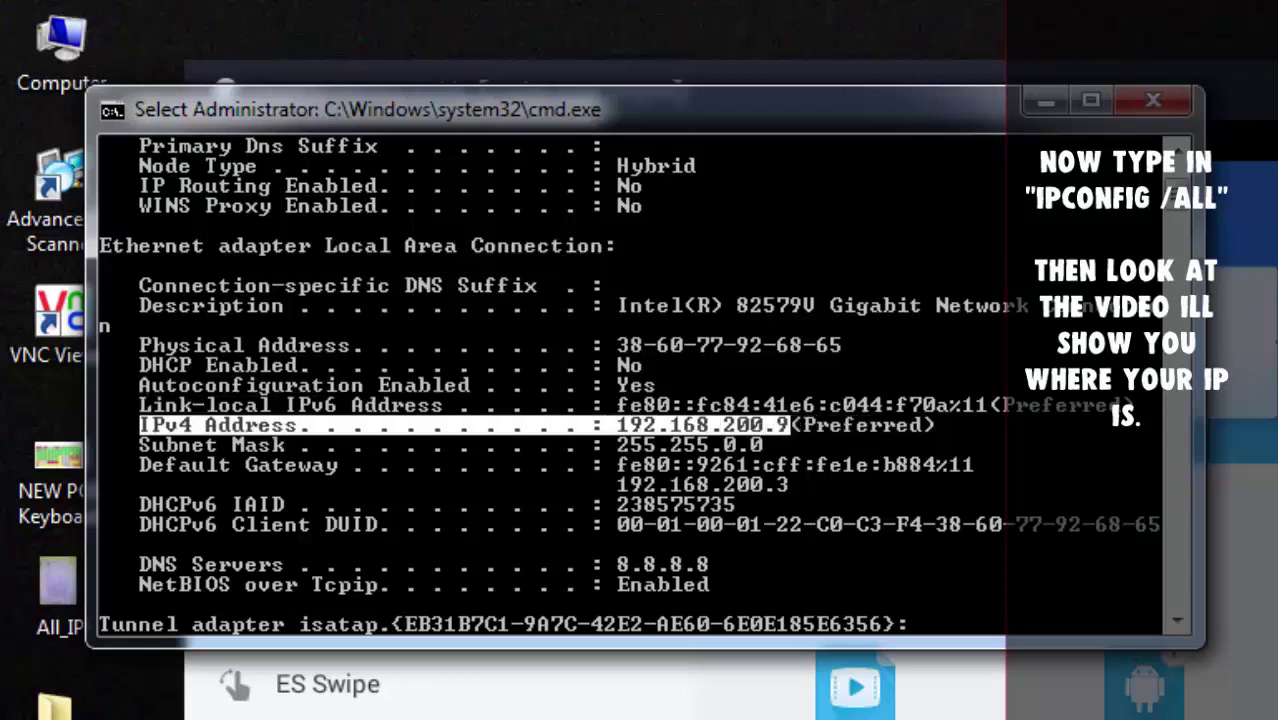
pyautogui.moveTo(606, 424); pyautogui.dragTo(776, 424)
pyautogui.rightClick(778, 426)
pyautogui.rightClick(780, 428)
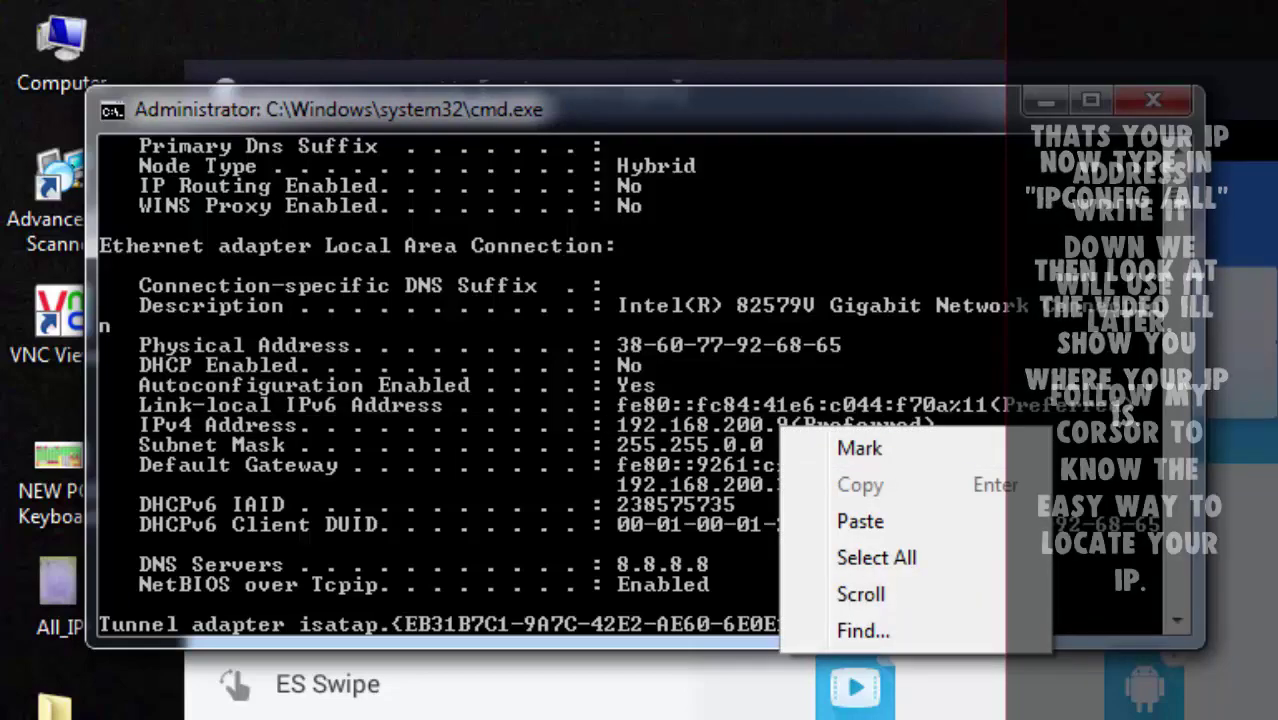
pyautogui.press('Escape')
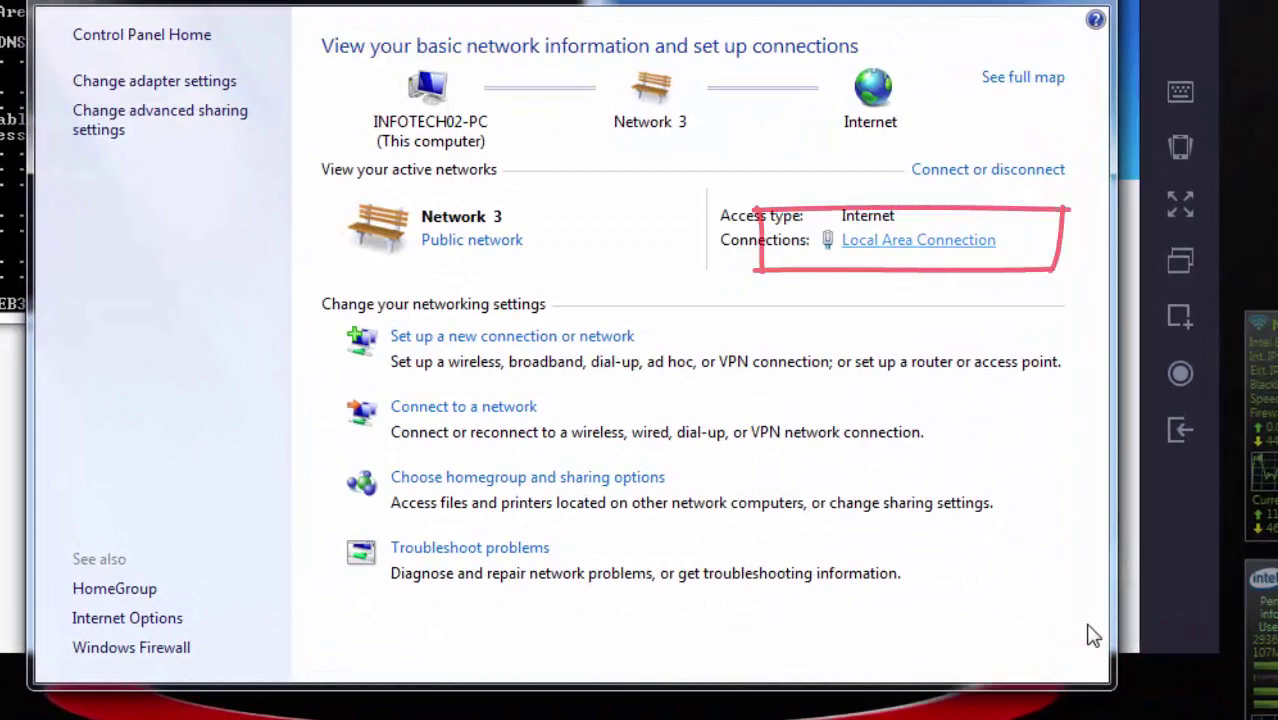
# Look up the IPv4 Address in the Local Area Connection's details, and close the network and Command Prompt windows
pyautogui.press('Return')
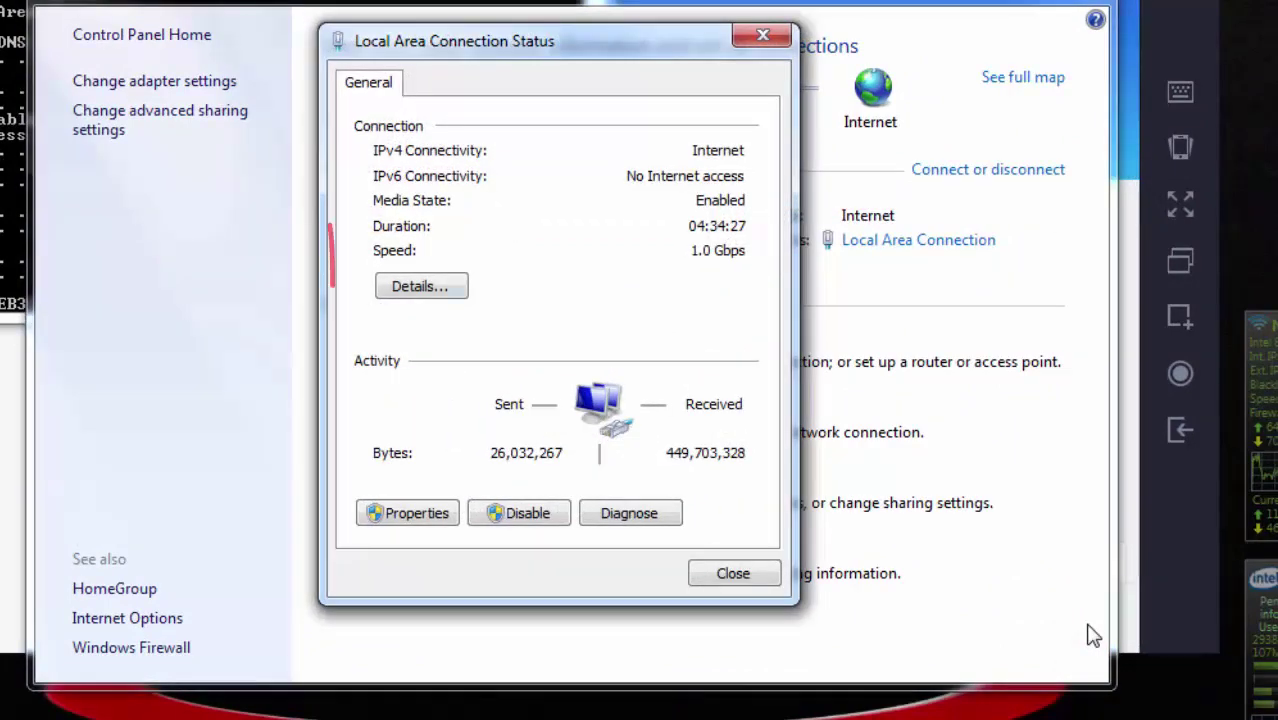
pyautogui.hotkey('alt', 'e')
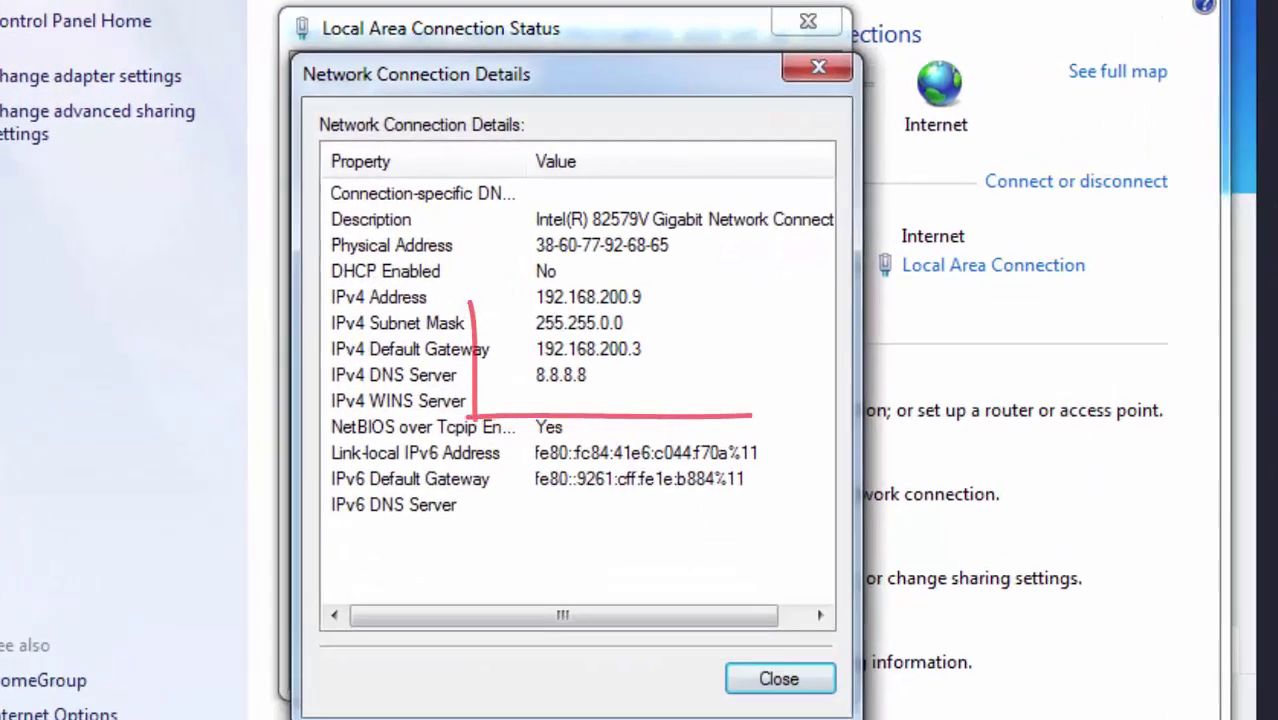
pyautogui.press('Down')
pyautogui.press('Down')
pyautogui.press('Down')
pyautogui.press('Down')
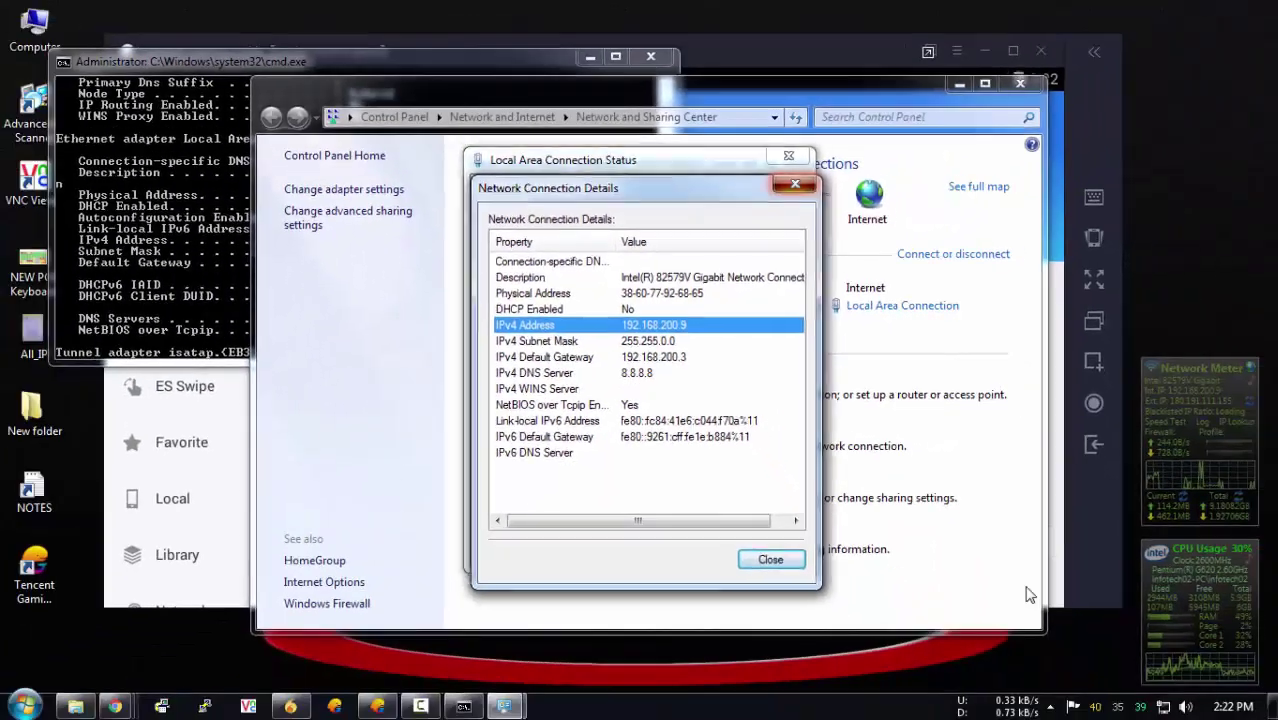
pyautogui.press('Escape')
pyautogui.press('Escape')
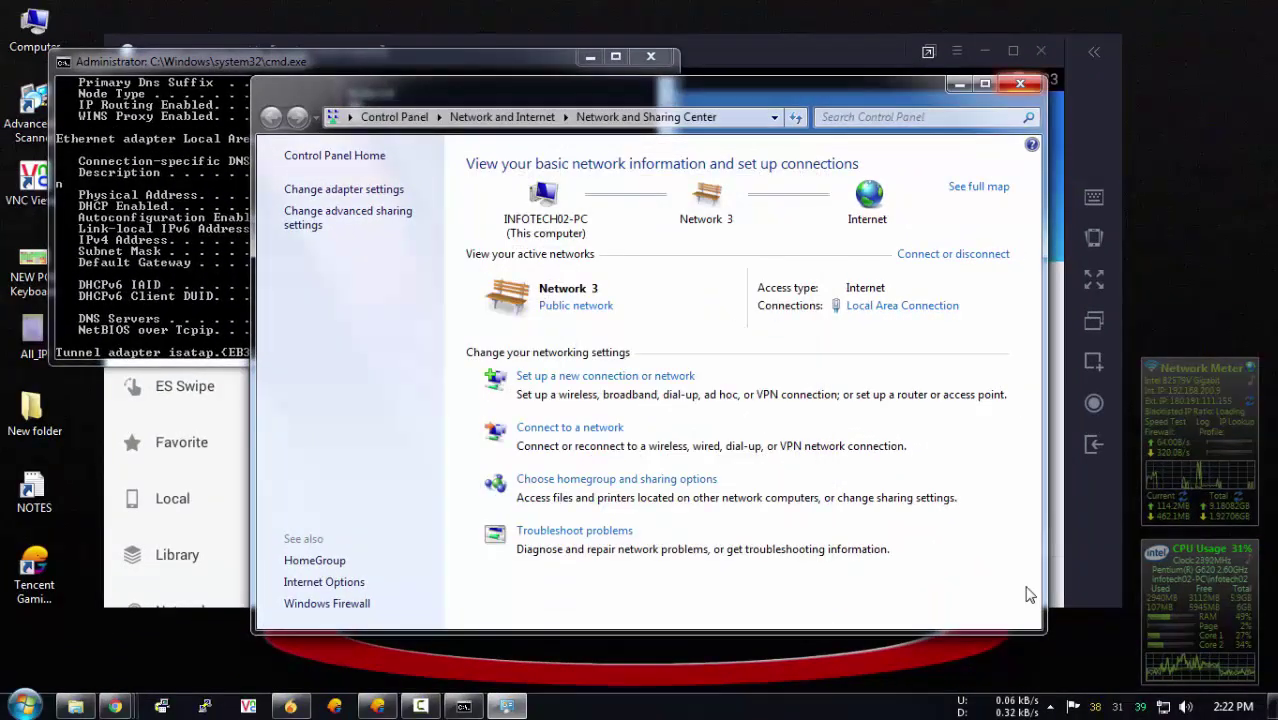
pyautogui.hotkey('alt', 'F4')
pyautogui.hotkey('alt', 'F4')
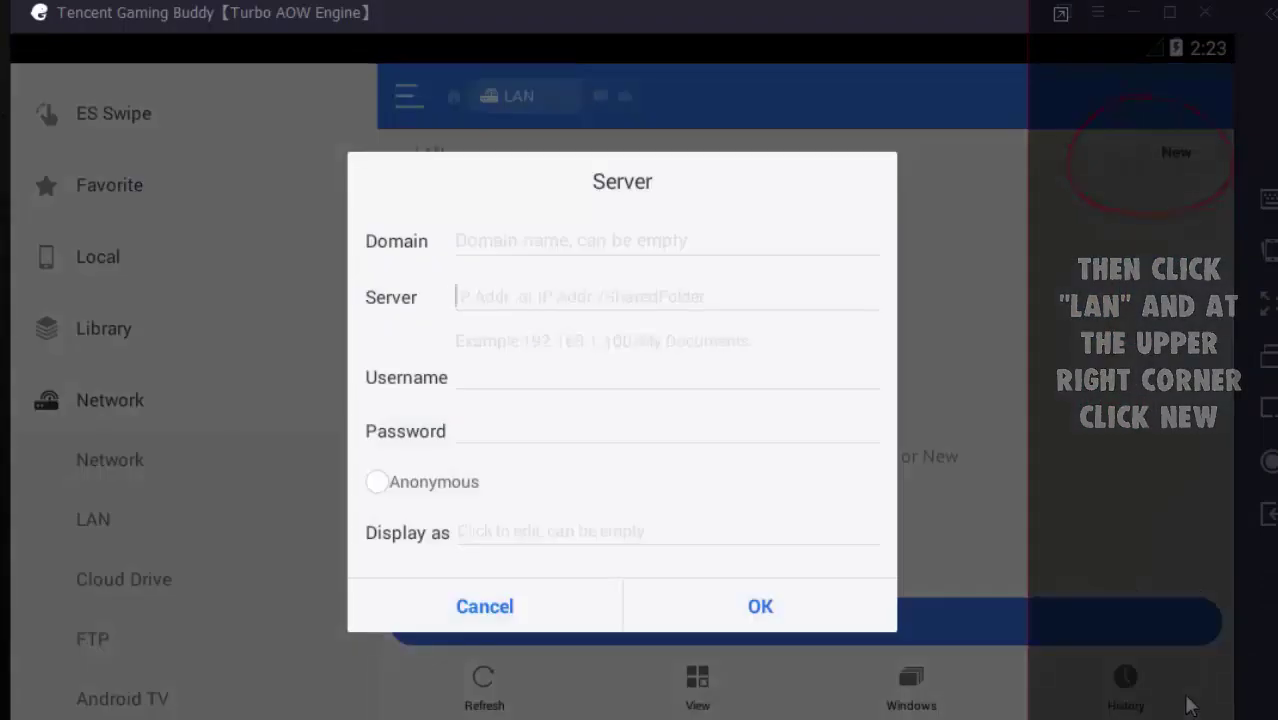
# Add the LAN server 192.168.200.9 in ES File Explorer with the PC account's username and password
pyautogui.write('192.16')
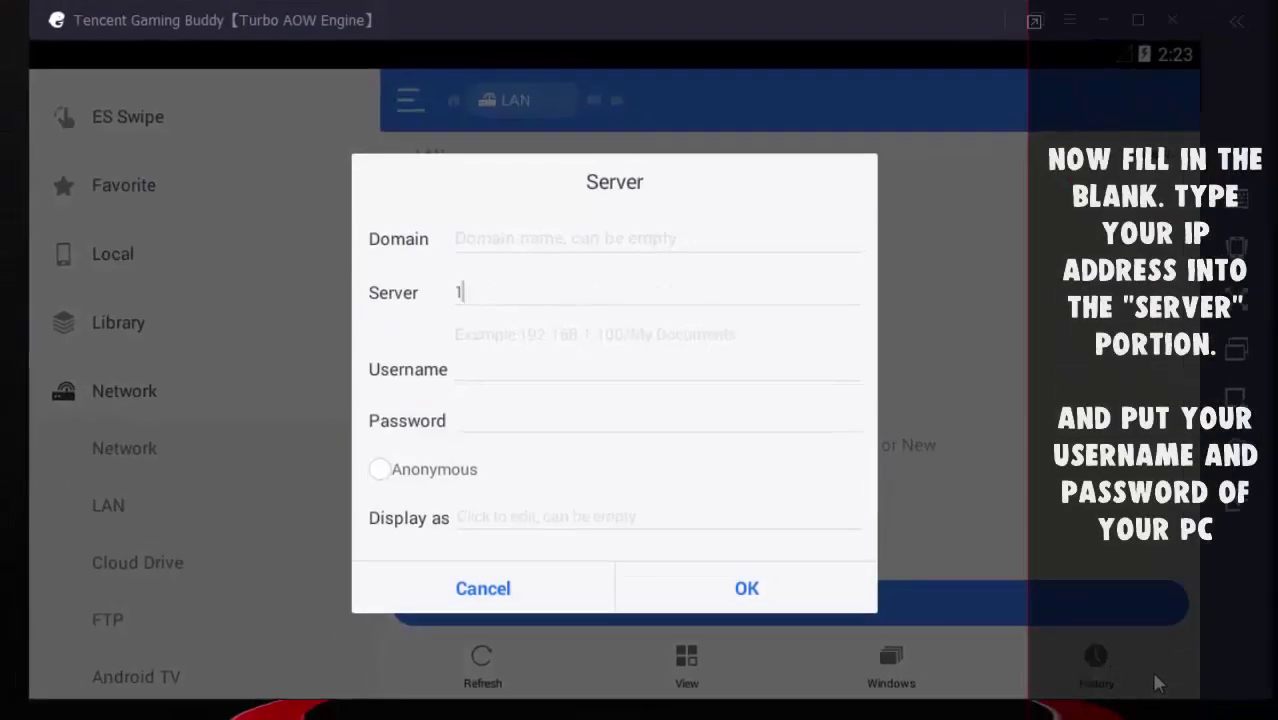
pyautogui.write('8.')
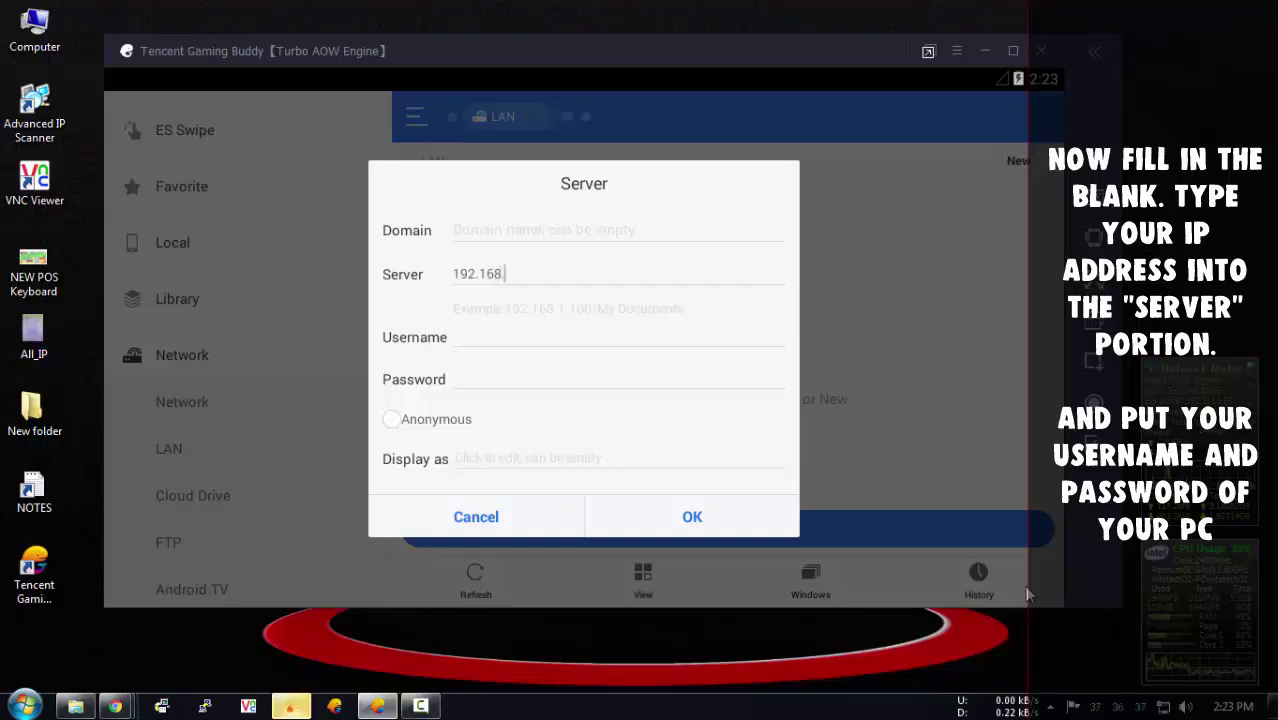
pyautogui.write('200.9')
pyautogui.press('Tab')
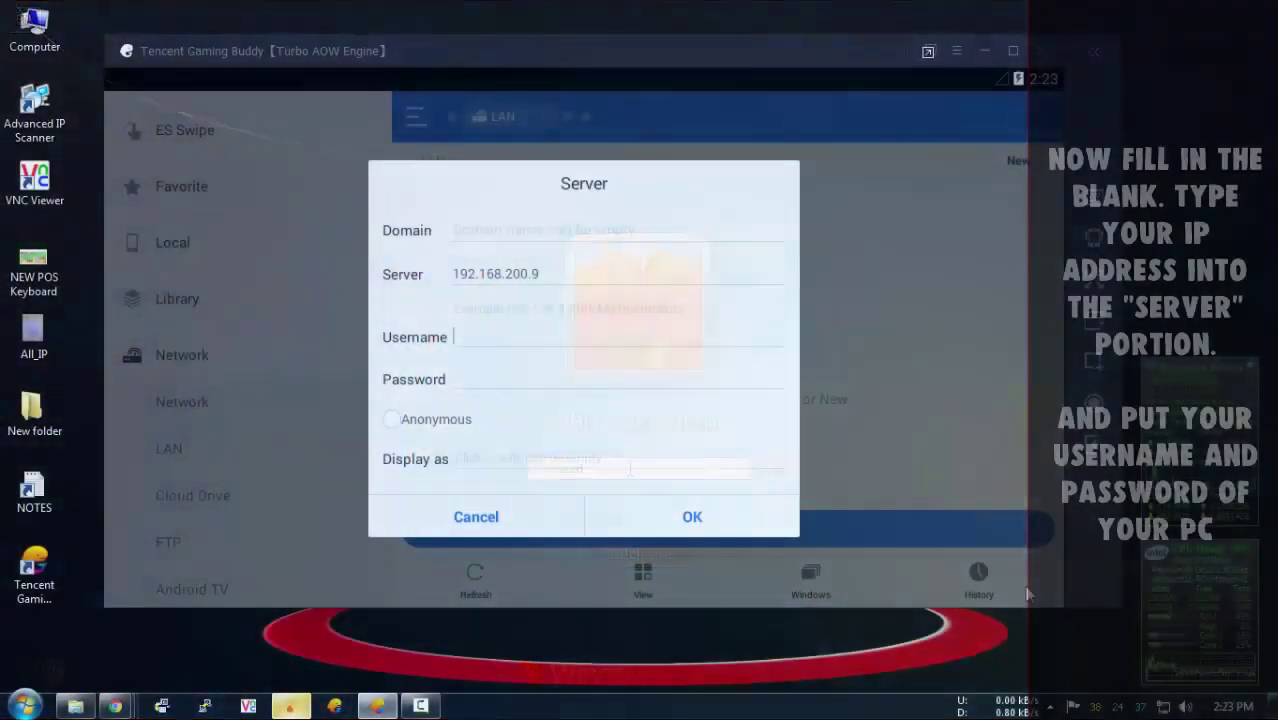
pyautogui.write('infotec')
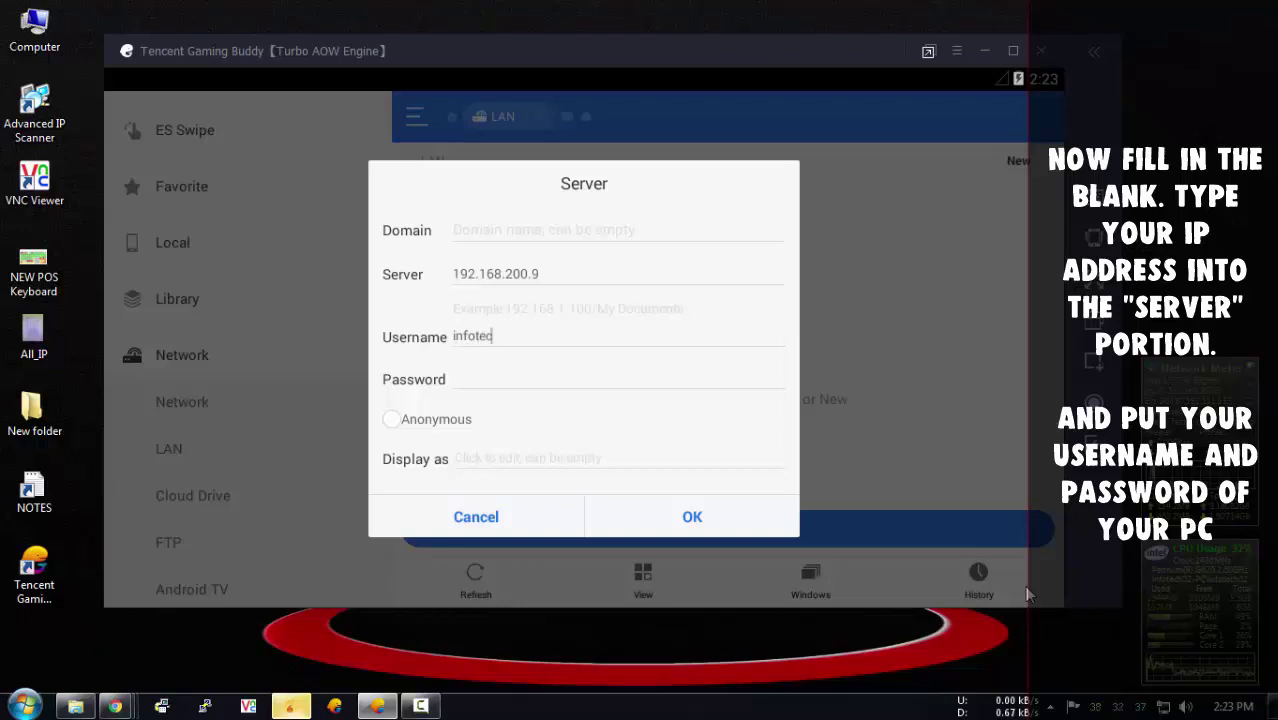
pyautogui.write('h02')
pyautogui.press('Tab')
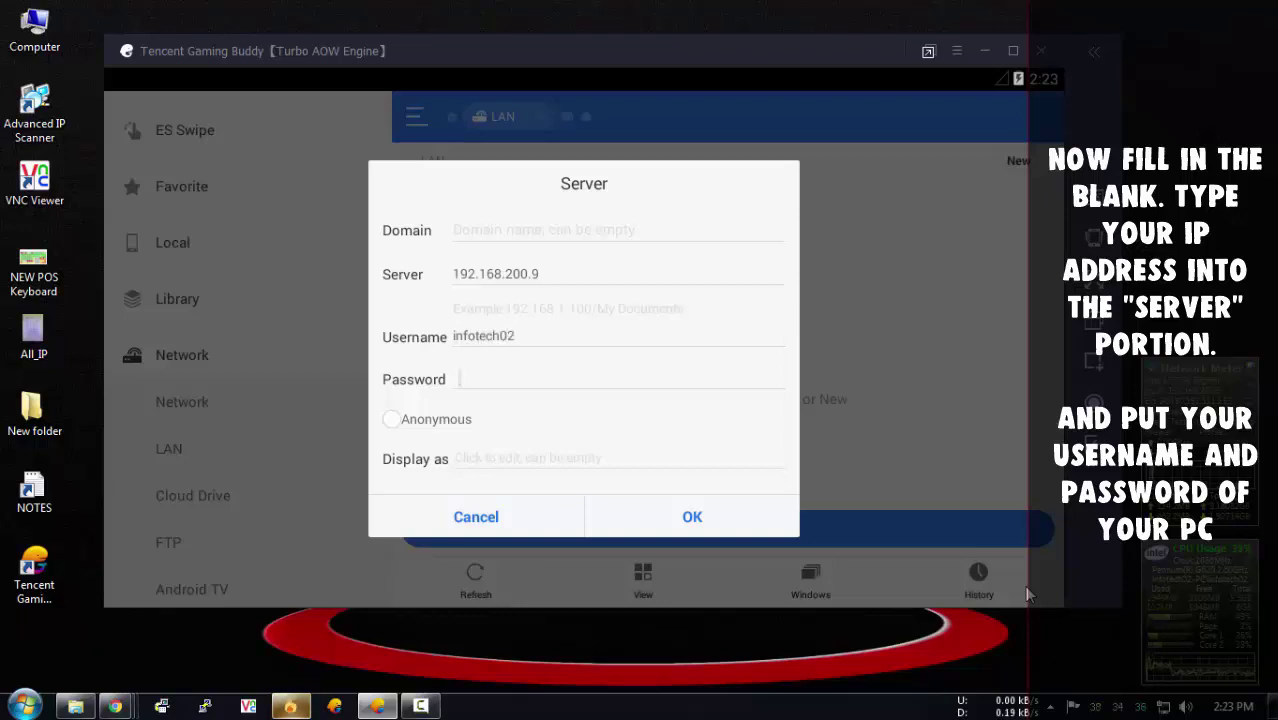
pyautogui.write('1')
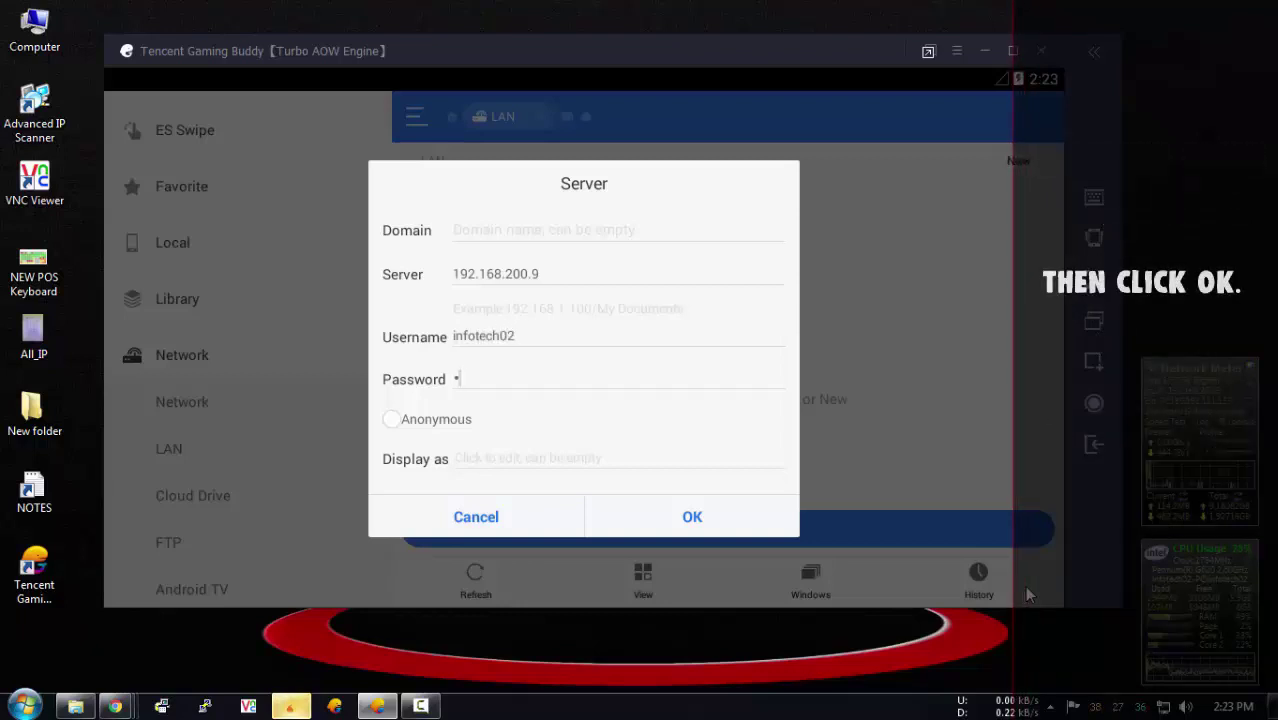
pyautogui.press('Return')
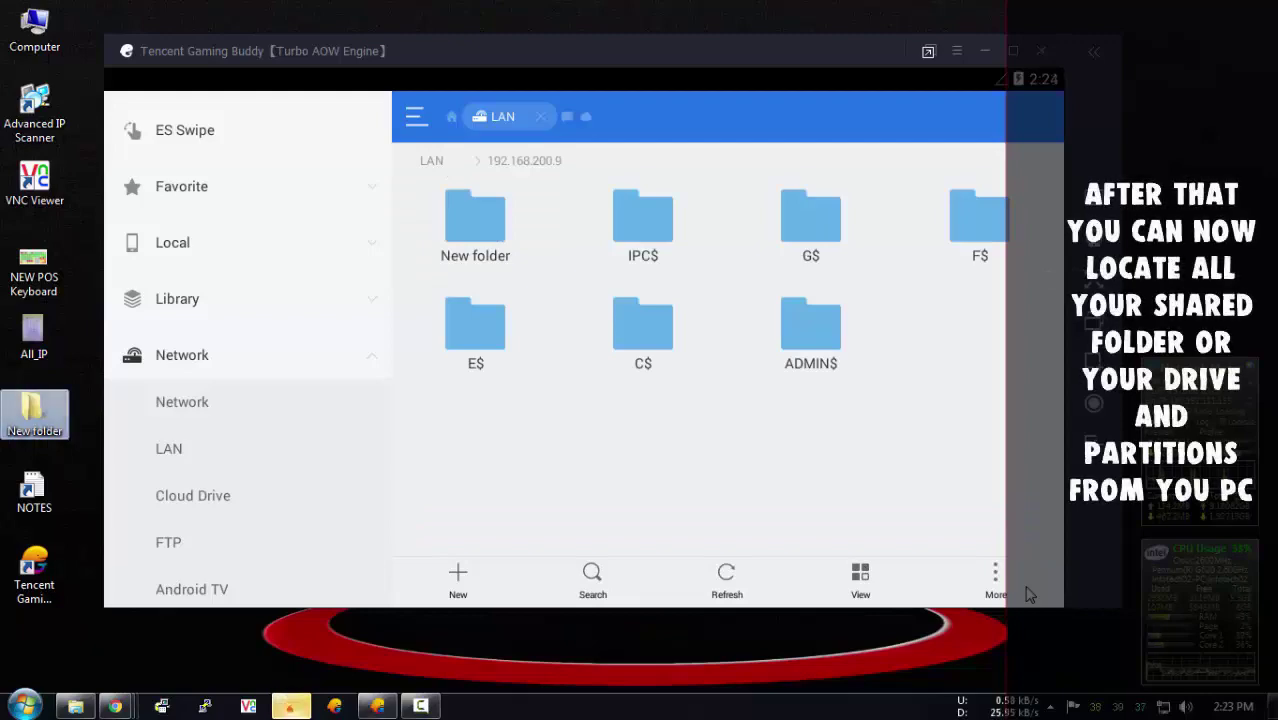
# Open New folder on the desktop and compare its contents with the shared New folder in ES File Explorer
pyautogui.press('Return')
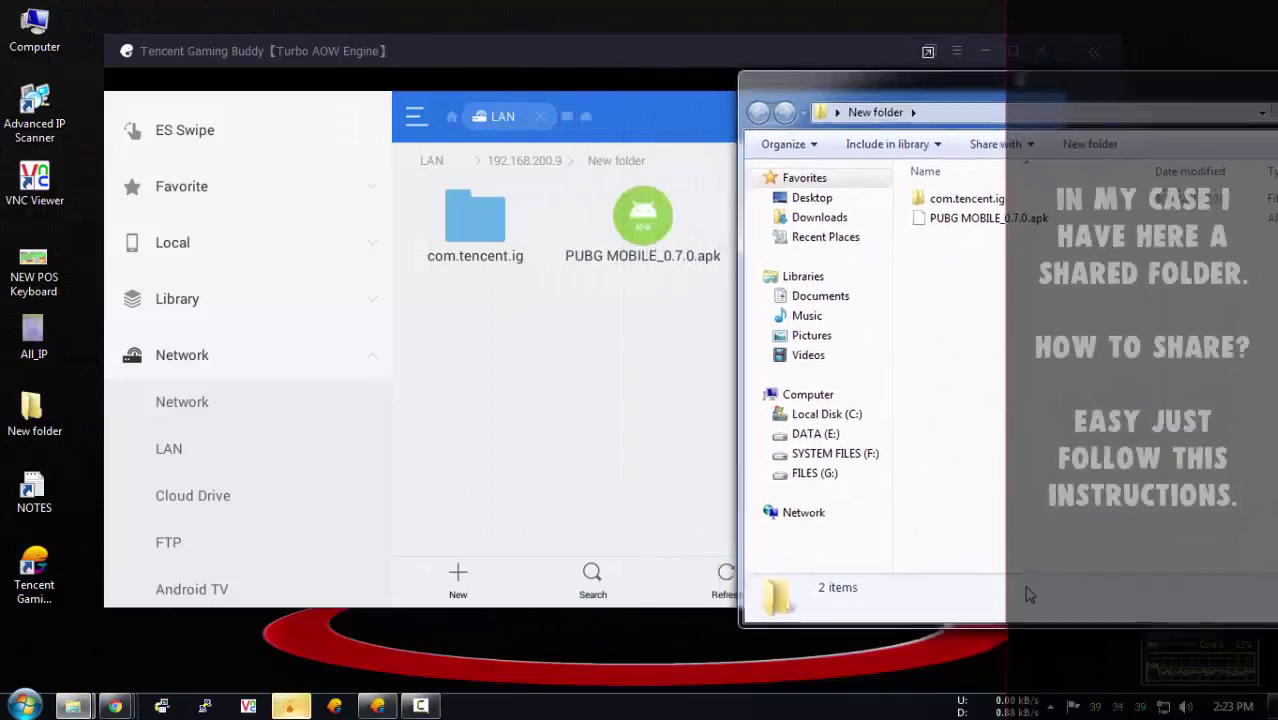
pyautogui.hotkey('ctrl', 'a')
pyautogui.hotkey('alt', 'Tab')
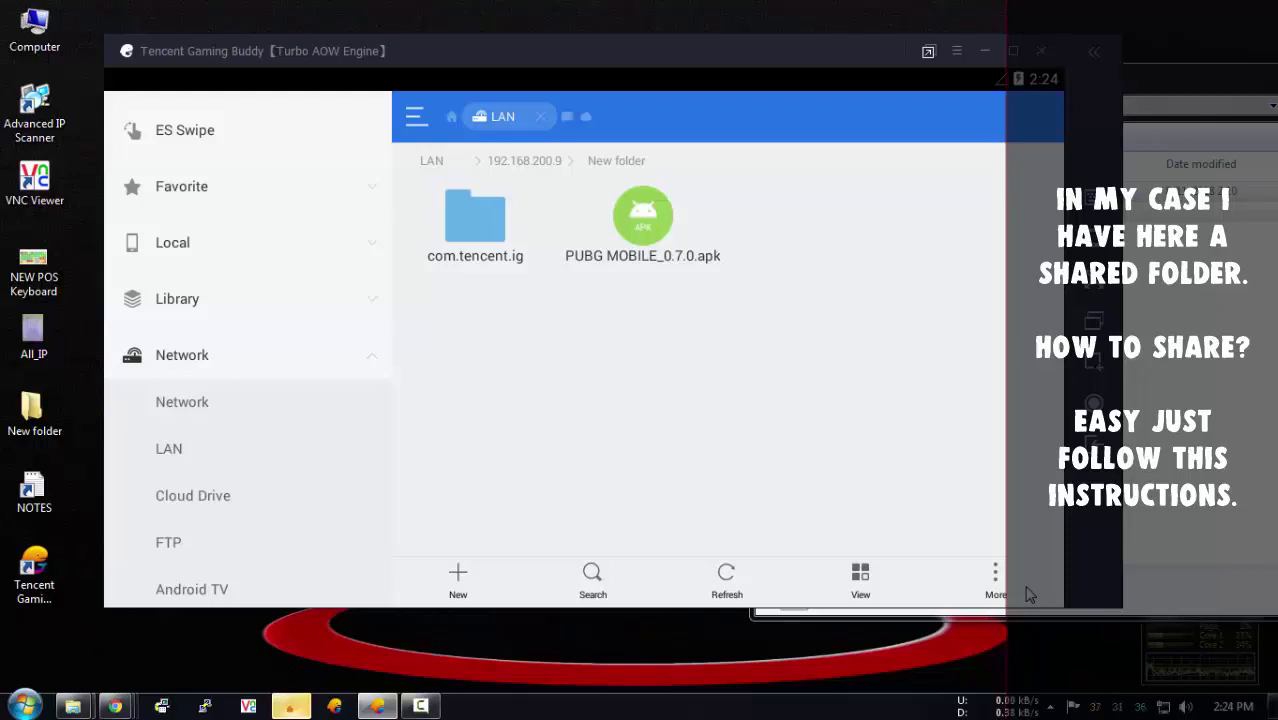
pyautogui.hotkey('alt', 'Tab')
pyautogui.hotkey('ctrl', 'a')
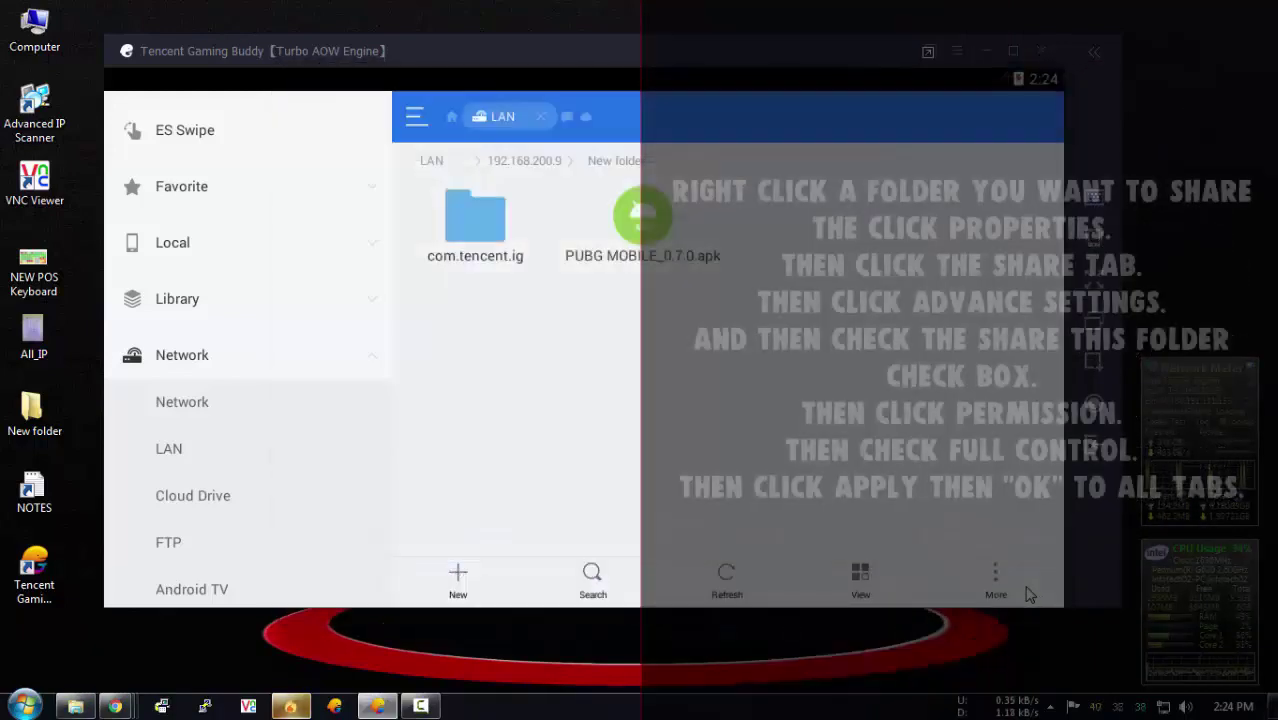
# Check the desktop New folder's advanced sharing settings and Everyone's share permissions, and accept both dialogs
pyautogui.rightClick(34, 410)
pyautogui.click(90, 676)
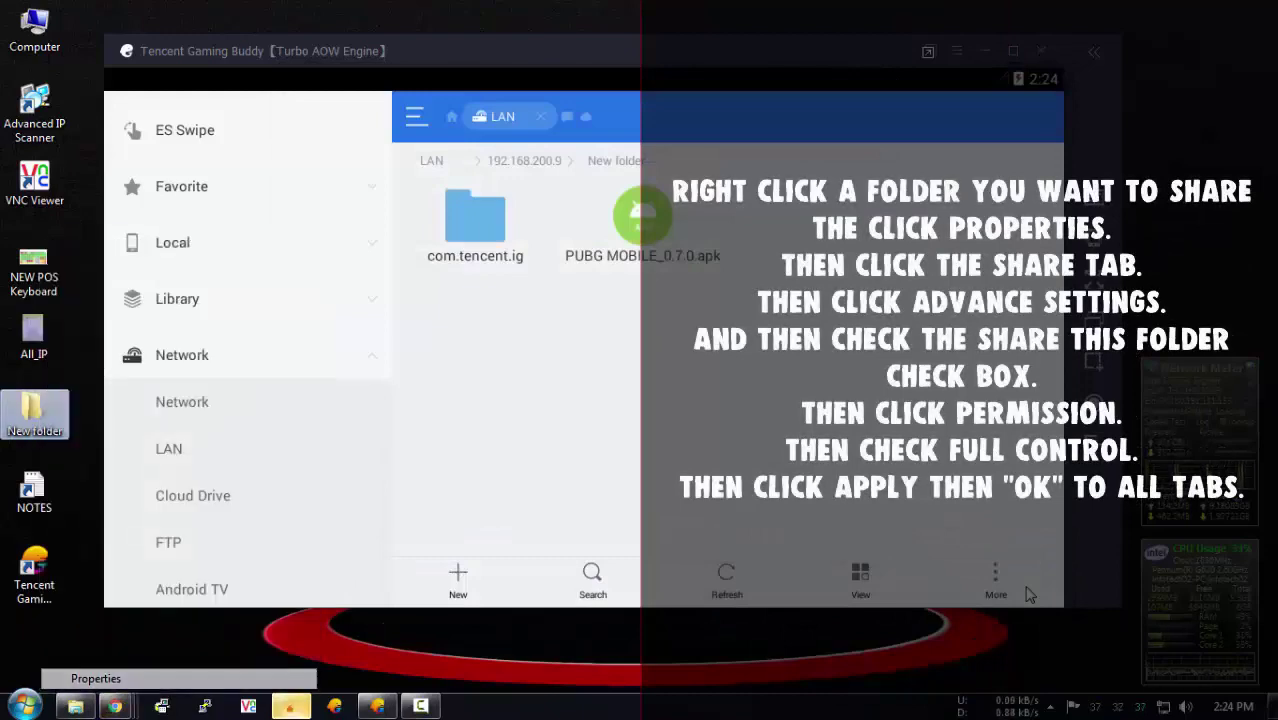
pyautogui.click(121, 277)
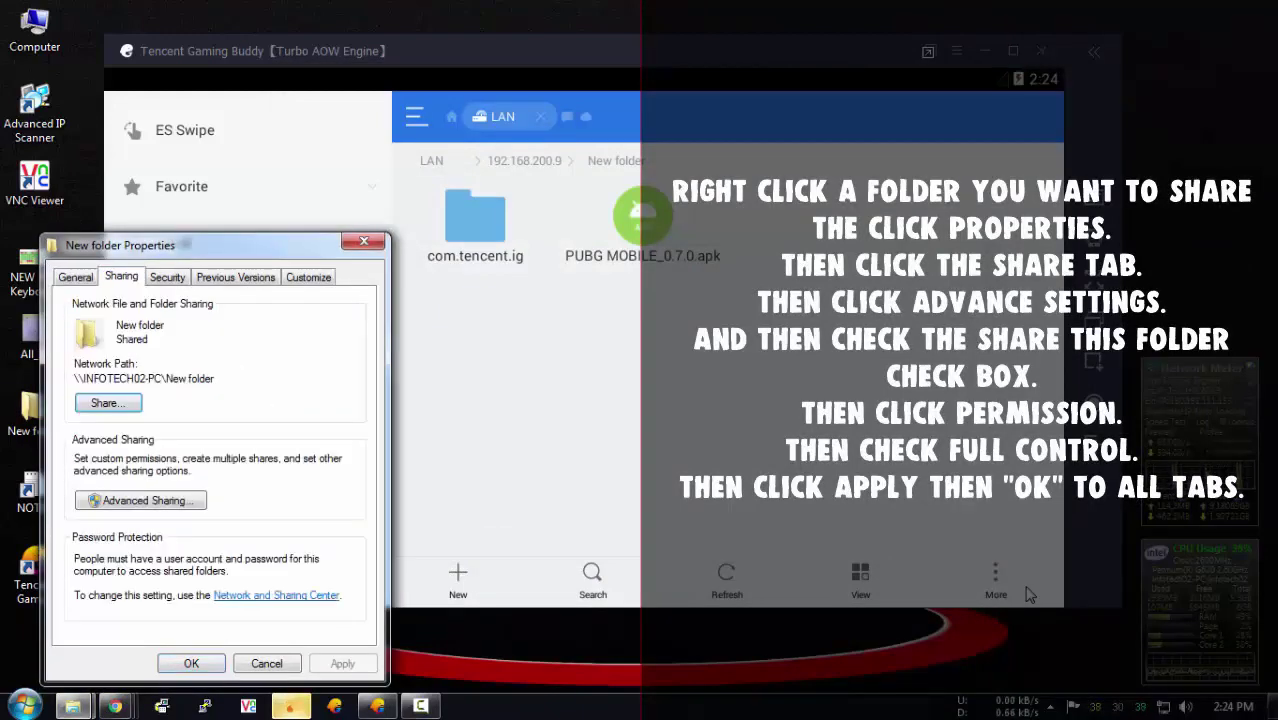
pyautogui.press('Return')
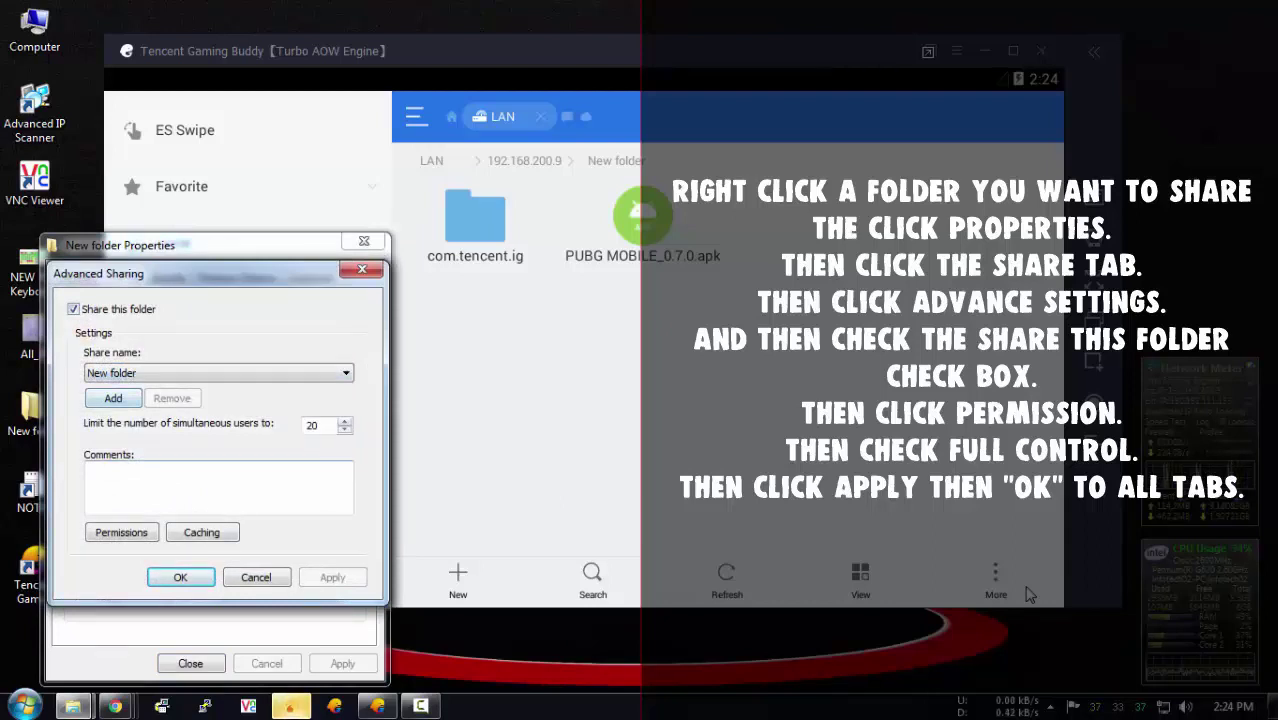
pyautogui.hotkey('alt', 'p')
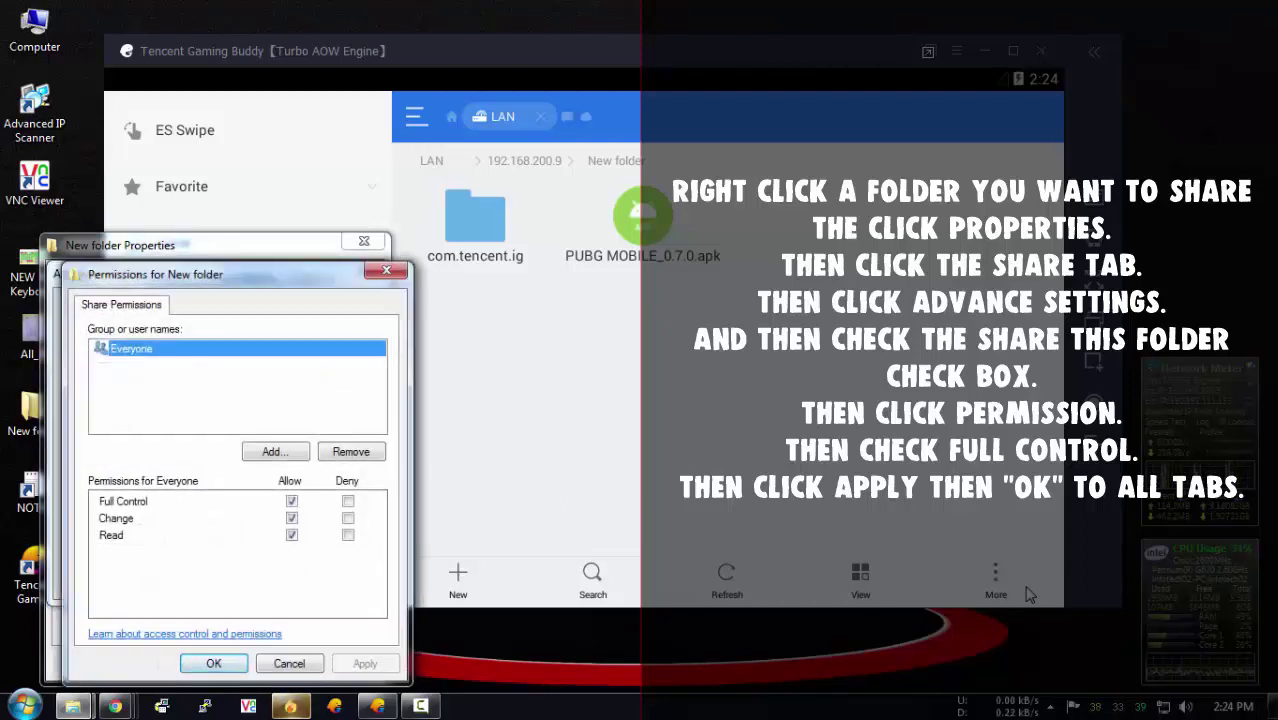
pyautogui.press('Return')
pyautogui.press('Return')
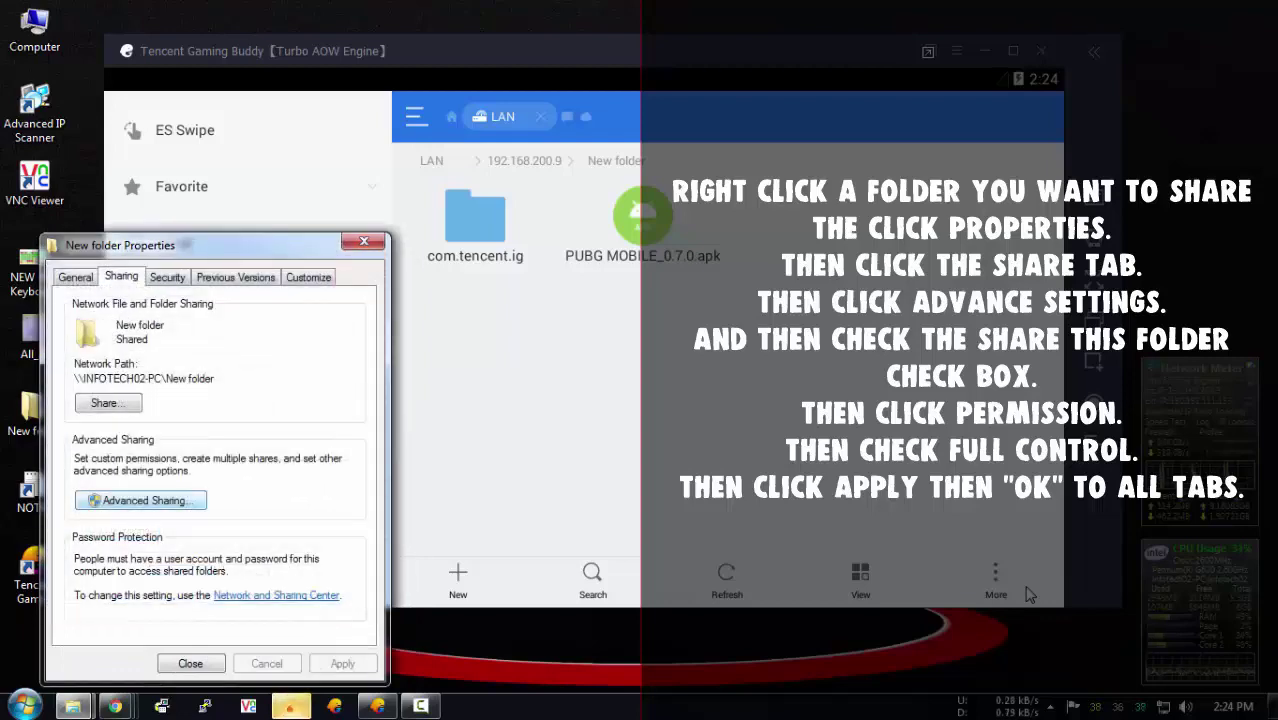